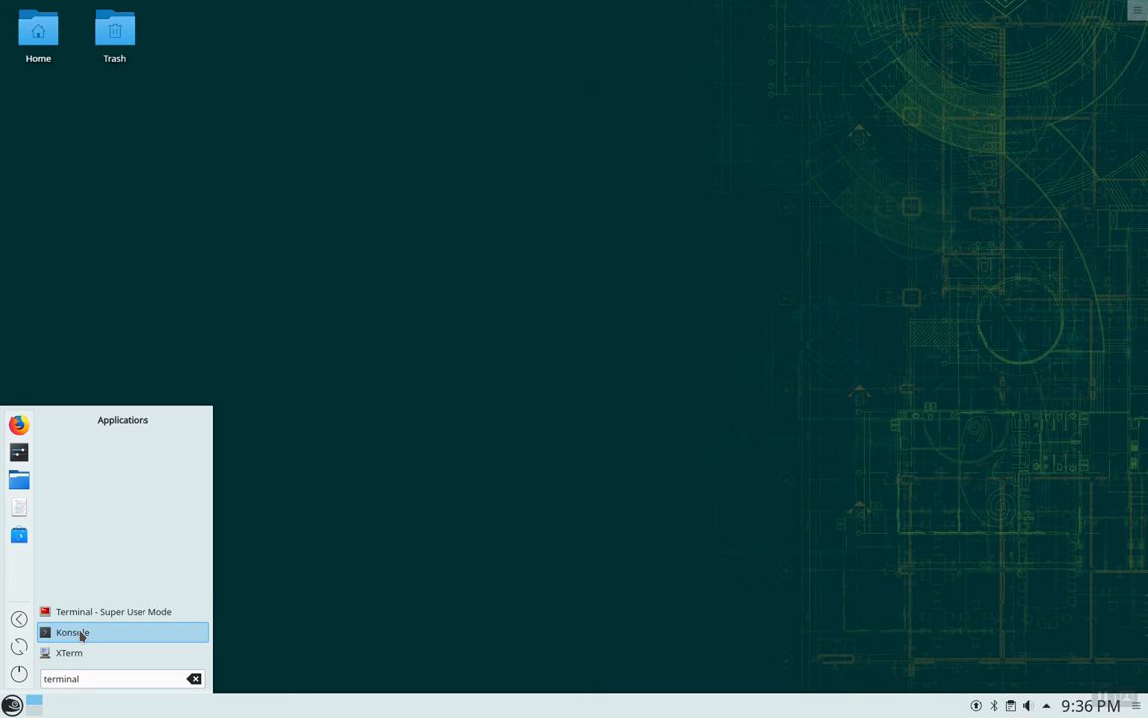
In Konsole, switch to the SAP admin user npladm with su -l and its password.
{"action": "left_click", "coordinate": [98, 634]}
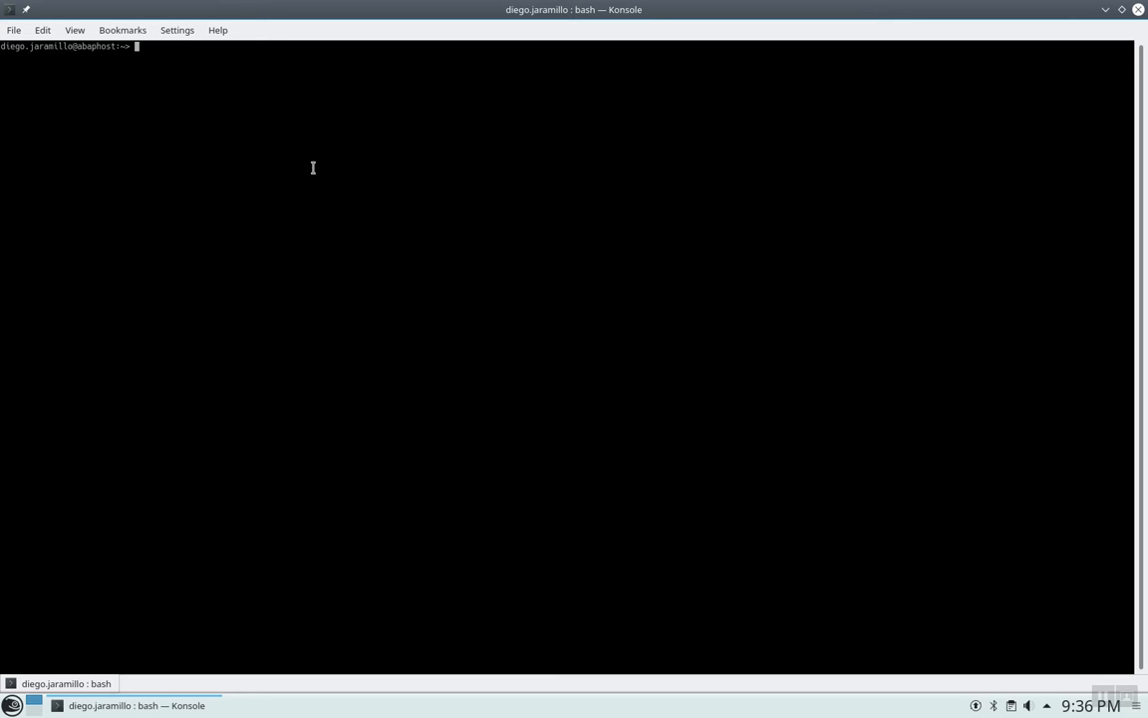
{"action": "type", "text": "su -l npladm"}
{"action": "key", "text": "Return"}
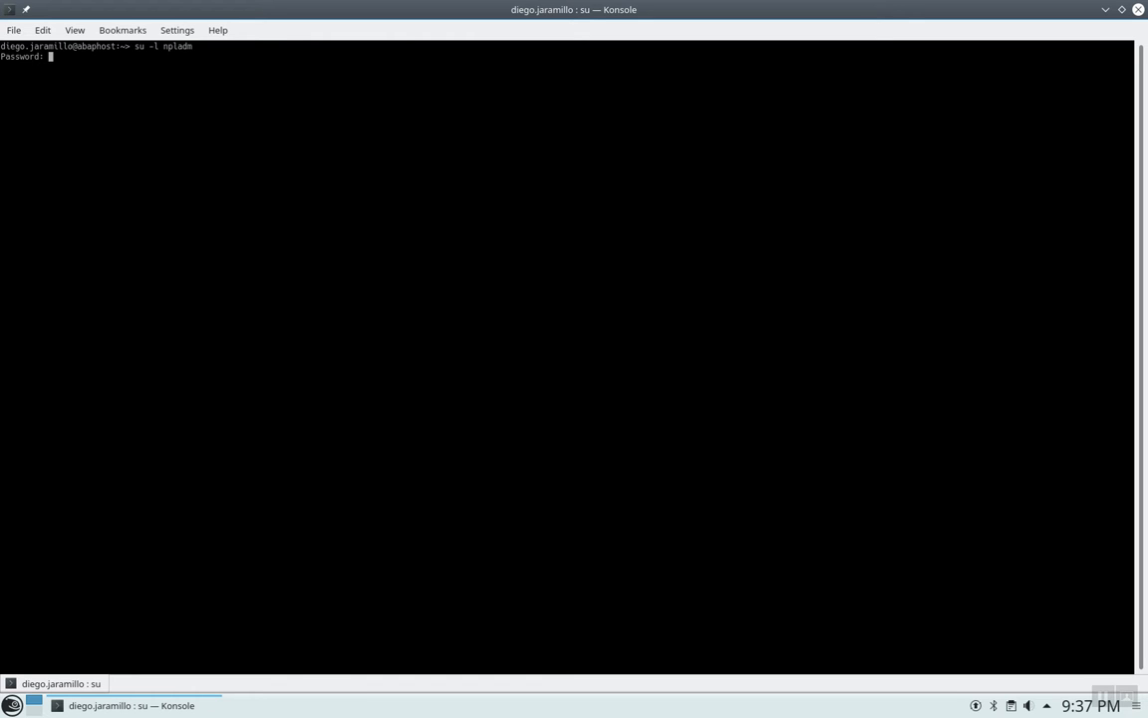
{"action": "key", "text": "Return"}
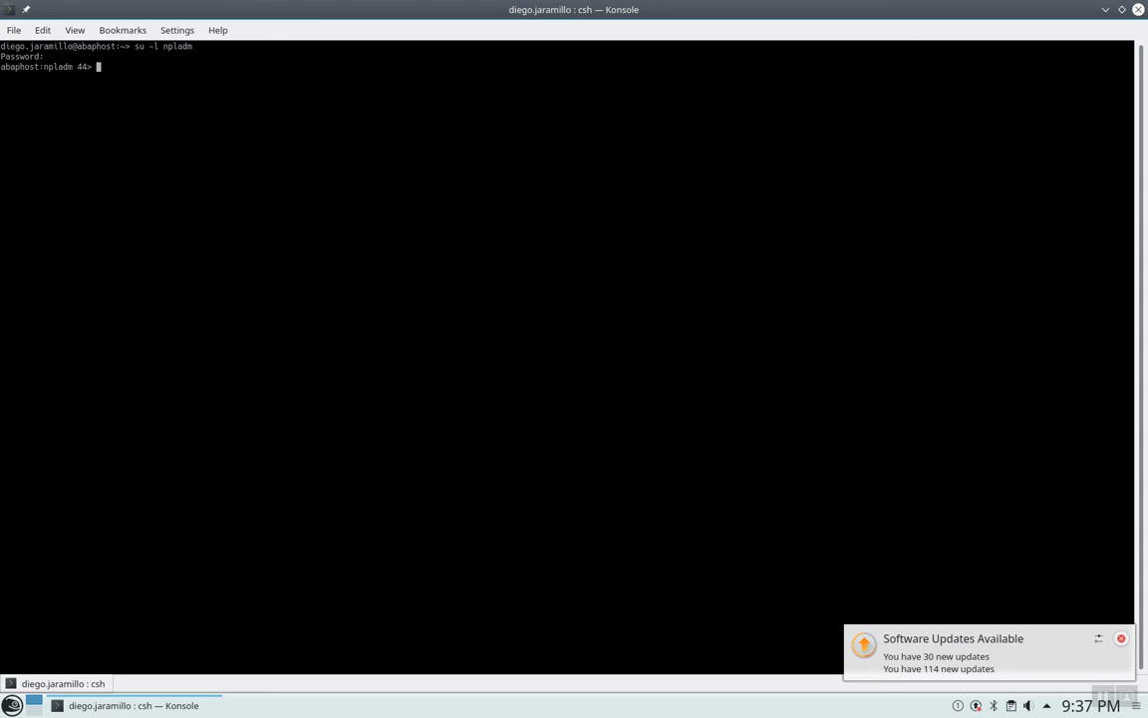
Run startsap ALL, which fails with 'No instance profiles found', then recall the command.
{"action": "type", "text": "stopsap"}
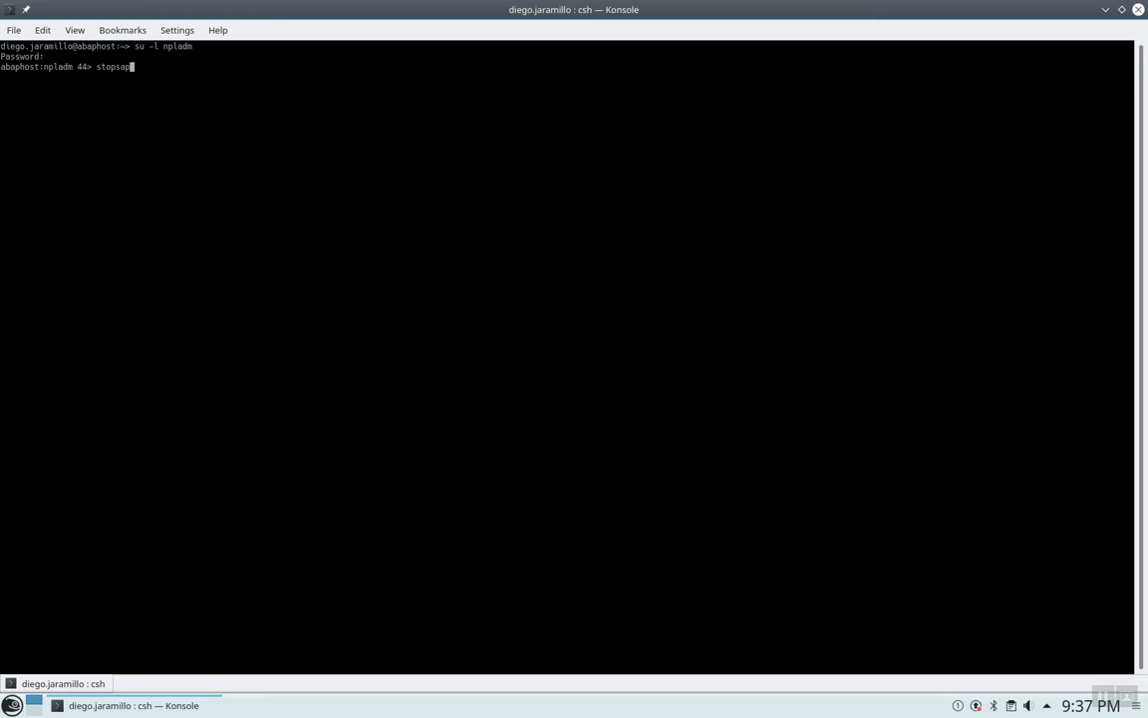
{"action": "key", "text": "BackSpace"}
{"action": "key", "text": "BackSpace"}
{"action": "key", "text": "BackSpace"}
{"action": "key", "text": "BackSpace"}
{"action": "key", "text": "BackSpace"}
{"action": "type", "text": "artsap ALL"}
{"action": "key", "text": "Return"}
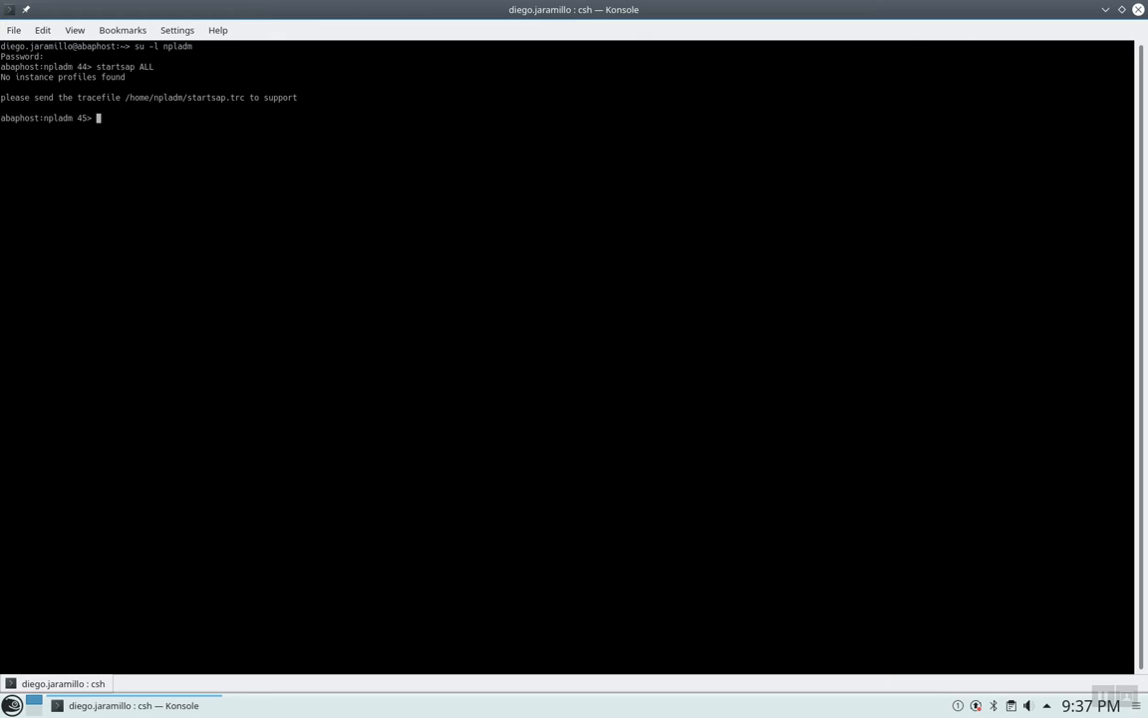
{"action": "key", "text": "Up"}
Rerun startsap ALL, then open the startsap.trc trace file in vi.
{"action": "key", "text": "Return"}
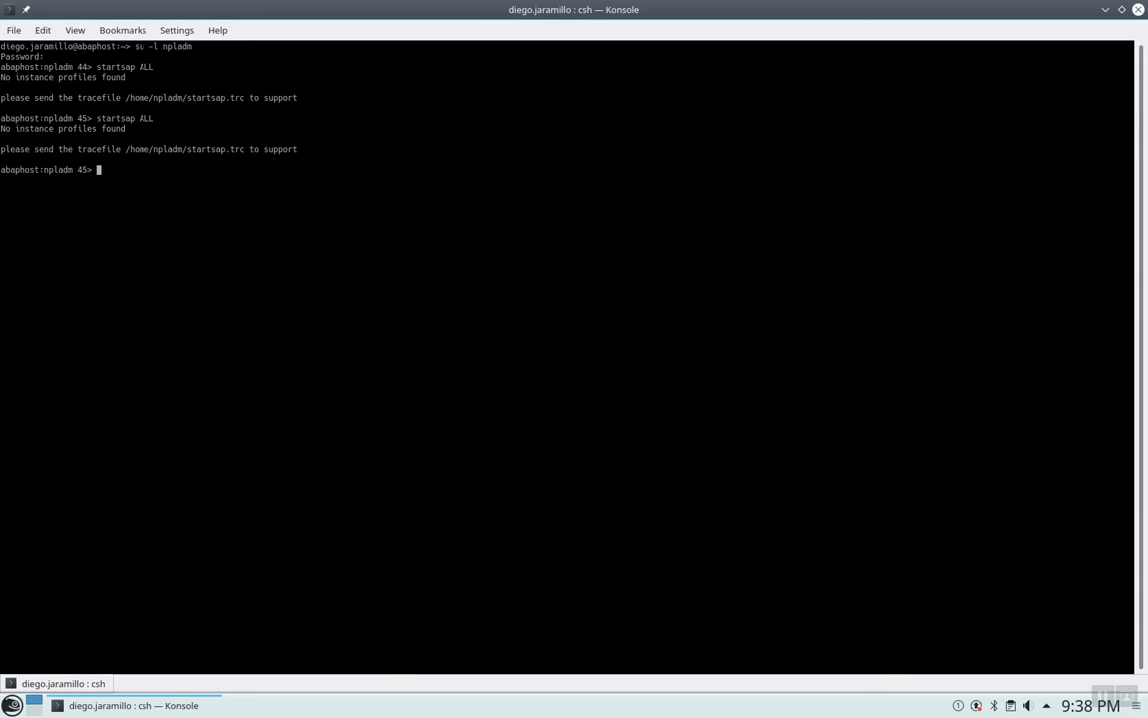
{"action": "type", "text": "vi "}
{"action": "type", "text": "/home/"}
{"action": "type", "text": "npladm/"}
{"action": "type", "text": "str"}
{"action": "type", "text": "rtsap."}
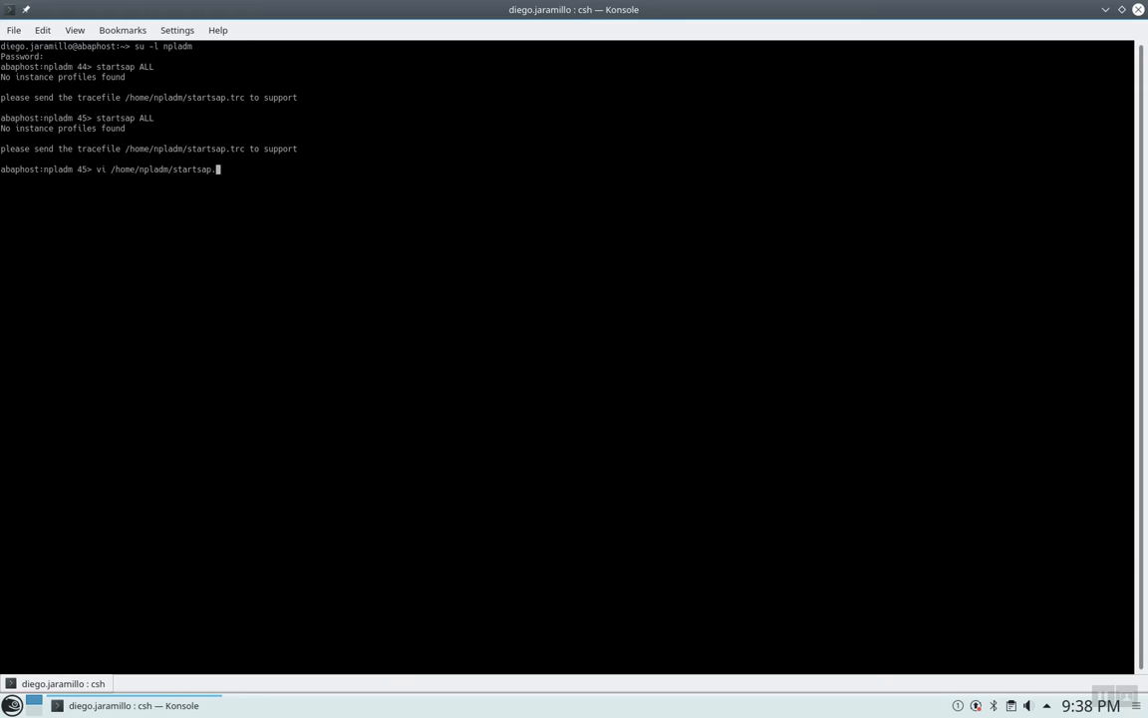
{"action": "key", "text": "Tab"}
{"action": "key", "text": "Return"}
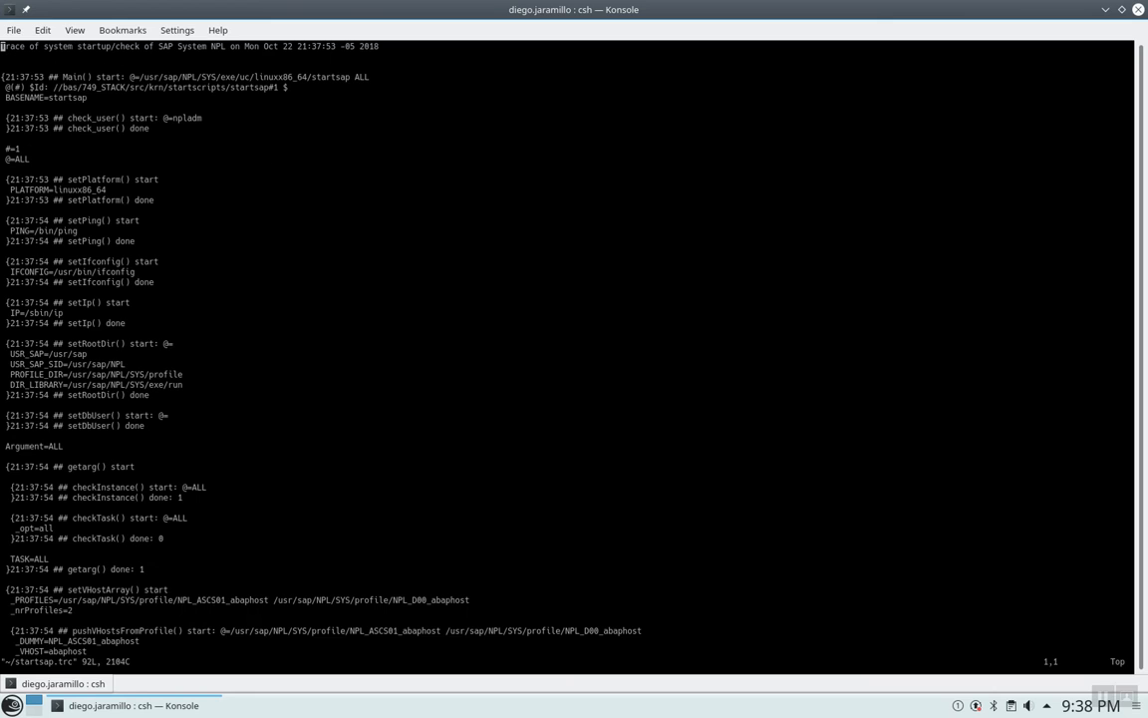
Read through the trace down to the Exit code 8 line and quit vi with :q.
{"action": "key", "text": "Down"}
{"action": "key", "text": "Down"}
{"action": "key", "text": "Down"}
{"action": "key", "text": "Down"}
{"action": "key", "text": "Down"}
{"action": "key", "text": "Down"}
{"action": "key", "text": "Down"}
{"action": "key", "text": "Down"}
{"action": "key", "text": "Down"}
{"action": "key", "text": "Down"}
{"action": "key", "text": "Down"}
{"action": "key", "text": "Down"}
{"action": "key", "text": "Down"}
{"action": "key", "text": "Down"}
{"action": "key", "text": "Down"}
{"action": "key", "text": "Down"}
{"action": "key", "text": "Down"}
{"action": "key", "text": "Down"}
{"action": "key", "text": "Down"}
{"action": "key", "text": "Down"}
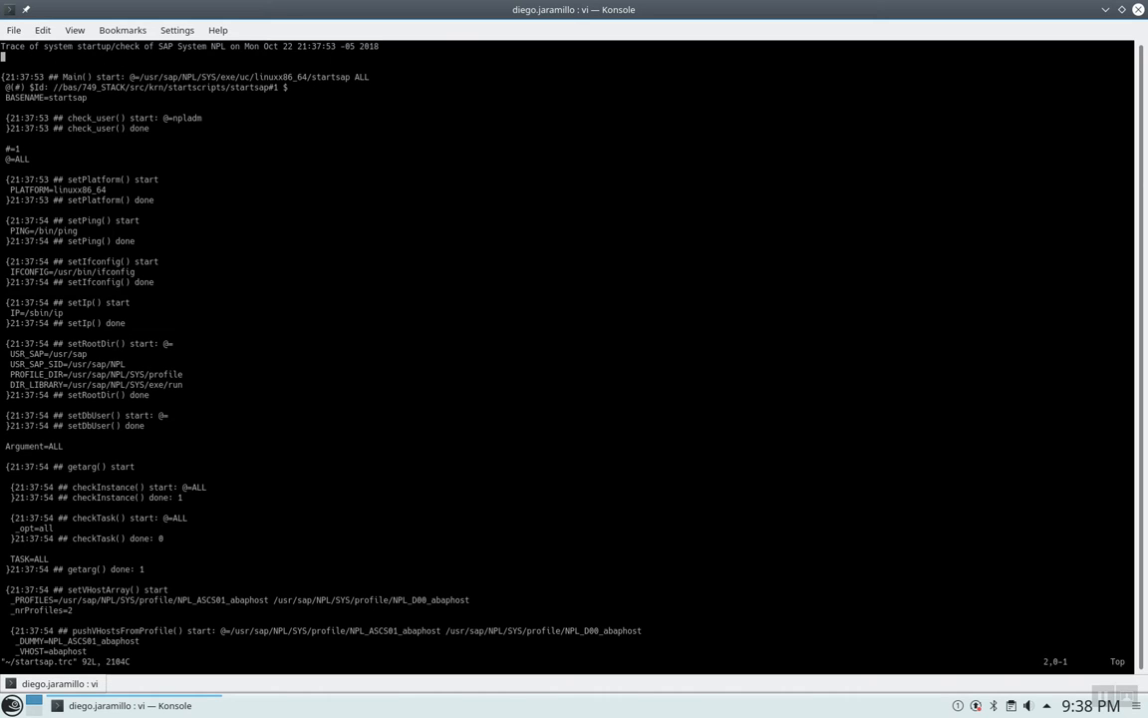
{"action": "key", "text": "Down"}
{"action": "key", "text": "Down"}
{"action": "key", "text": "Down"}
{"action": "key", "text": "Down"}
{"action": "key", "text": "Down"}
{"action": "key", "text": "Down"}
{"action": "key", "text": "Down"}
{"action": "key", "text": "Down"}
{"action": "key", "text": "Down"}
{"action": "key", "text": "Down"}
{"action": "key", "text": "Down"}
{"action": "key", "text": "Down"}
{"action": "key", "text": "Down"}
{"action": "key", "text": "Down"}
{"action": "key", "text": "Down"}
{"action": "key", "text": "Down"}
{"action": "key", "text": "Down"}
{"action": "key", "text": "Down"}
{"action": "key", "text": "Down"}
{"action": "key", "text": "Down"}
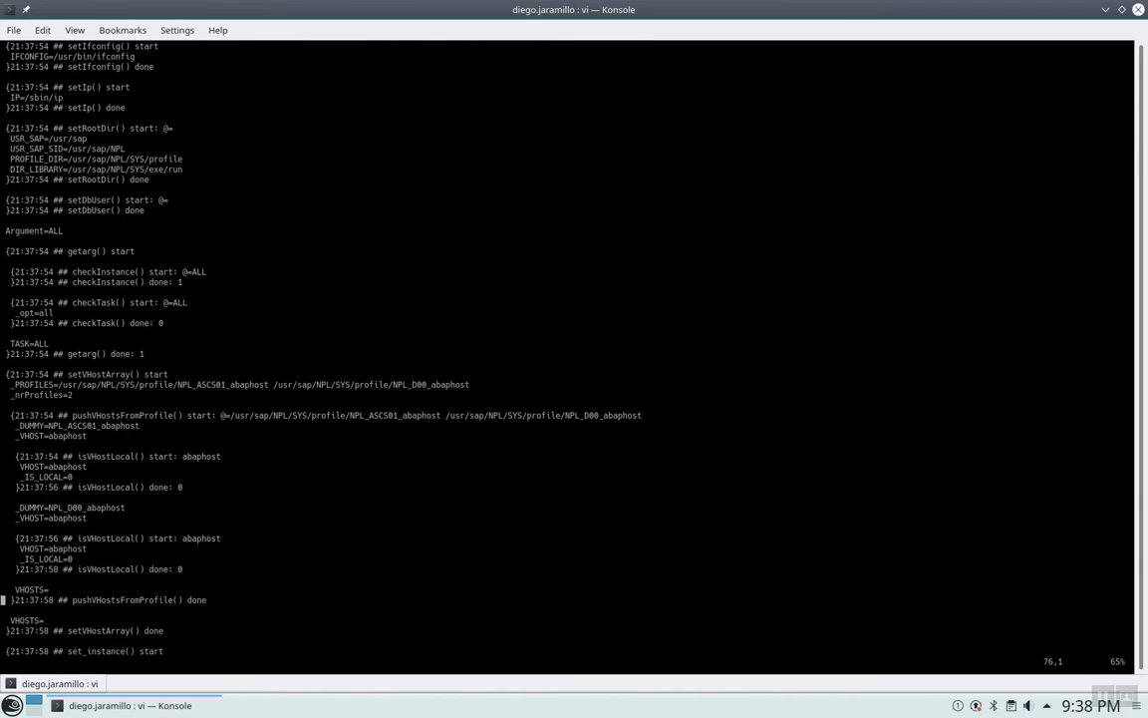
{"action": "key", "text": "Down"}
{"action": "key", "text": "Down"}
{"action": "key", "text": "Down"}
{"action": "key", "text": "Down"}
{"action": "key", "text": "Down"}
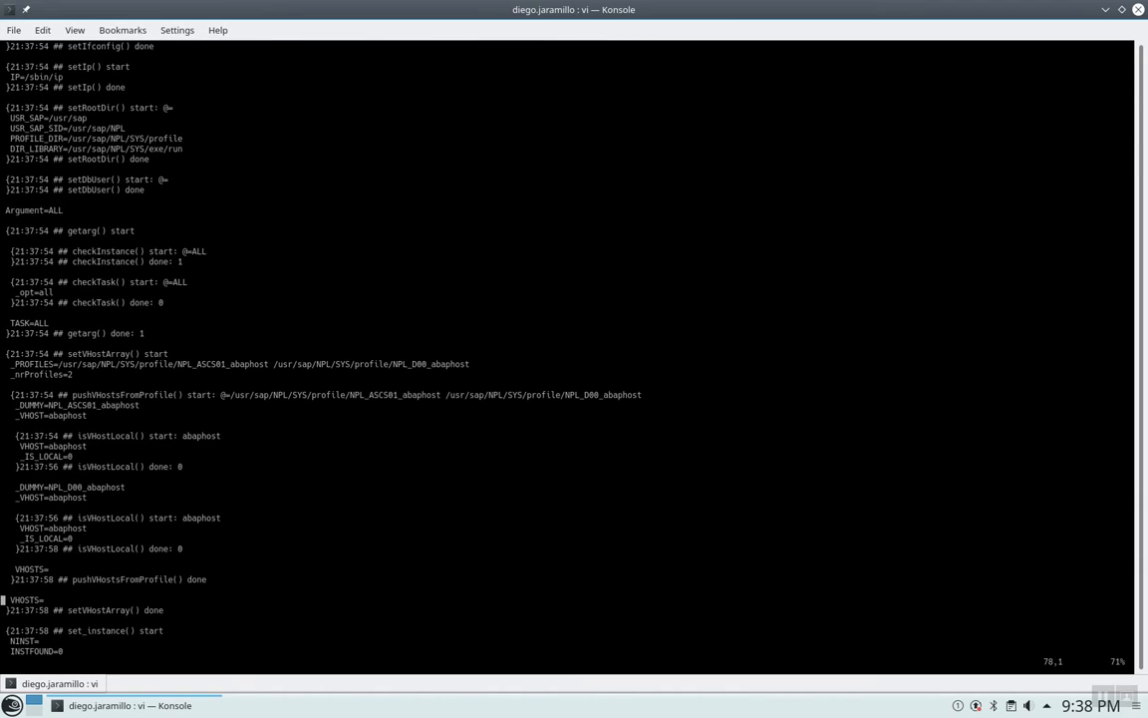
{"action": "key", "text": "Down"}
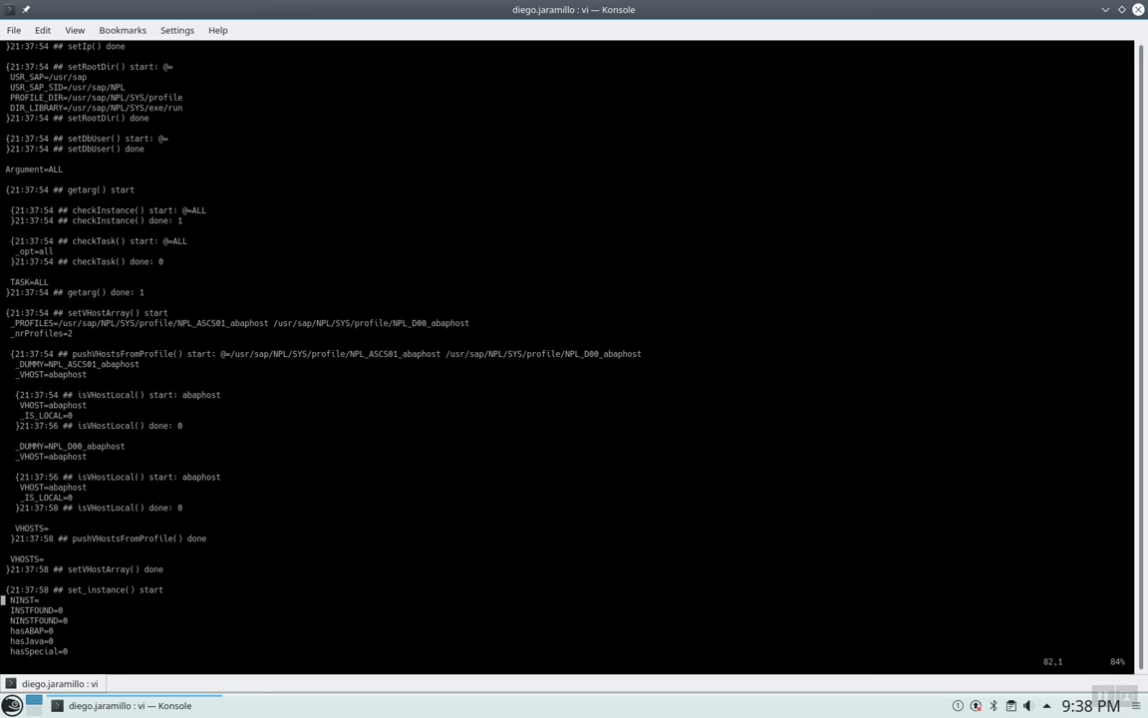
{"action": "key", "text": "shift+g"}
{"action": "key", "text": "Up"}
{"action": "key", "text": "Up"}
{"action": "key", "text": "Up"}
{"action": "key", "text": "Up"}
{"action": "key", "text": "Up"}
{"action": "key", "text": "Up"}
{"action": "key", "text": "Up"}
{"action": "key", "text": "Up"}
{"action": "key", "text": "Up"}
{"action": "key", "text": "Up"}
{"action": "key", "text": "Up"}
{"action": "key", "text": "Up"}
{"action": "key", "text": "Up"}
{"action": "key", "text": "Up"}
{"action": "key", "text": "Up"}
{"action": "key", "text": "Up"}
{"action": "key", "text": "Up"}
{"action": "key", "text": "Up"}
{"action": "key", "text": "Up"}
{"action": "key", "text": "Up"}
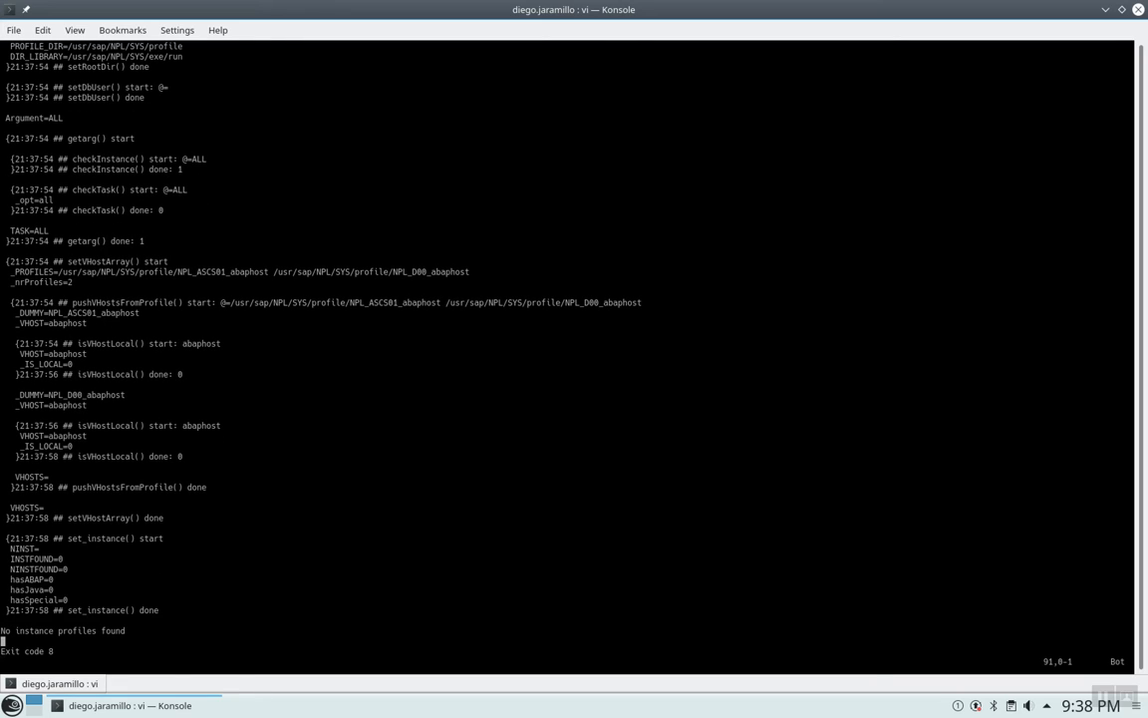
{"action": "key", "text": "Up"}
{"action": "key", "text": "Up"}
{"action": "key", "text": "Up"}
{"action": "key", "text": "Up"}
{"action": "key", "text": "Up"}
{"action": "key", "text": "Up"}
{"action": "key", "text": "Up"}
{"action": "key", "text": "Up"}
{"action": "key", "text": "Up"}
{"action": "key", "text": "Up"}
{"action": "key", "text": "Up"}
{"action": "key", "text": "Down"}
{"action": "key", "text": "Down"}
{"action": "key", "text": "Down"}
{"action": "key", "text": "Down"}
{"action": "key", "text": "Down"}
{"action": "key", "text": "Down"}
{"action": "key", "text": "Down"}
{"action": "key", "text": "Down"}
{"action": "key", "text": "Down"}
{"action": "key", "text": "Down"}
{"action": "key", "text": "Down"}
{"action": "key", "text": "Down"}
{"action": "key", "text": "Down"}
{"action": "key", "text": "Down"}
{"action": "key", "text": "Down"}
{"action": "key", "text": "Down"}
{"action": "key", "text": "Down"}
{"action": "key", "text": "Down"}
{"action": "key", "text": "Down"}
{"action": "key", "text": "Down"}
{"action": "key", "text": "Escape"}
{"action": "type", "text": ":q"}
{"action": "key", "text": "Return"}
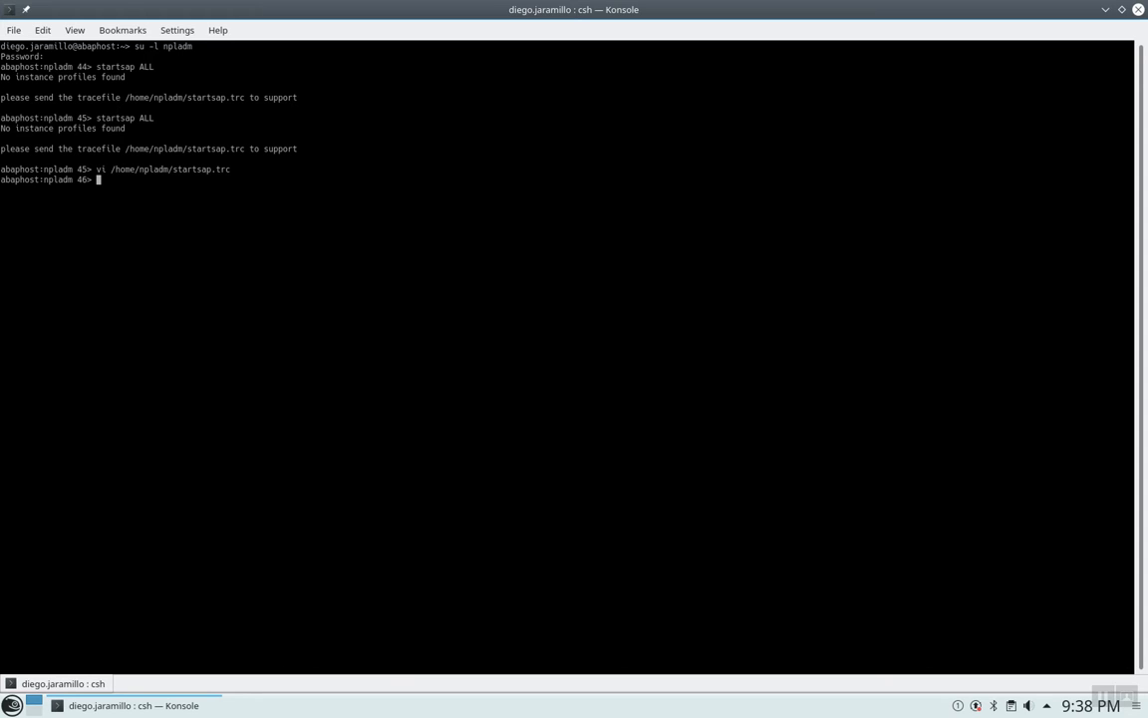
Exit the admin shell and run ifconfig to list the network interfaces.
{"action": "type", "text": "exit"}
{"action": "key", "text": "Return"}
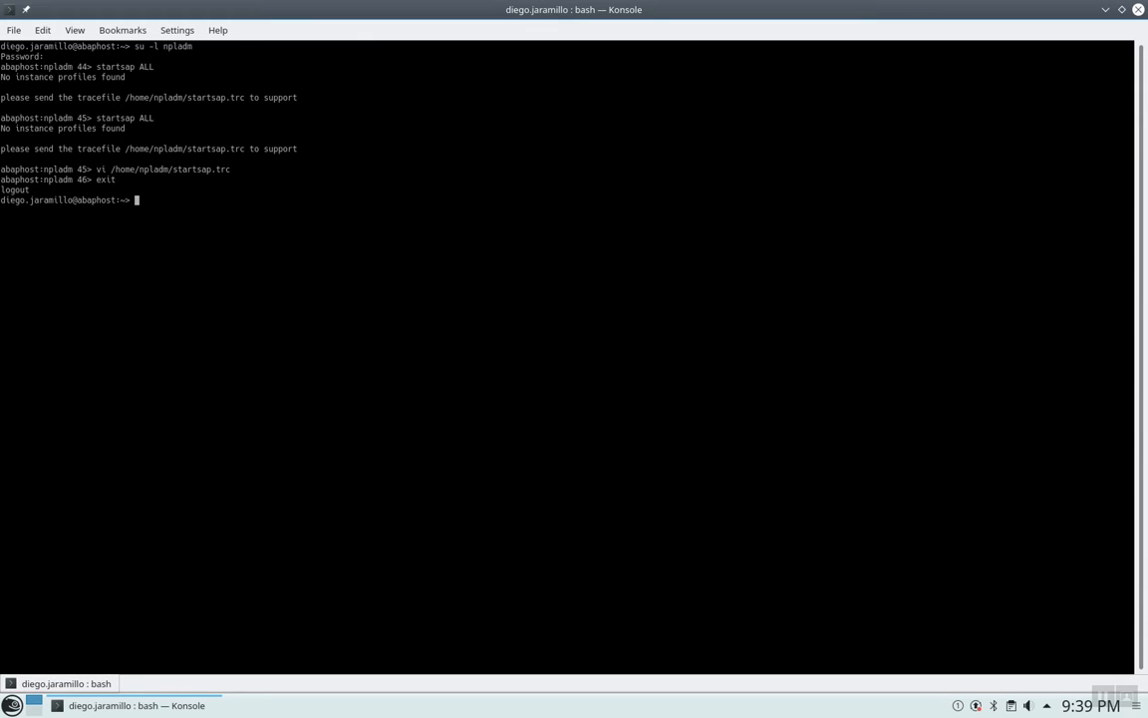
{"action": "type", "text": "ifconfig"}
{"action": "key", "text": "Return"}
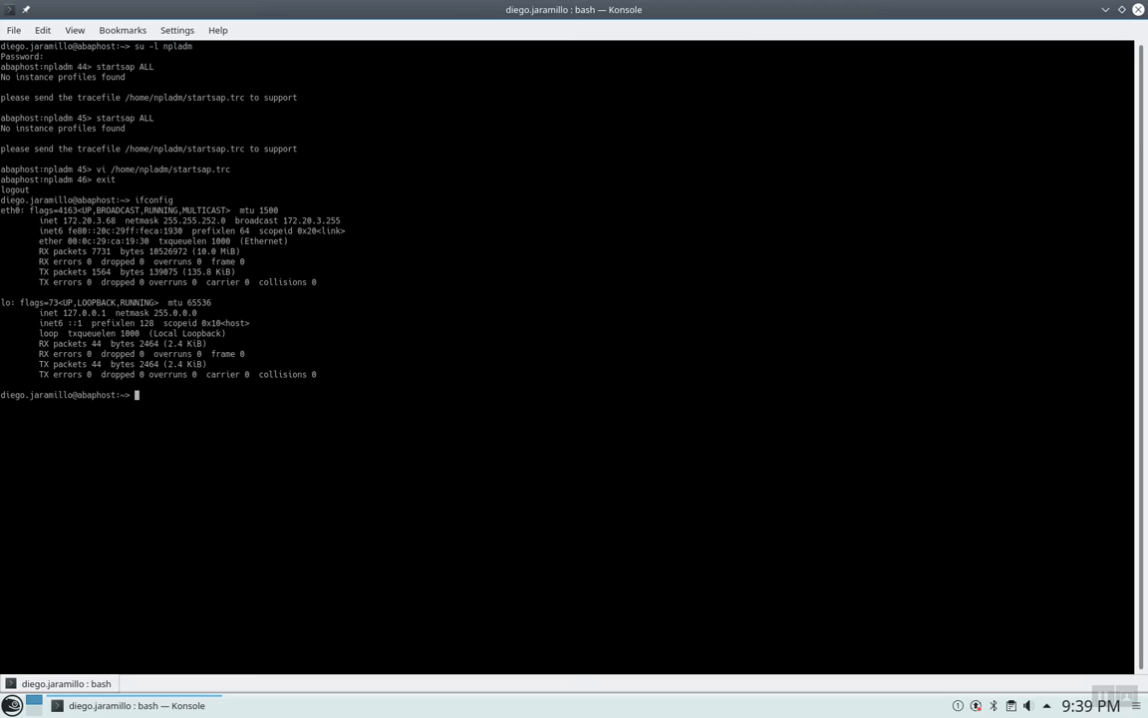
Copy eth0's address 172.20.3.68 and open /etc/hosts in vi.
{"action": "left_click_drag", "start_coordinate": [117, 221], "coordinate": [62, 214]}
{"action": "right_click", "coordinate": [103, 221]}
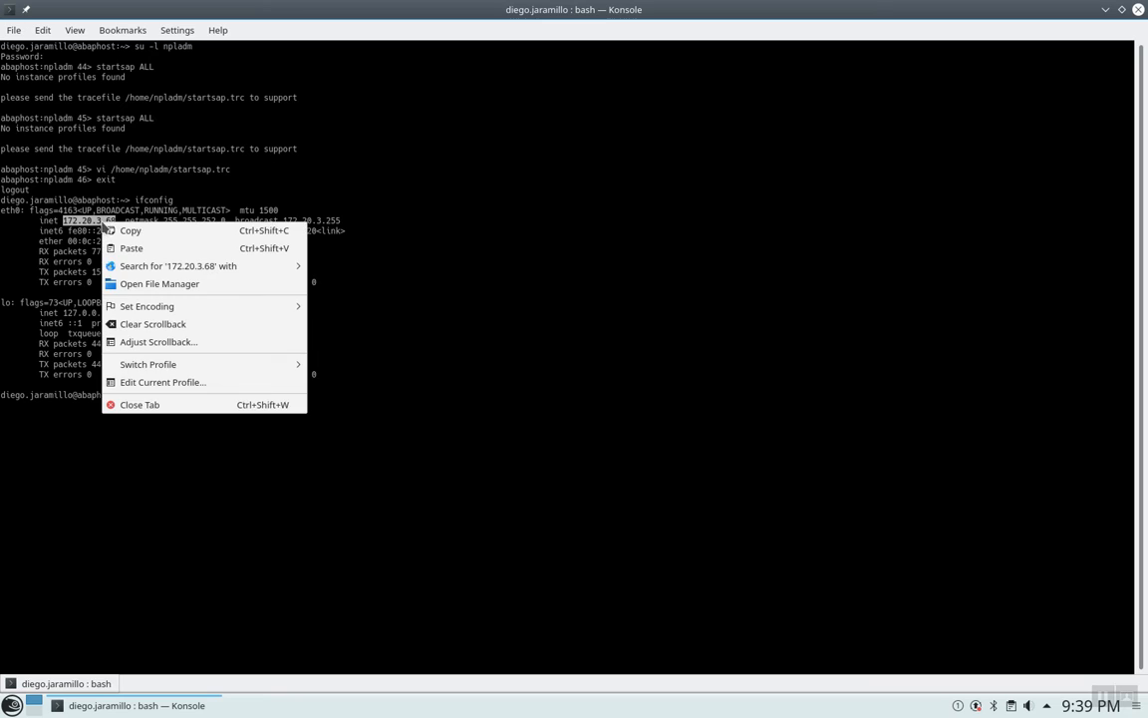
{"action": "left_click", "coordinate": [124, 230]}
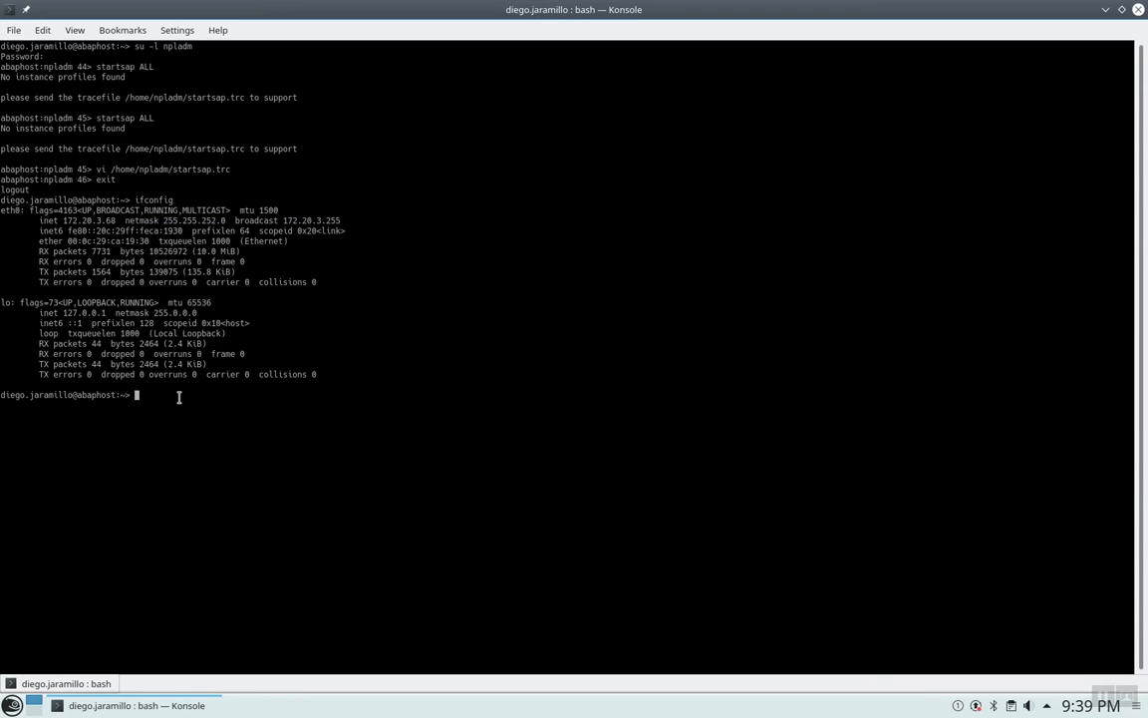
{"action": "type", "text": "vi /etc/hosts"}
{"action": "key", "text": "Return"}
Replace abaphost's old address with the pasted 172.20.3.68 in /etc/hosts.
{"action": "key", "text": "Down"}
{"action": "key", "text": "Down"}
{"action": "key", "text": "Down"}
{"action": "key", "text": "Down"}
{"action": "key", "text": "Down"}
{"action": "key", "text": "Down"}
{"action": "key", "text": "Down"}
{"action": "key", "text": "Down"}
{"action": "key", "text": "Down"}
{"action": "key", "text": "Down"}
{"action": "key", "text": "Down"}
{"action": "key", "text": "Down"}
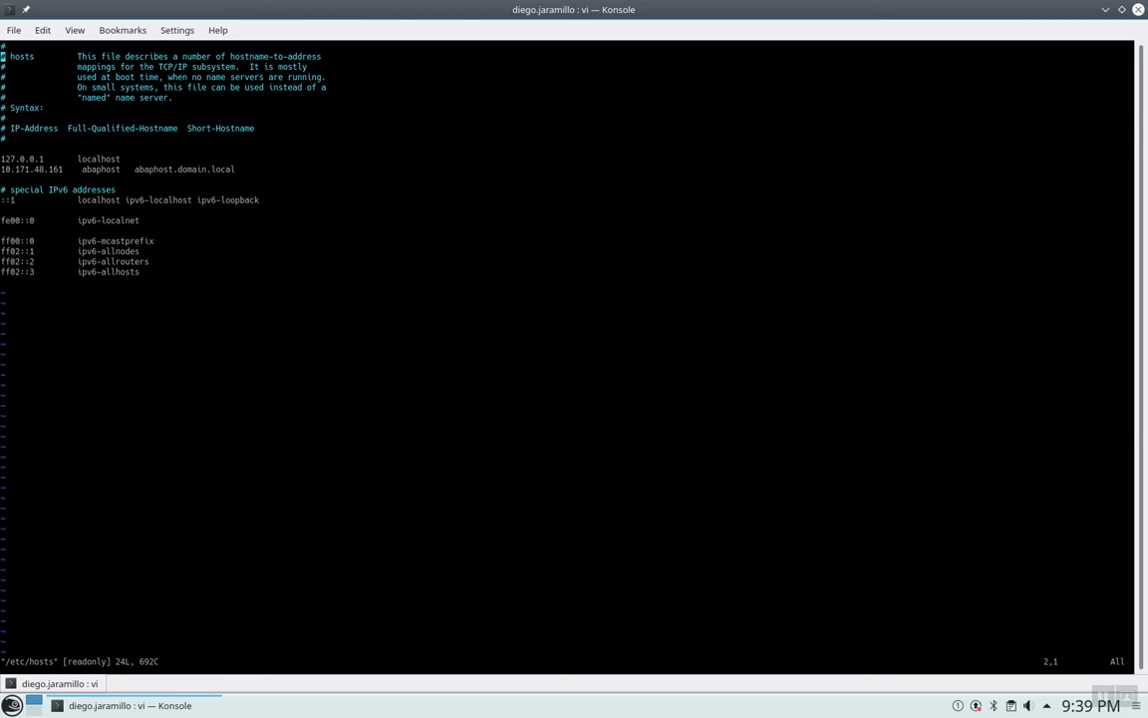
{"action": "key", "text": "Right"}
{"action": "key", "text": "Right"}
{"action": "key", "text": "Right"}
{"action": "key", "text": "Right"}
{"action": "key", "text": "Right"}
{"action": "key", "text": "Right"}
{"action": "key", "text": "Right"}
{"action": "key", "text": "Right"}
{"action": "key", "text": "Right"}
{"action": "key", "text": "Right"}
{"action": "key", "text": "Right"}
{"action": "key", "text": "Right"}
{"action": "key", "text": "Right"}
{"action": "key", "text": "i"}
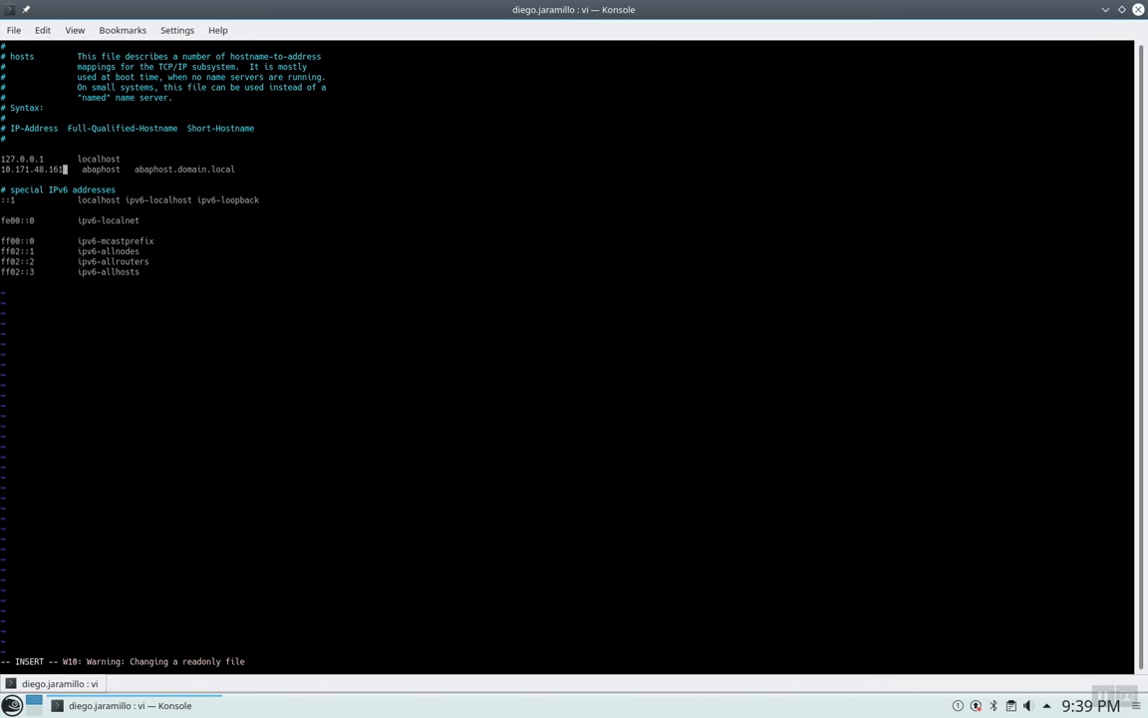
{"action": "key", "text": "BackSpace"}
{"action": "key", "text": "BackSpace"}
{"action": "key", "text": "BackSpace"}
{"action": "key", "text": "BackSpace"}
{"action": "key", "text": "BackSpace"}
{"action": "key", "text": "BackSpace"}
{"action": "key", "text": "BackSpace"}
{"action": "key", "text": "BackSpace"}
{"action": "key", "text": "BackSpace"}
{"action": "key", "text": "BackSpace"}
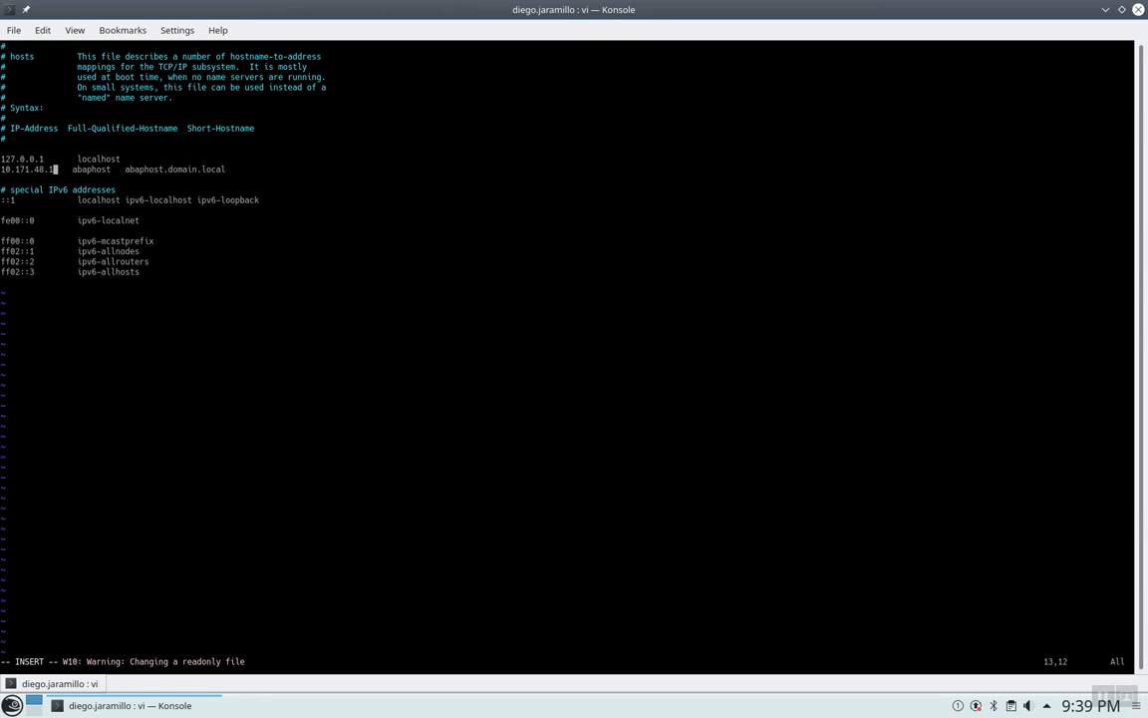
{"action": "key", "text": "BackSpace"}
{"action": "key", "text": "BackSpace"}
{"action": "key", "text": "BackSpace"}
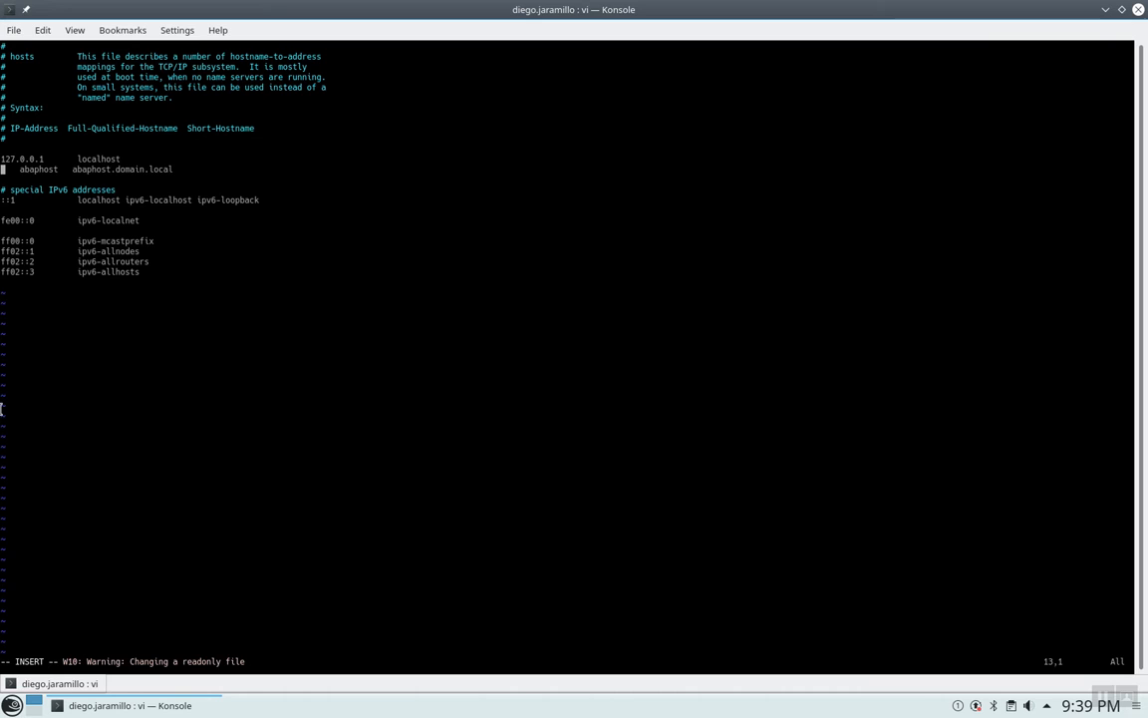
{"action": "right_click", "coordinate": [3, 161]}
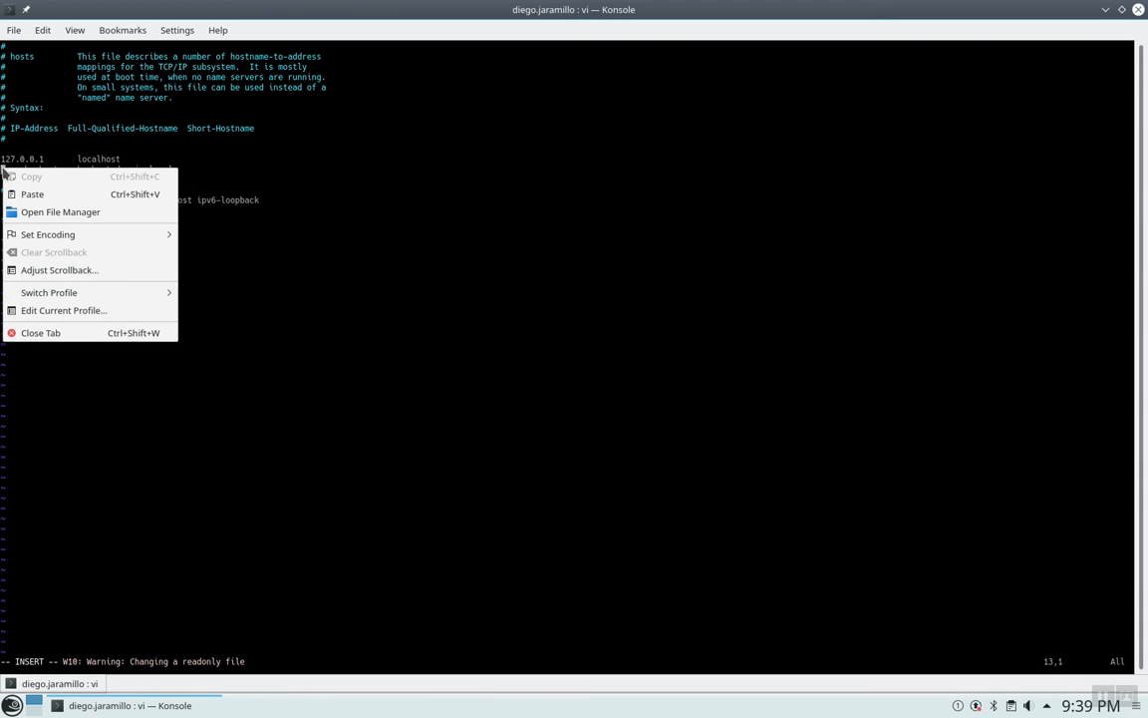
{"action": "left_click", "coordinate": [36, 191]}
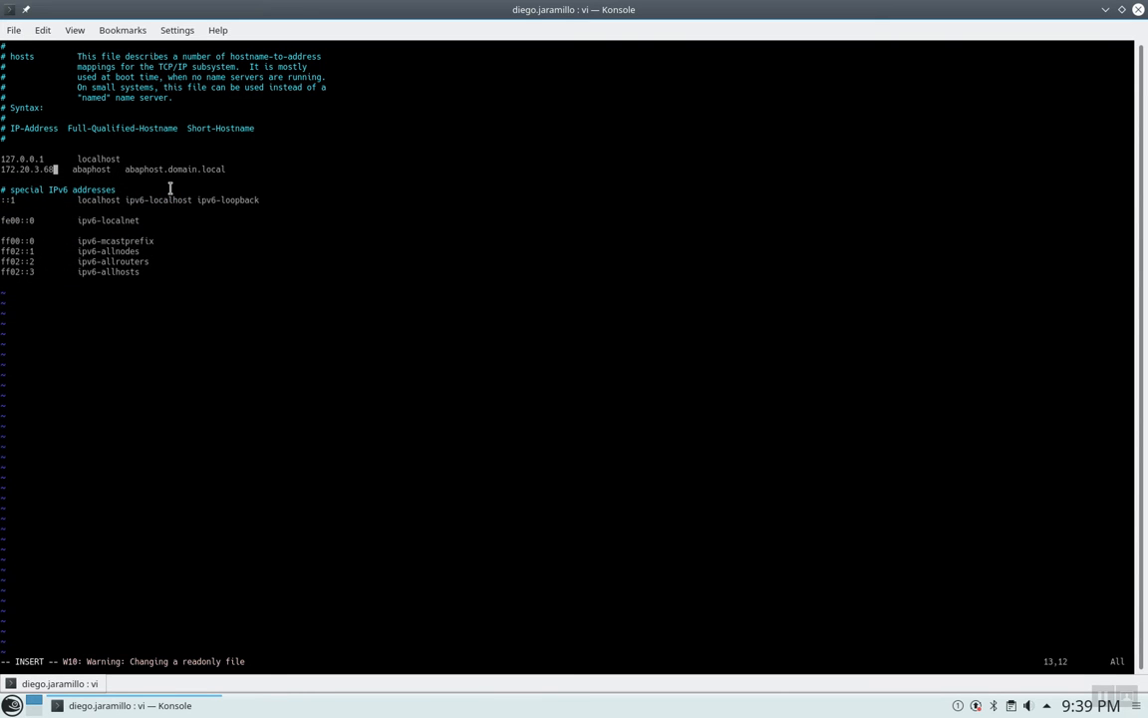
{"action": "key", "text": "Escape"}
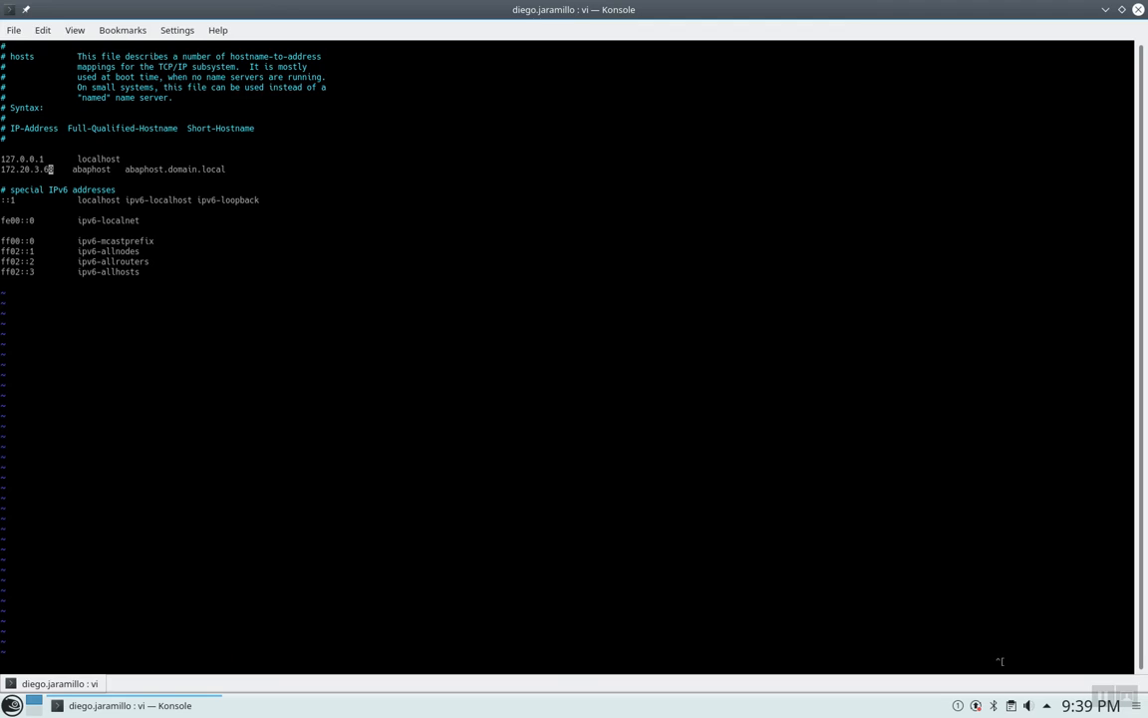
Try saving with :wq and :wq!, which fail as read-only, then discard with :q!
{"action": "type", "text": ":wq"}
{"action": "key", "text": "Return"}
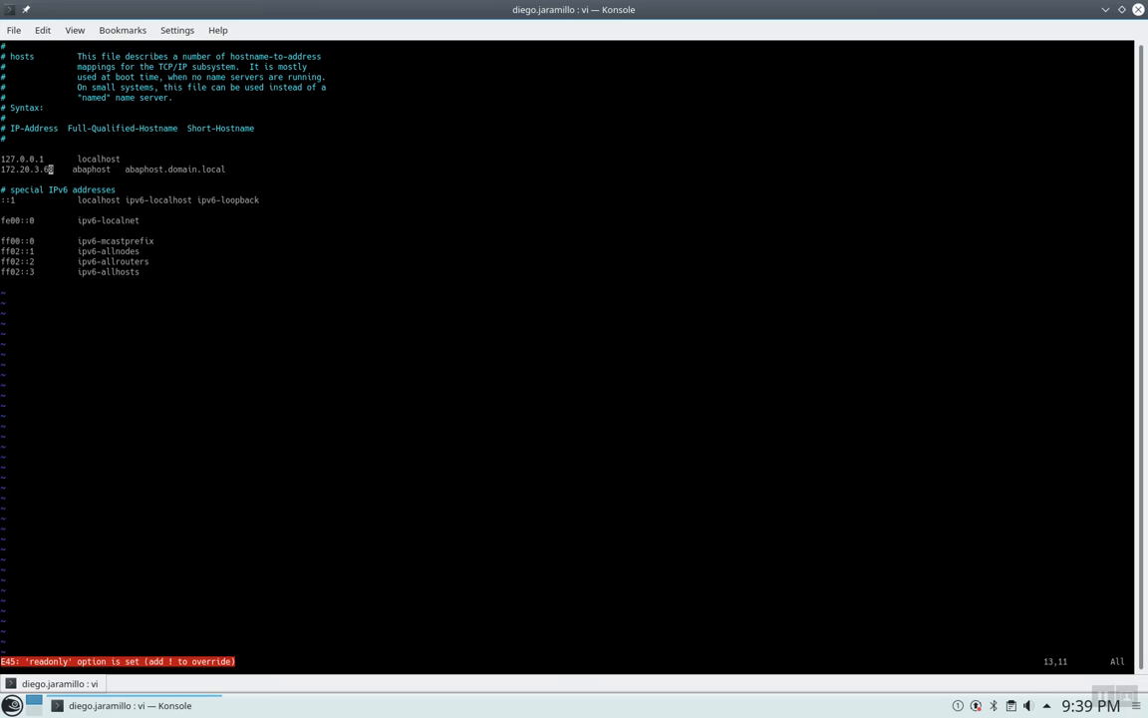
{"action": "type", "text": ":"}
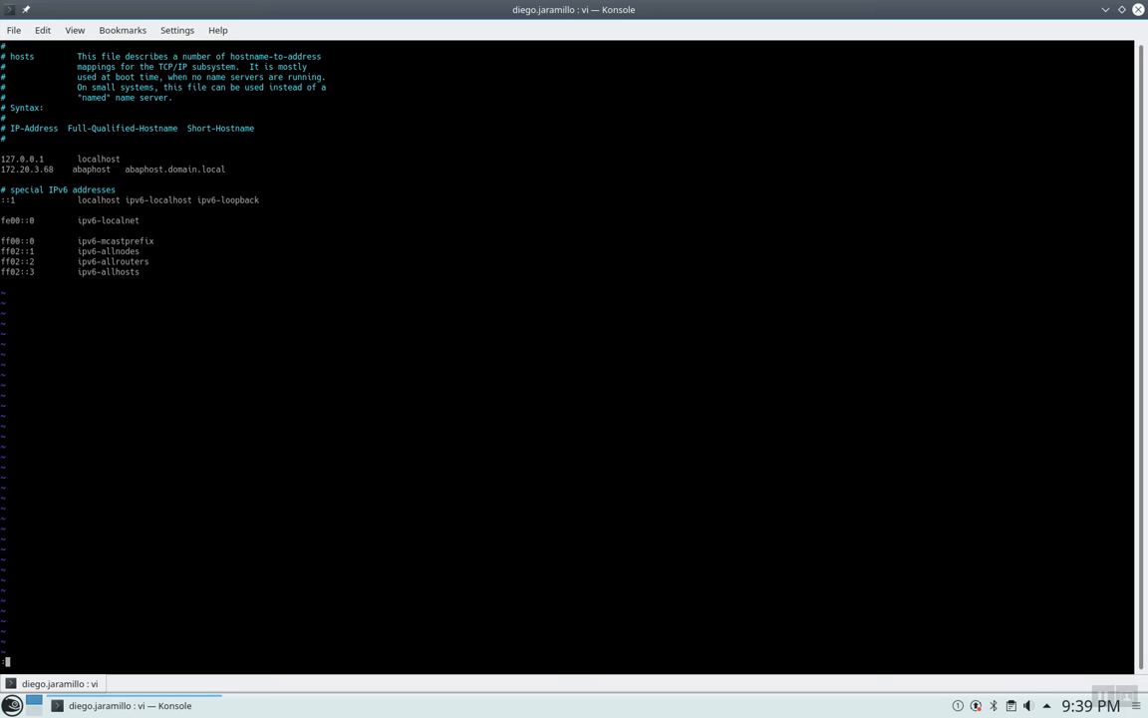
{"action": "type", "text": "wq!"}
{"action": "key", "text": "Return"}
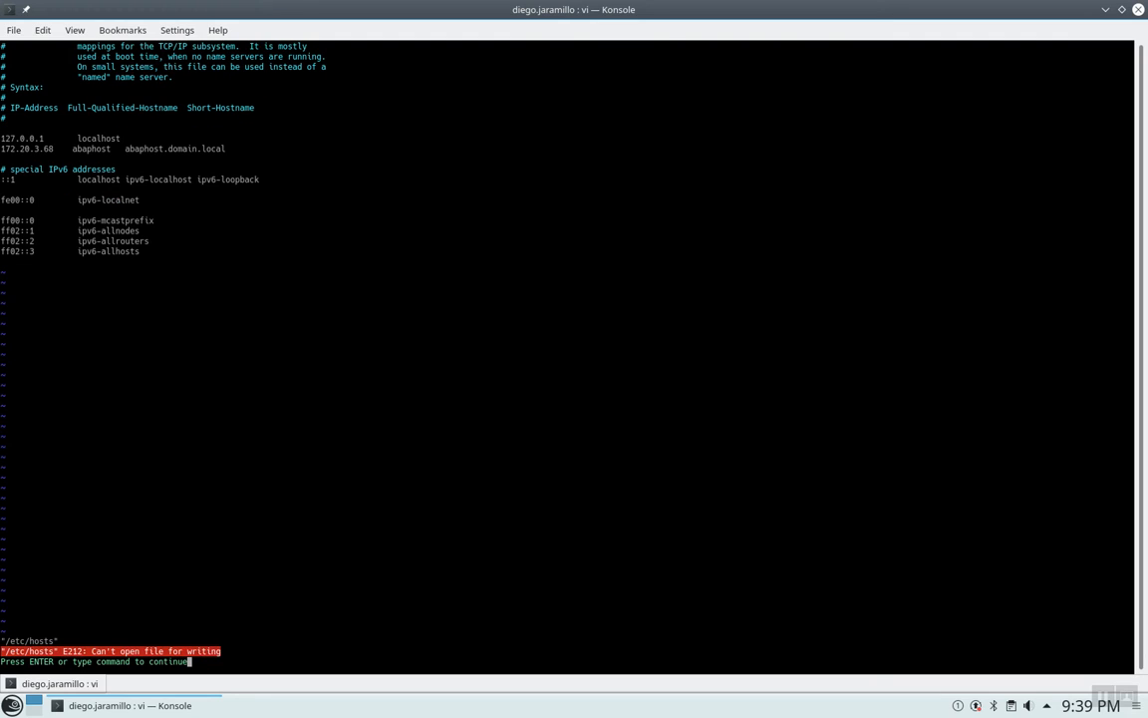
{"action": "key", "text": "Return"}
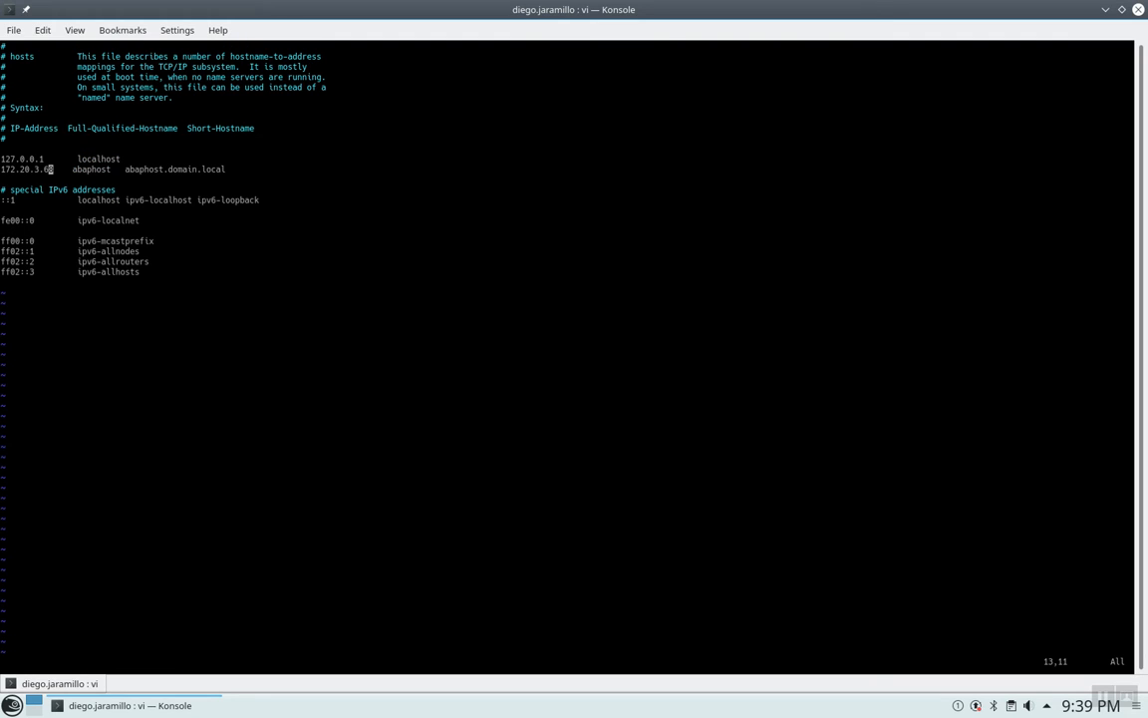
{"action": "key", "text": "Escape"}
{"action": "type", "text": ":q!"}
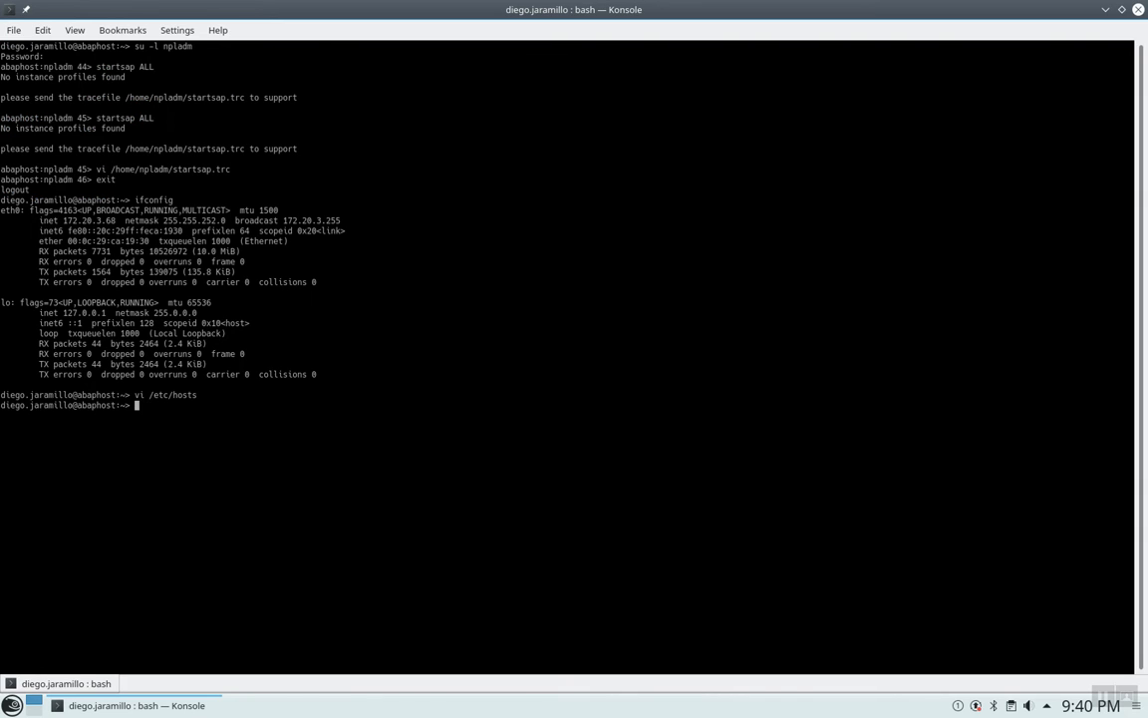
Reopen /etc/hosts with sudo vi, entering the root password.
{"action": "key", "text": "Up"}
{"action": "key", "text": "Left"}
{"action": "key", "text": "Left"}
{"action": "key", "text": "Left"}
{"action": "key", "text": "Left"}
{"action": "key", "text": "Left"}
{"action": "key", "text": "Left"}
{"action": "key", "text": "Left"}
{"action": "key", "text": "Left"}
{"action": "key", "text": "Left"}
{"action": "key", "text": "Left"}
{"action": "key", "text": "Left"}
{"action": "key", "text": "Left"}
{"action": "key", "text": "Left"}
{"action": "type", "text": "sudo"}
{"action": "key", "text": "Return"}
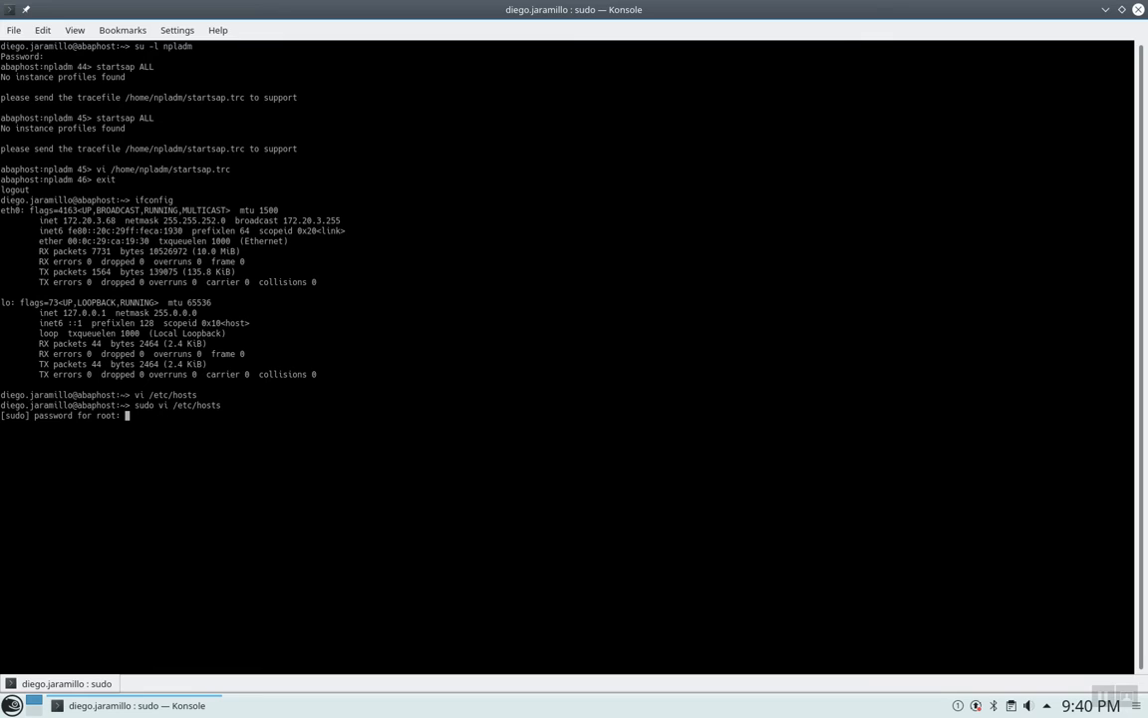
{"action": "key", "text": "Return"}
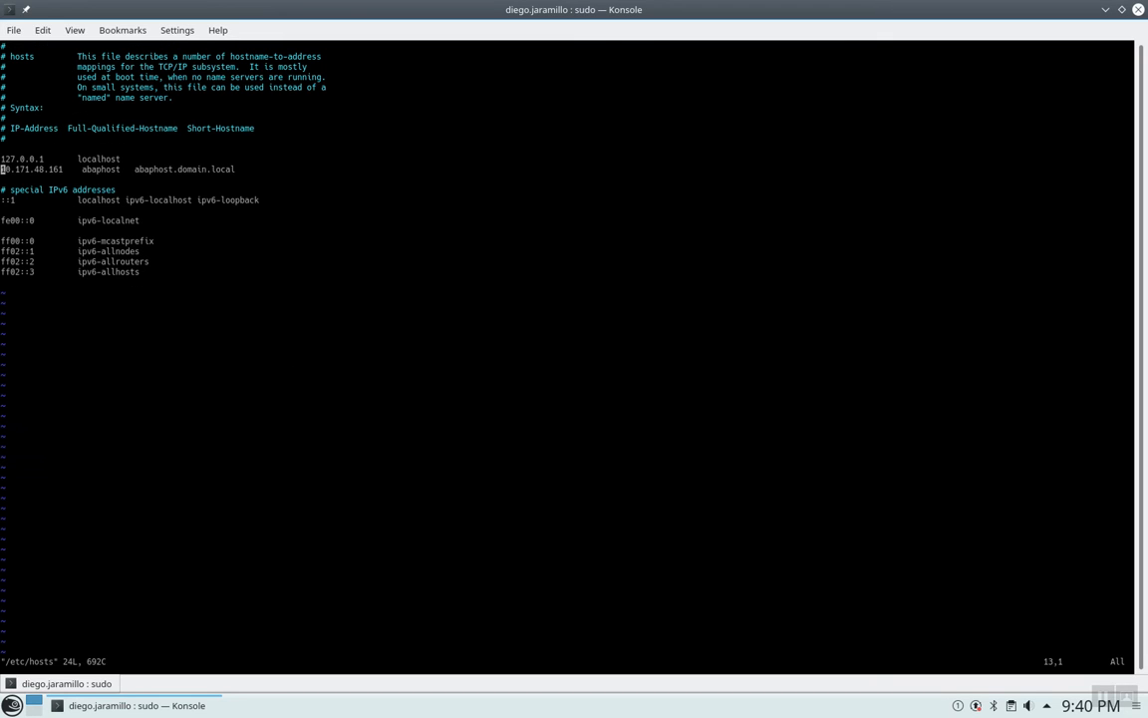
Change abaphost's address to 172.20.3.68 by pasting it, and save with :wq.
{"action": "key", "text": "Right"}
{"action": "key", "text": "Right"}
{"action": "key", "text": "Right"}
{"action": "key", "text": "Right"}
{"action": "key", "text": "Right"}
{"action": "key", "text": "Right"}
{"action": "key", "text": "Right"}
{"action": "key", "text": "Right"}
{"action": "key", "text": "Right"}
{"action": "key", "text": "Right"}
{"action": "key", "text": "Right"}
{"action": "key", "text": "Right"}
{"action": "key", "text": "Right"}
{"action": "key", "text": "i"}
{"action": "key", "text": "BackSpace"}
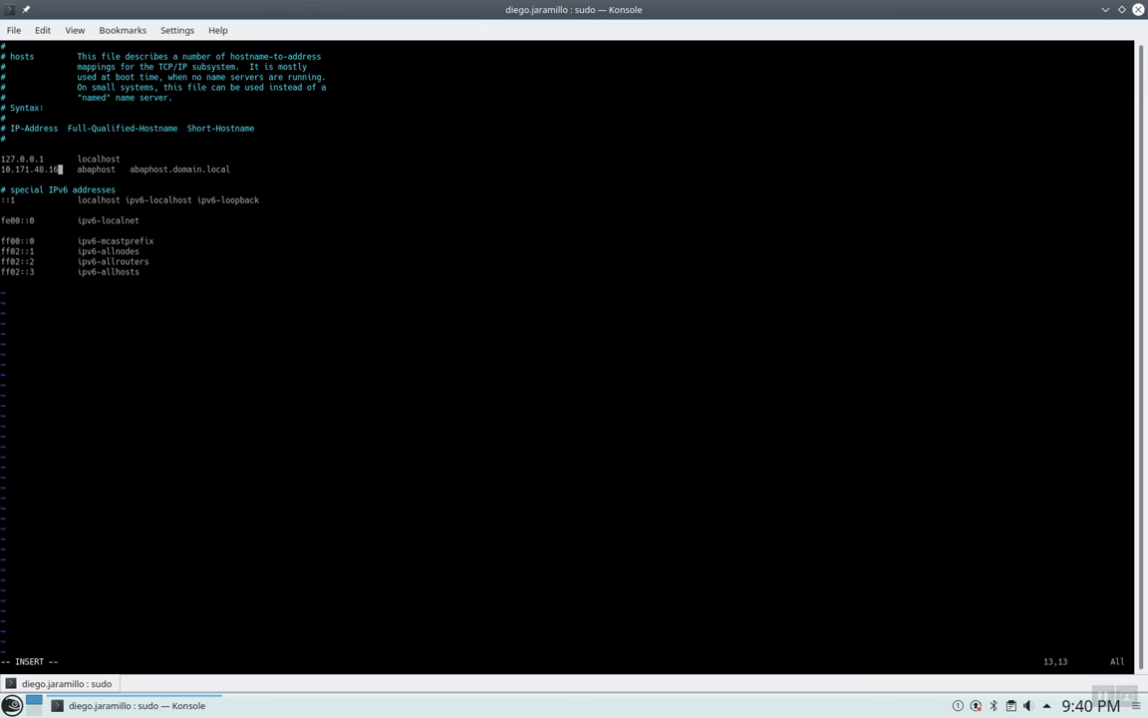
{"action": "key", "text": "BackSpace"}
{"action": "key", "text": "BackSpace"}
{"action": "key", "text": "BackSpace"}
{"action": "key", "text": "BackSpace"}
{"action": "key", "text": "BackSpace"}
{"action": "key", "text": "BackSpace"}
{"action": "key", "text": "BackSpace"}
{"action": "key", "text": "BackSpace"}
{"action": "key", "text": "BackSpace"}
{"action": "key", "text": "BackSpace"}
{"action": "key", "text": "BackSpace"}
{"action": "key", "text": "BackSpace"}
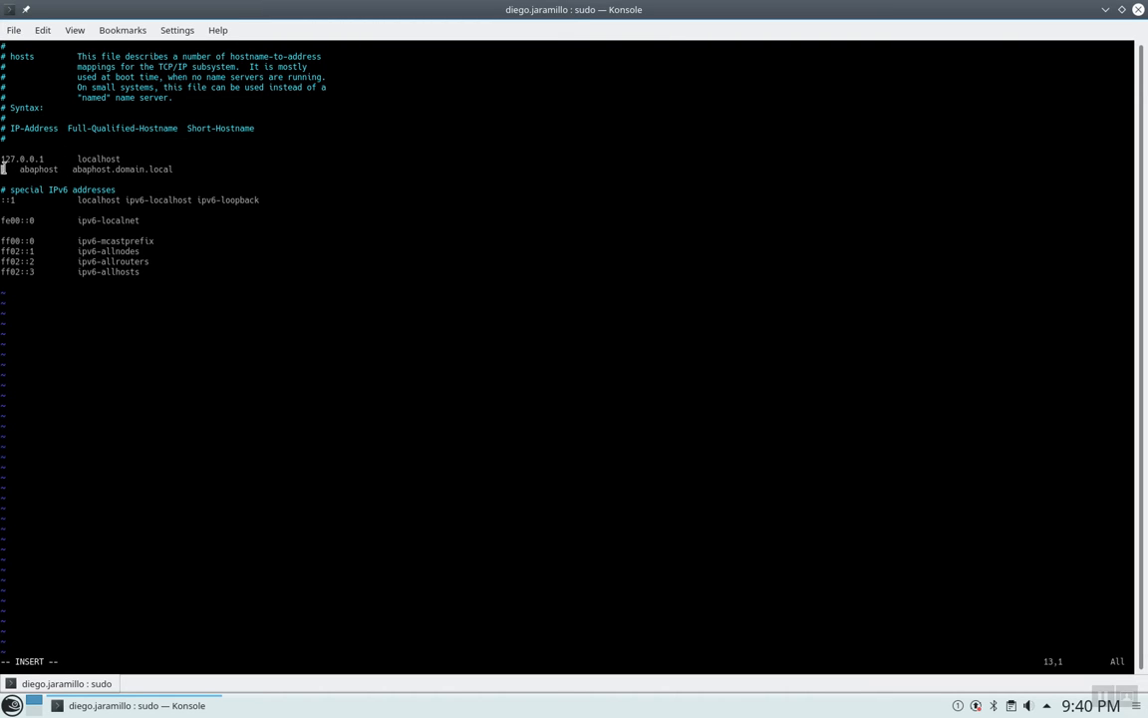
{"action": "right_click", "coordinate": [3, 169]}
{"action": "left_click", "coordinate": [36, 195]}
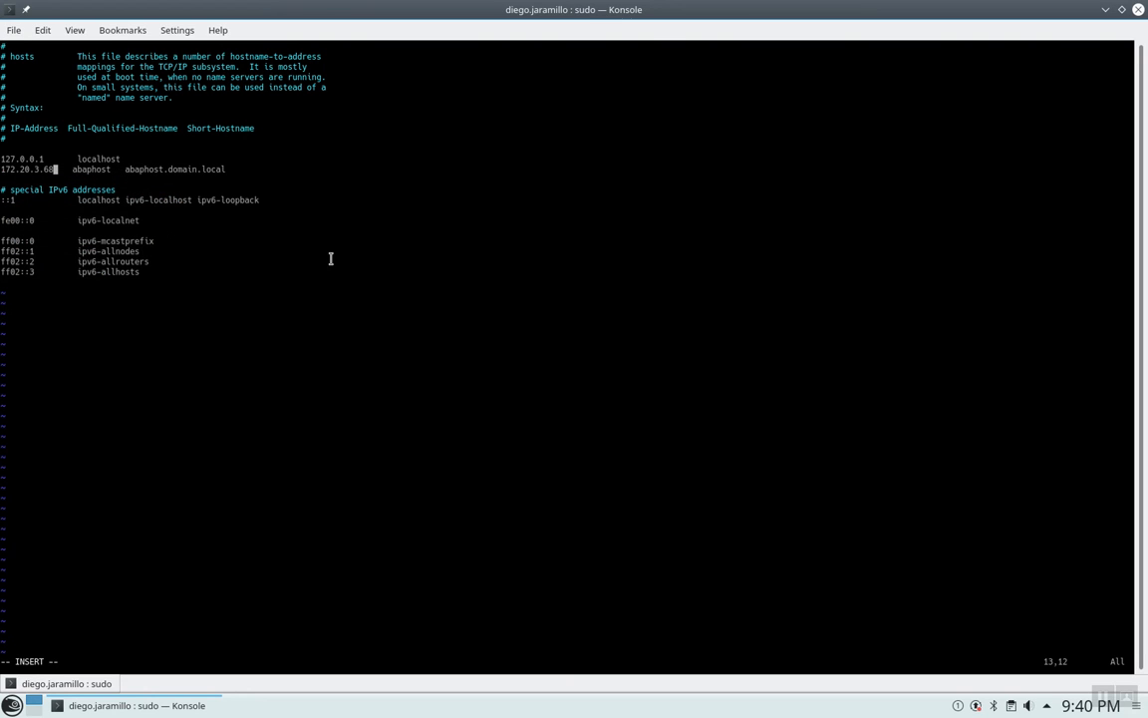
{"action": "key", "text": "Escape"}
{"action": "type", "text": ":wq"}
{"action": "key", "text": "Return"}
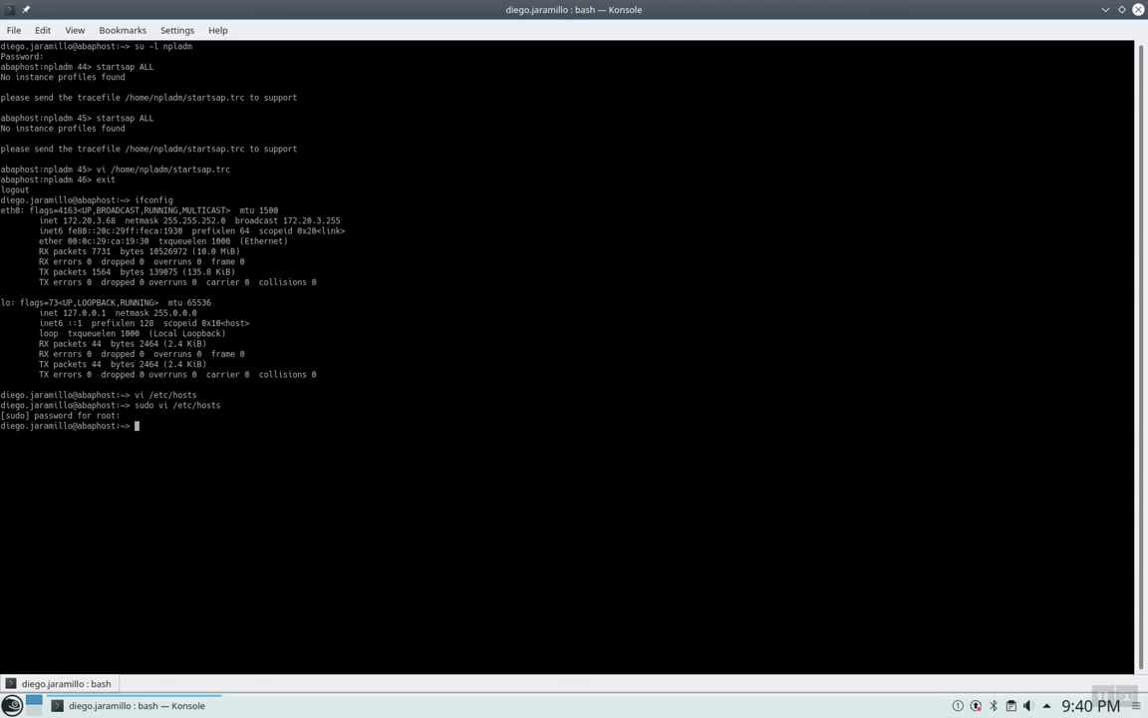
Ping abaphost, confirm replies from 172.20.3.68 with 0% loss, and stop it with Ctrl+C.
{"action": "type", "text": "ping abaphost"}
{"action": "key", "text": "Return"}
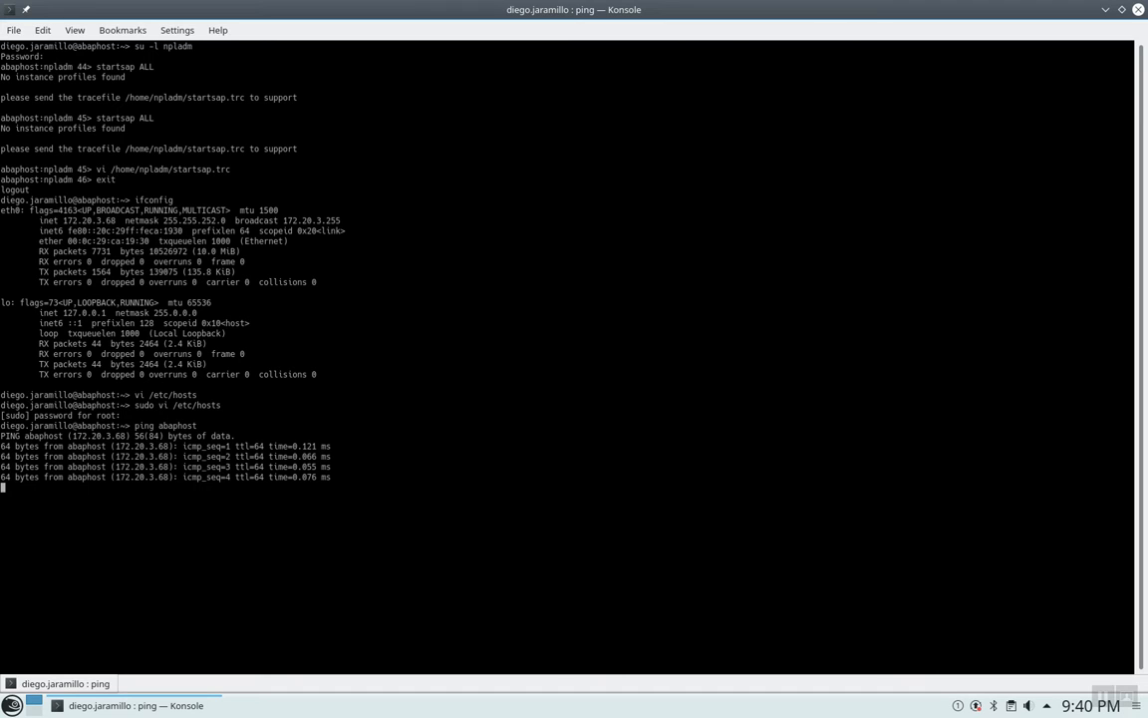
{"action": "key", "text": "Escape"}
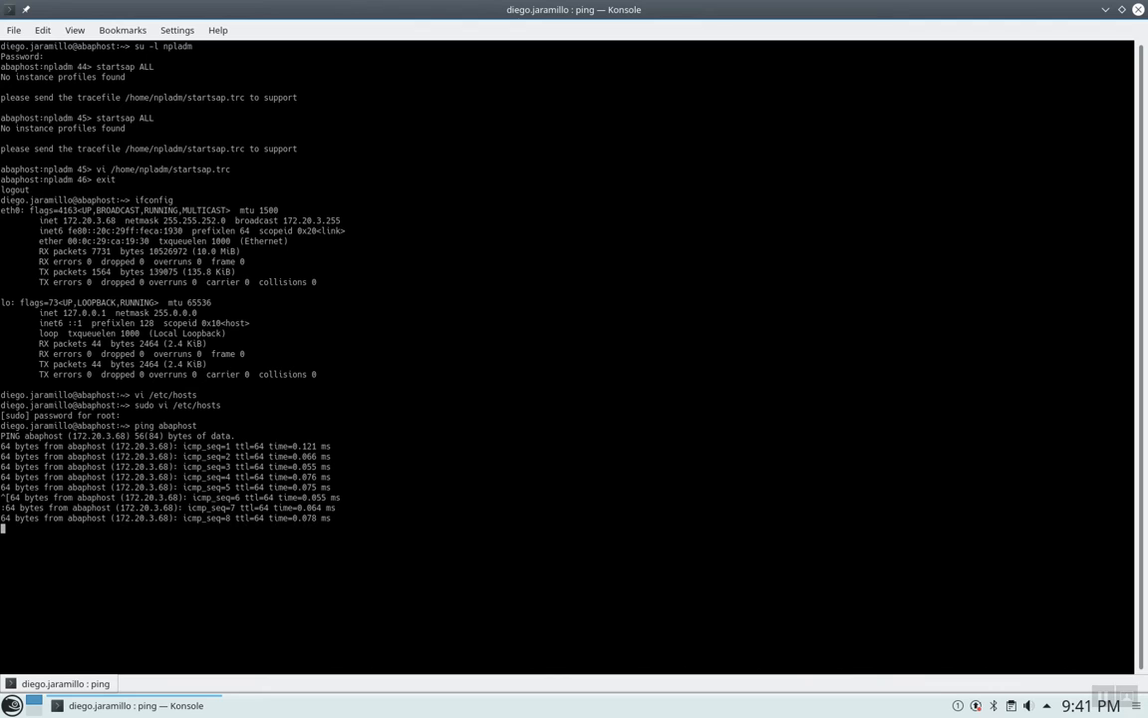
{"action": "key", "text": "ctrl+c"}
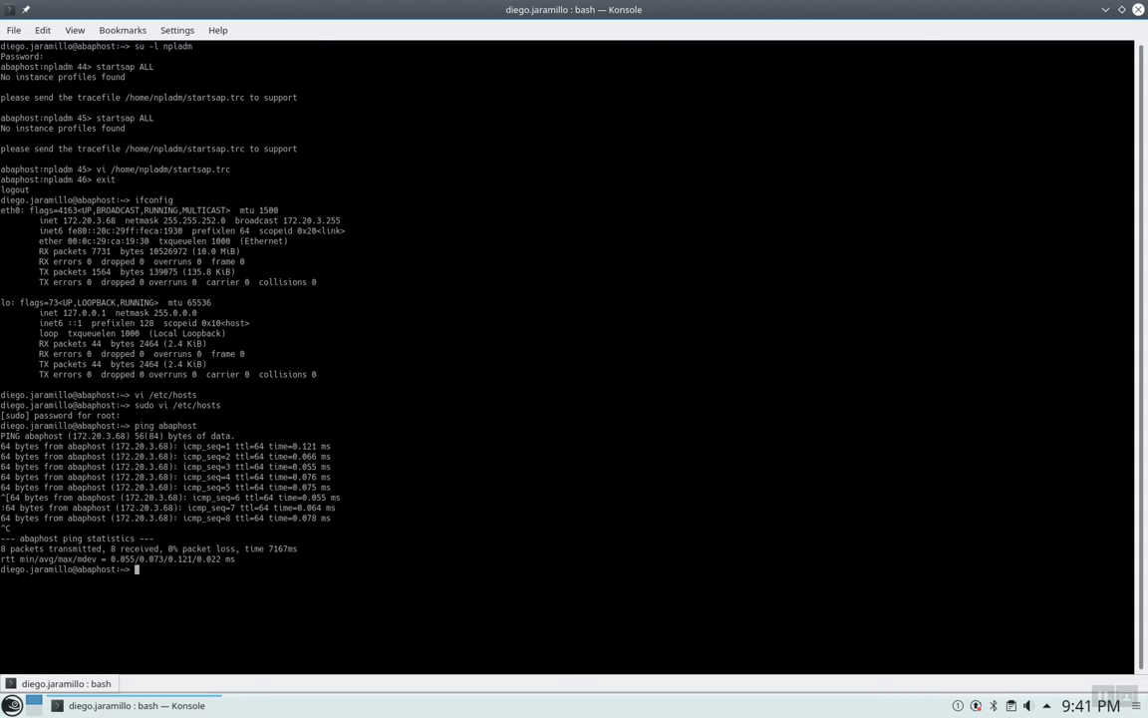
Clear the terminal and switch to the npladm user via the recalled su -l command.
{"action": "type", "text": "clear"}
{"action": "key", "text": "Return"}
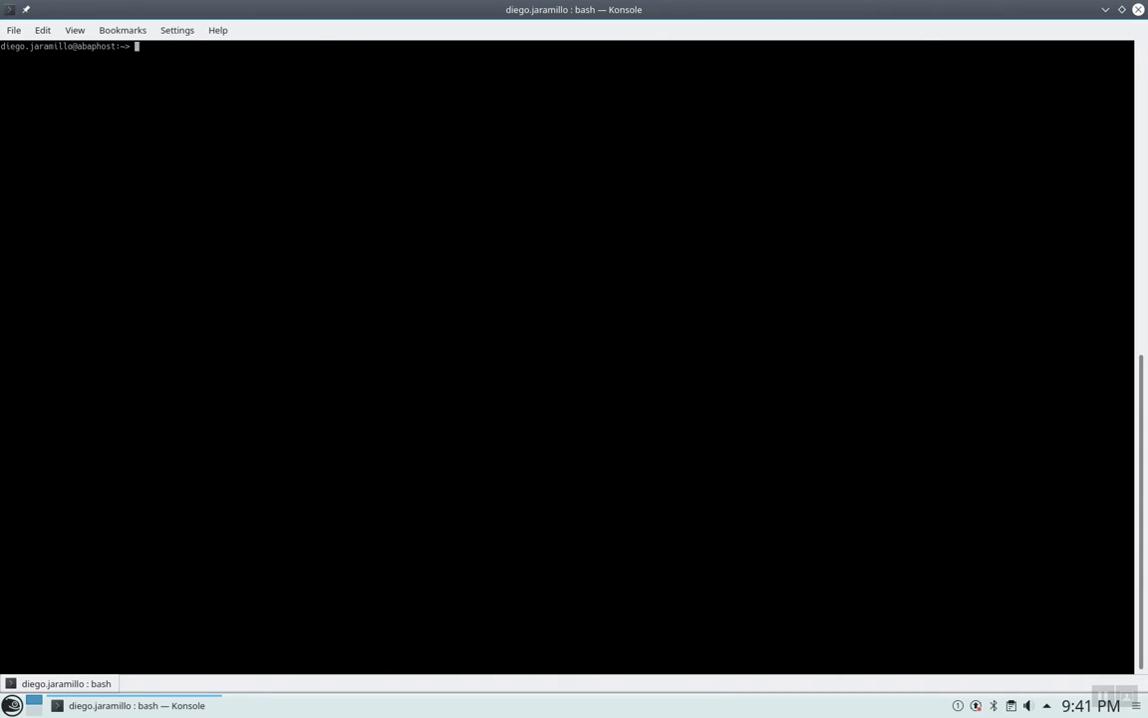
{"action": "type", "text": "sudo vi /etc/hosts"}
{"action": "key", "text": "Up"}
{"action": "key", "text": "Up"}
{"action": "key", "text": "Up"}
{"action": "key", "text": "Up"}
{"action": "key", "text": "Up"}
{"action": "key", "text": "Return"}
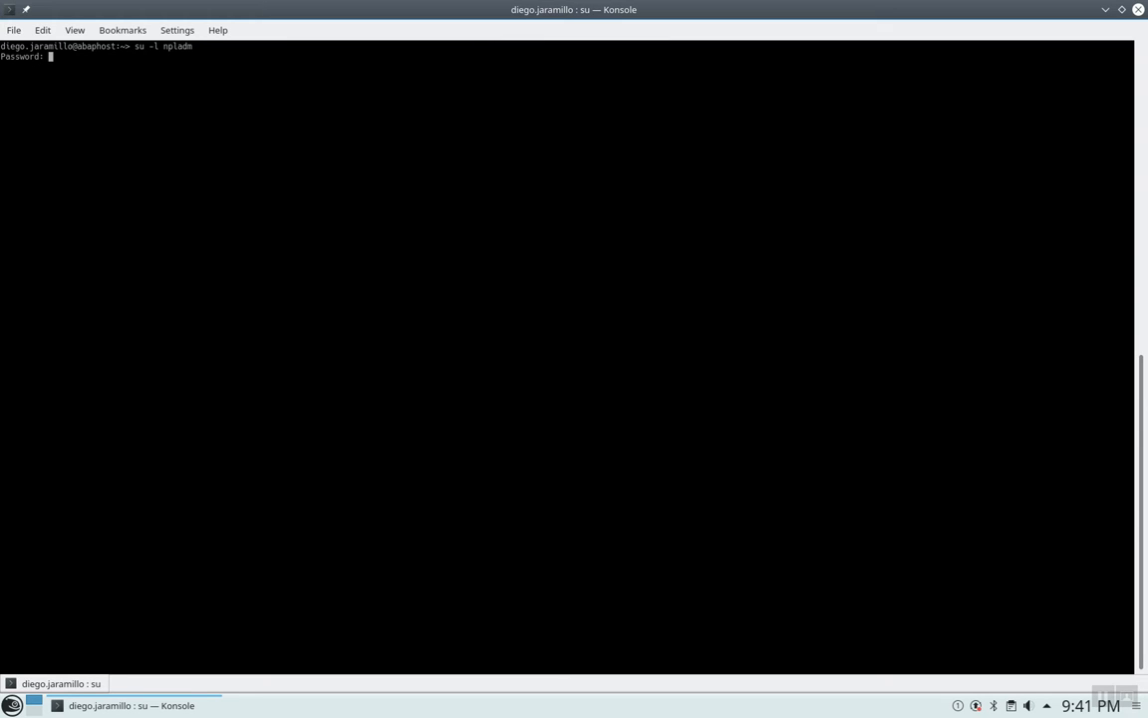
{"action": "key", "text": "Return"}
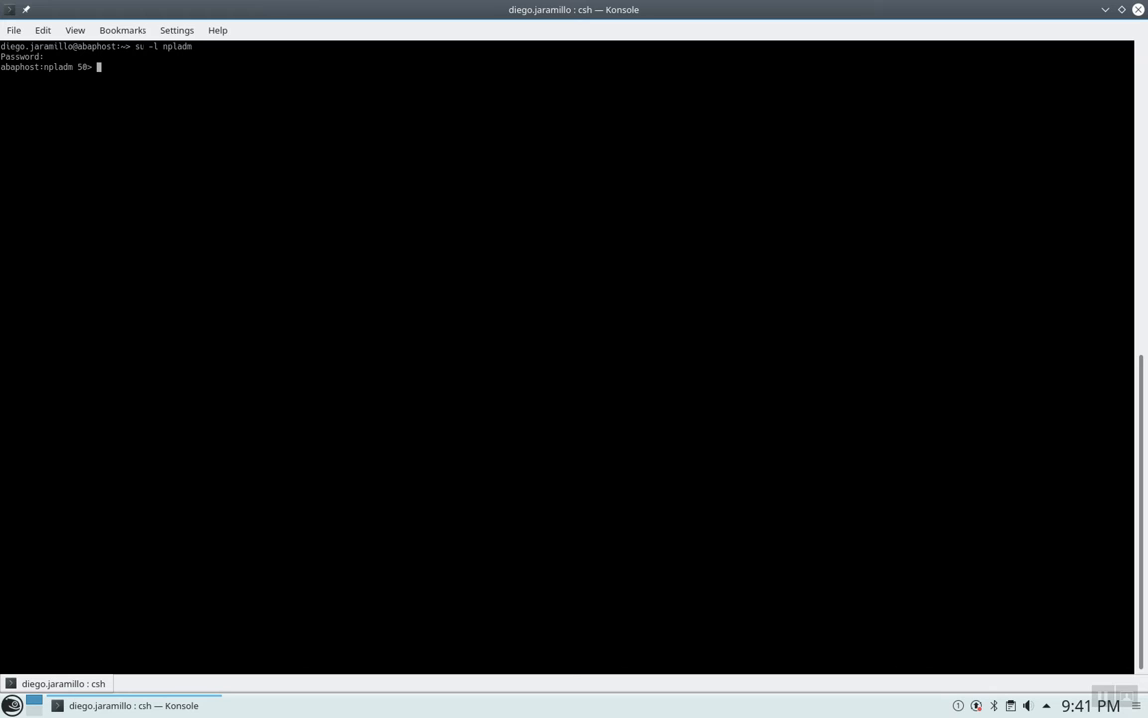
Run startsap ALL and mark the output confirming NPL, ASCS01 and D00 started.
{"action": "type", "text": "startsap ALL"}
{"action": "key", "text": "Return"}
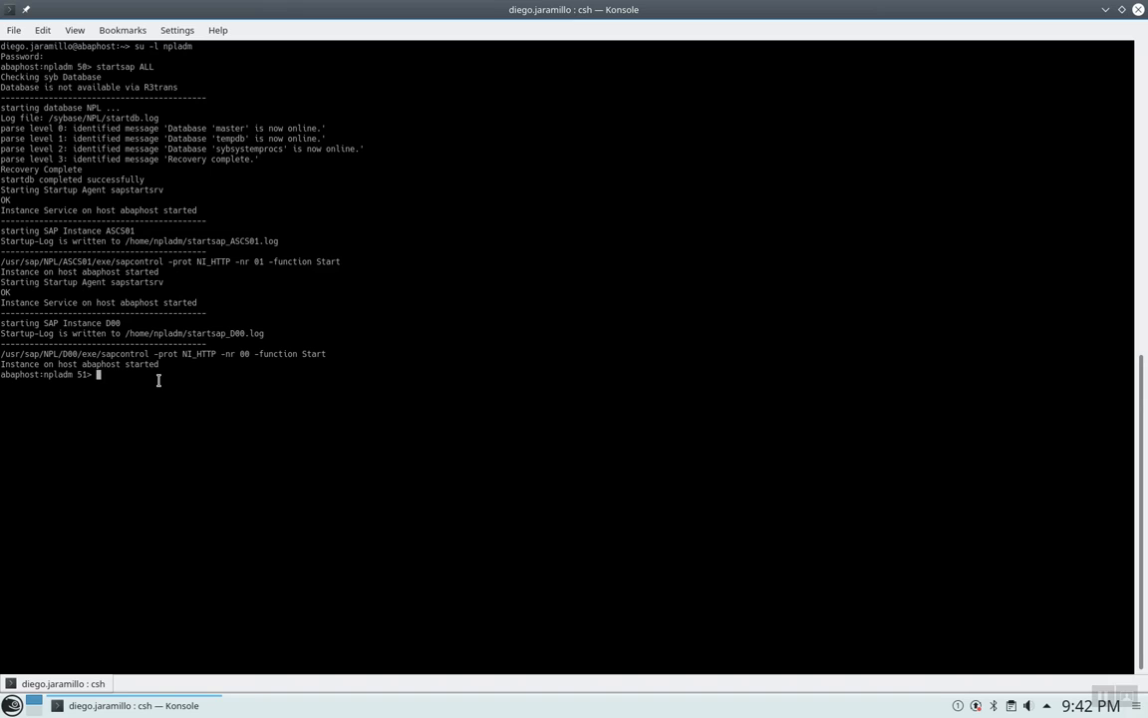
{"action": "left_click_drag", "start_coordinate": [158, 365], "coordinate": [2, 364]}
{"action": "left_click", "coordinate": [44, 362]}
{"action": "left_click_drag", "start_coordinate": [168, 364], "coordinate": [1, 354]}
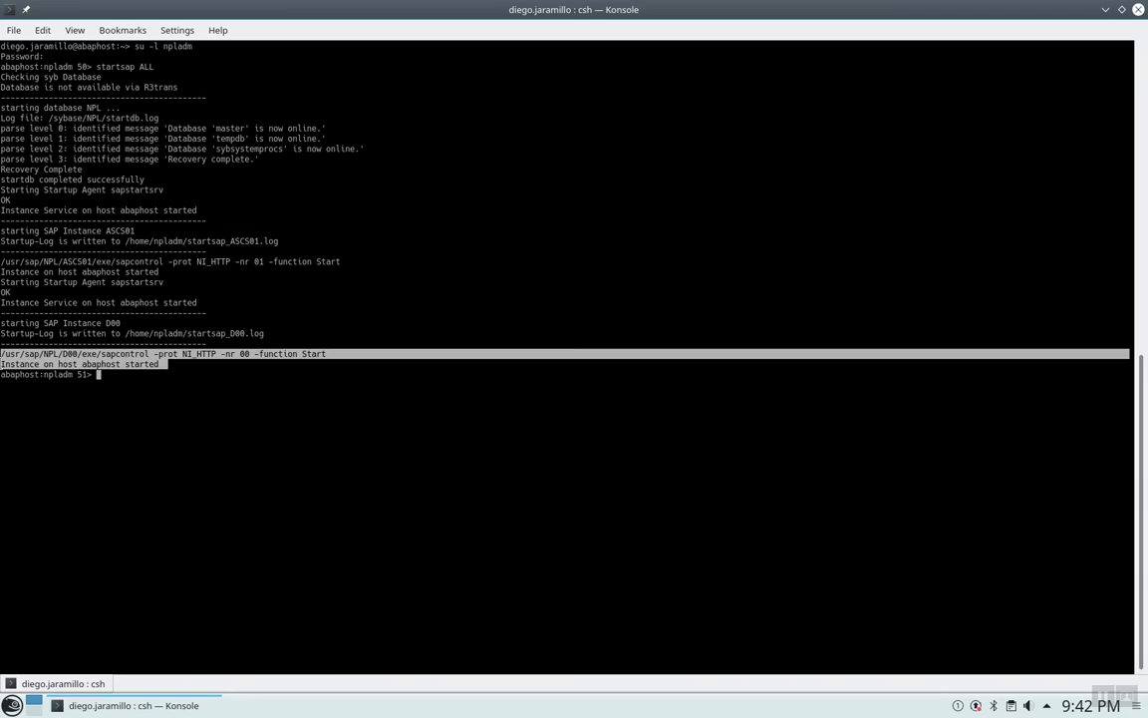
{"action": "left_click", "coordinate": [157, 373]}
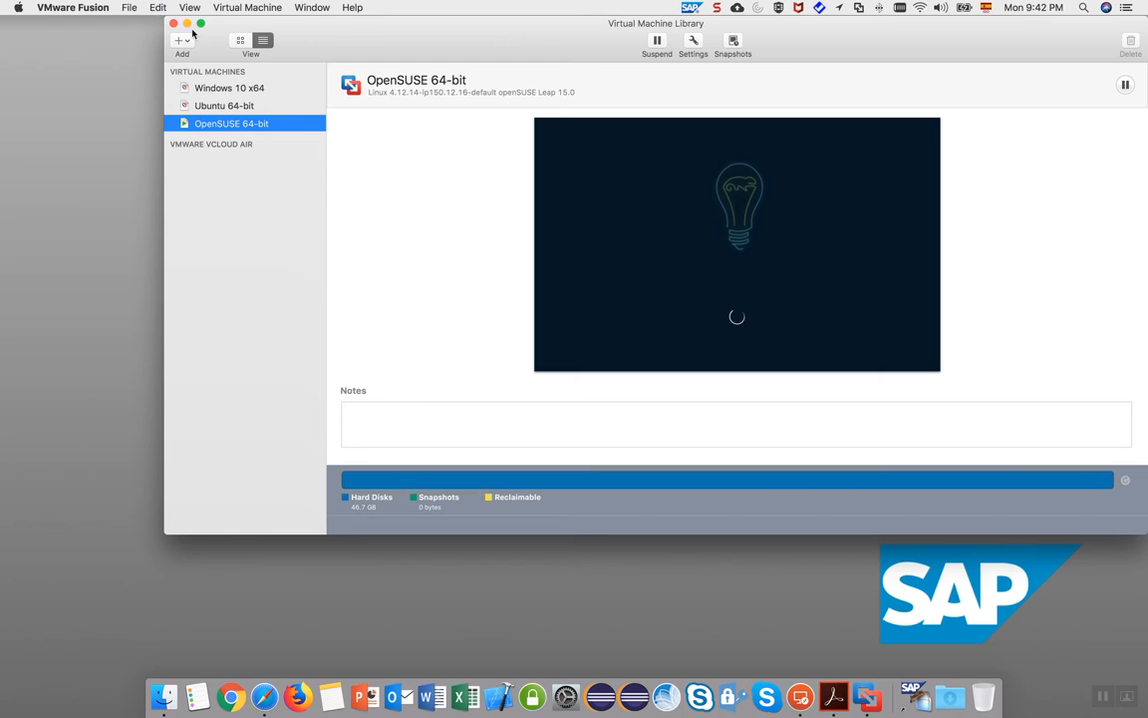
Minimize the VMware Fusion library, launch SAP GUI for Java, and dismiss its configuration error.
{"action": "left_click", "coordinate": [186, 23]}
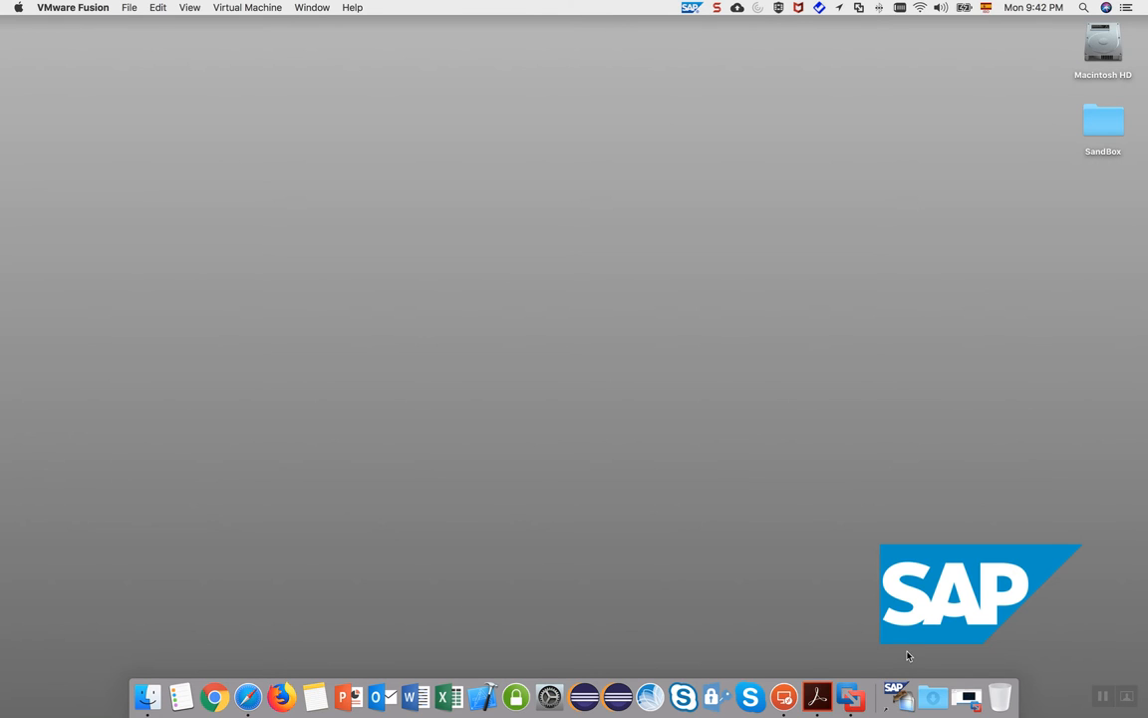
{"action": "left_click", "coordinate": [895, 694]}
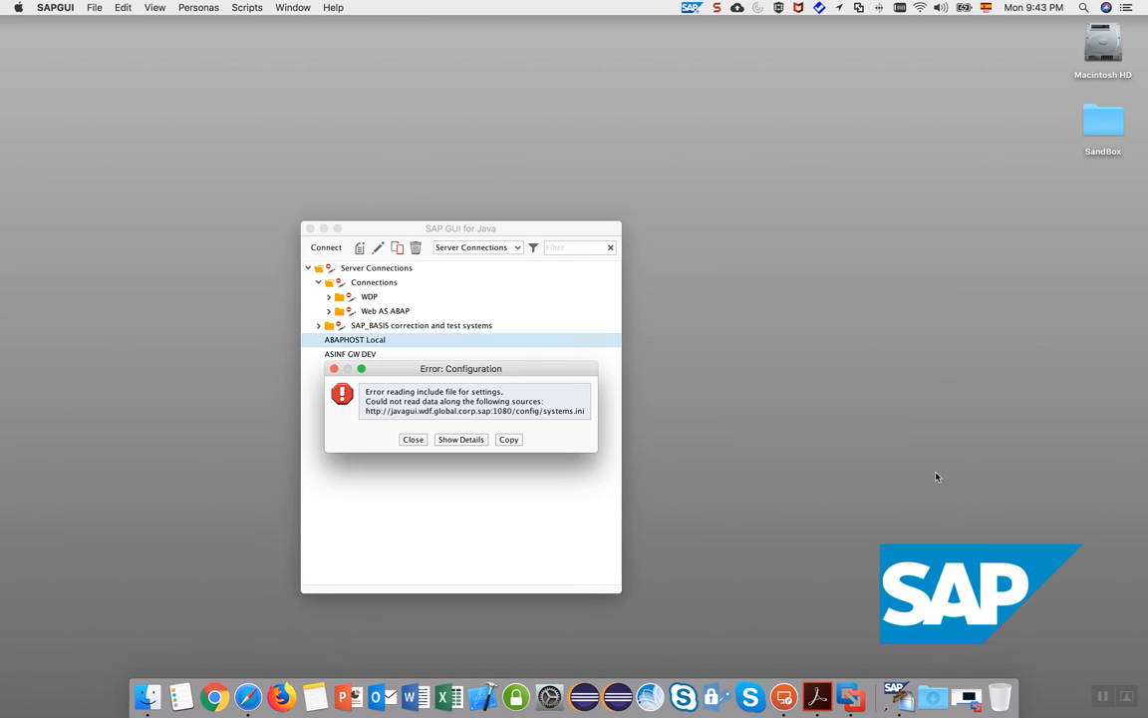
{"action": "left_click", "coordinate": [413, 438]}
Check ABAPHOST Local's connection string conn=/H/abaphost/S/3200 and cancel without changes, then show Launchpad.
{"action": "right_click", "coordinate": [366, 343]}
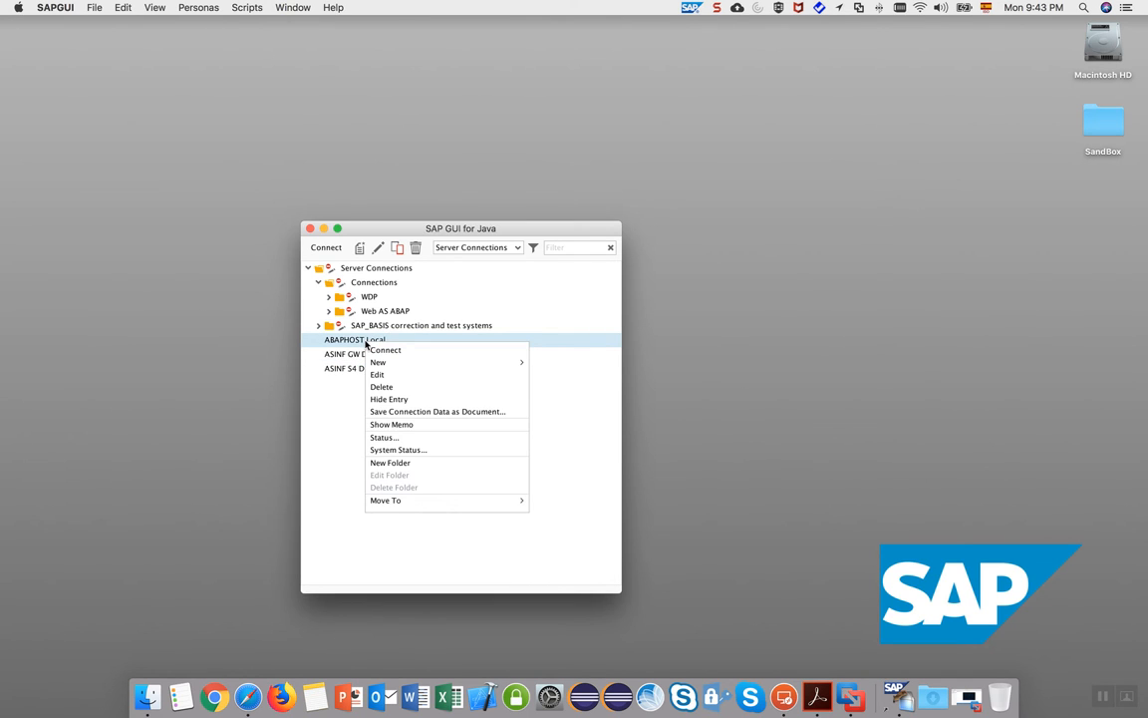
{"action": "left_click", "coordinate": [395, 376]}
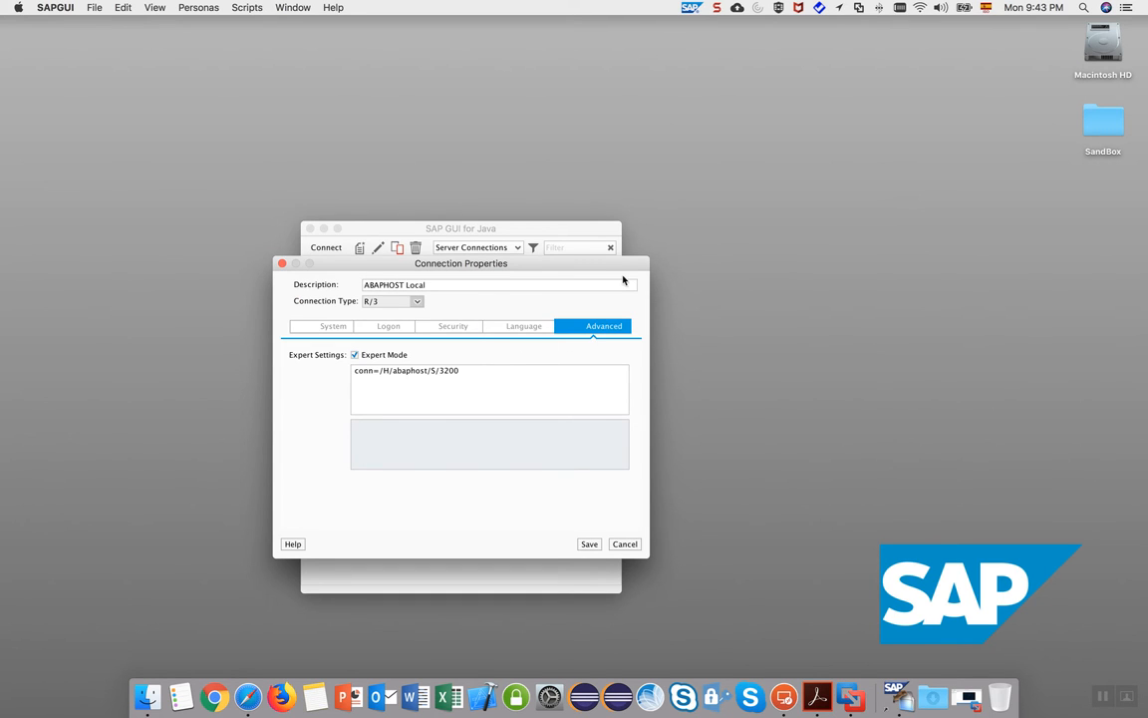
{"action": "left_click_drag", "start_coordinate": [428, 371], "coordinate": [392, 372]}
{"action": "left_click", "coordinate": [430, 377]}
{"action": "left_click", "coordinate": [632, 547]}
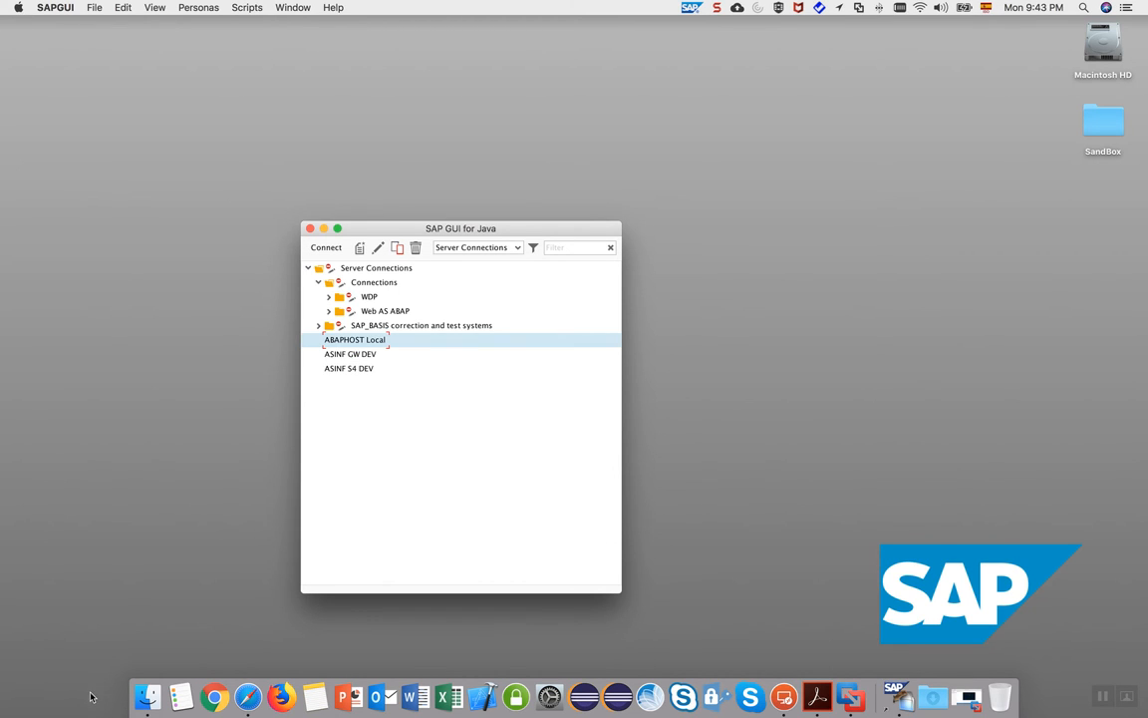
{"action": "key", "text": "F4"}
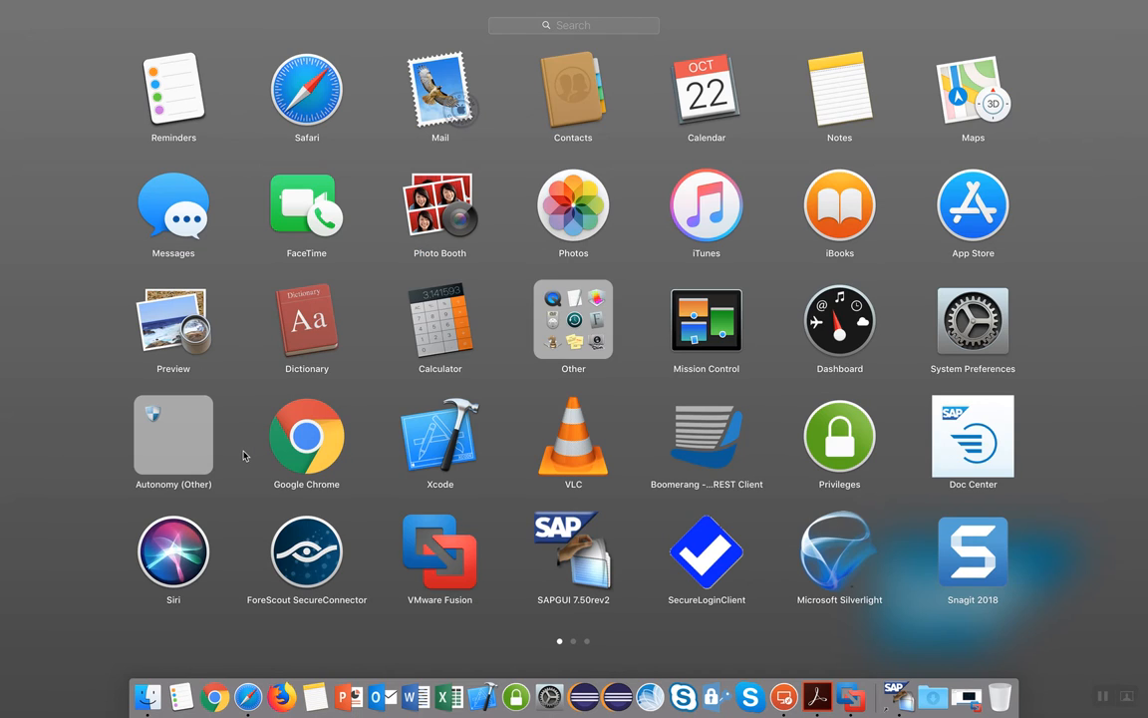
Launch Terminal and open the Mac's /etc/hosts in vi.
{"action": "type", "text": "ter"}
{"action": "key", "text": "Return"}
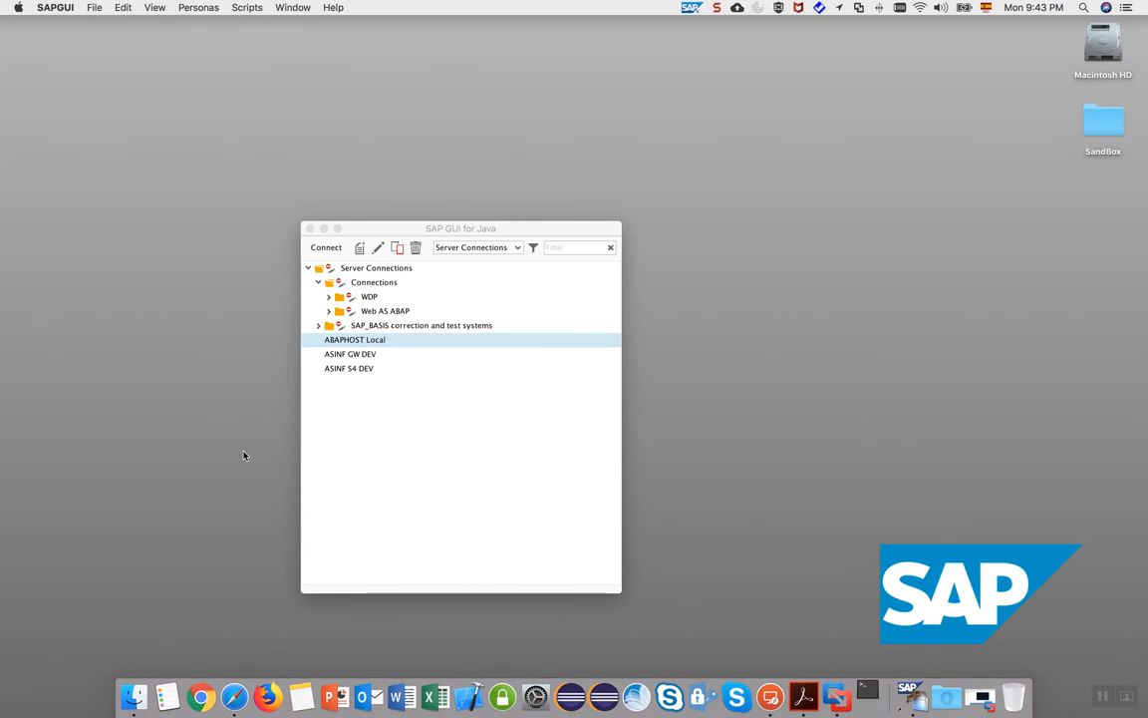
{"action": "type", "text": "cd"}
{"action": "key", "text": "BackSpace"}
{"action": "key", "text": "BackSpace"}
{"action": "type", "text": "vi /etc/"}
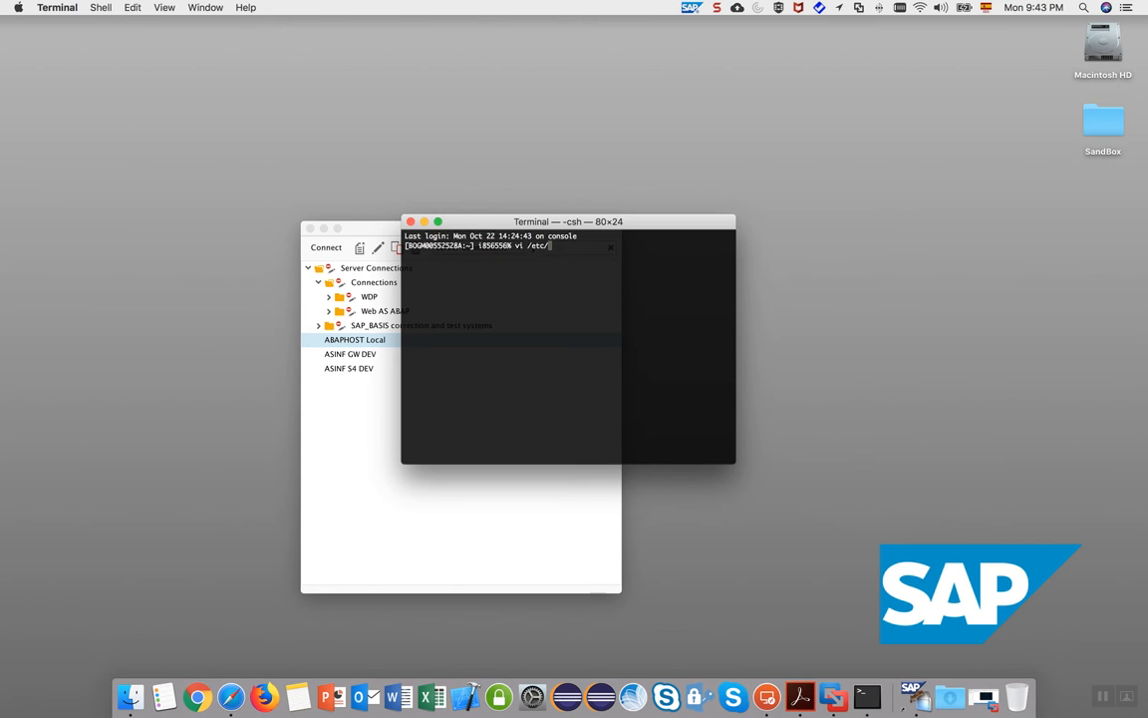
{"action": "type", "text": "hosts"}
{"action": "key", "text": "Return"}
Start editing the abaphost line past the swap warning, trimming 10.171.48.161 to 10.171.48.16.
{"action": "key", "text": "Down"}
{"action": "key", "text": "Down"}
{"action": "key", "text": "Down"}
{"action": "key", "text": "Down"}
{"action": "key", "text": "Down"}
{"action": "key", "text": "Down"}
{"action": "key", "text": "Down"}
{"action": "key", "text": "Down"}
{"action": "key", "text": "Down"}
{"action": "key", "text": "Down"}
{"action": "key", "text": "Down"}
{"action": "key", "text": "Right"}
{"action": "key", "text": "Right"}
{"action": "key", "text": "Right"}
{"action": "key", "text": "Right"}
{"action": "key", "text": "Right"}
{"action": "key", "text": "Right"}
{"action": "key", "text": "Right"}
{"action": "key", "text": "Right"}
{"action": "key", "text": "Right"}
{"action": "key", "text": "Right"}
{"action": "key", "text": "Right"}
{"action": "key", "text": "Right"}
{"action": "key", "text": "Right"}
{"action": "key", "text": "i"}
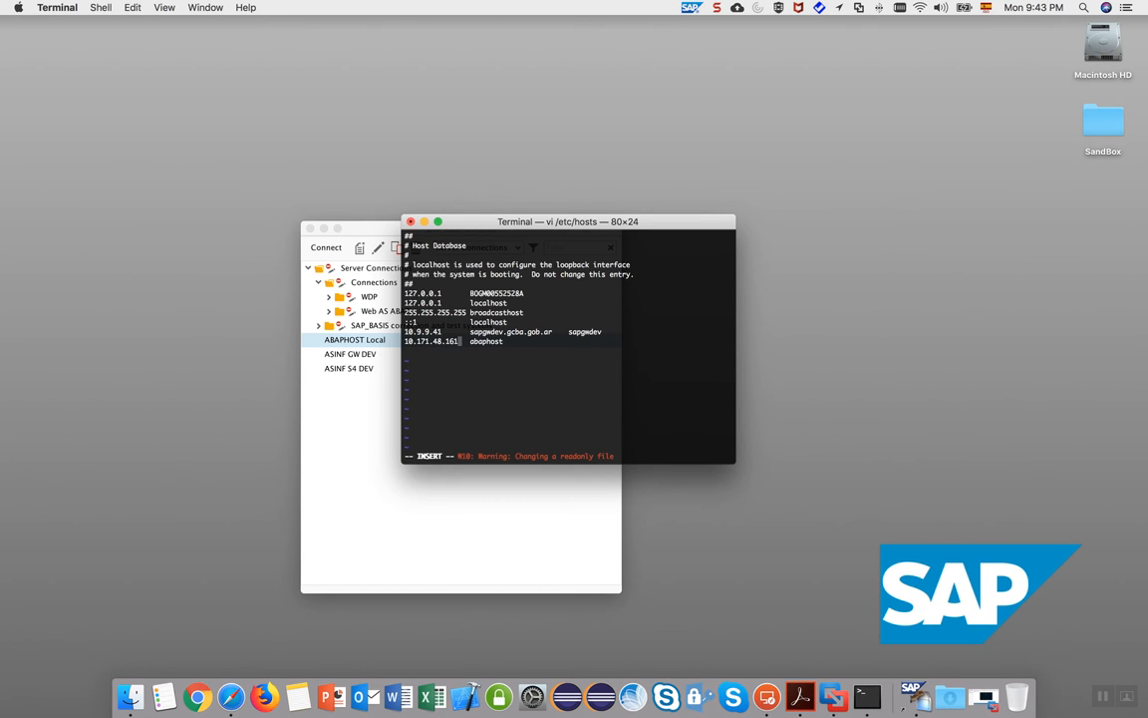
{"action": "key", "text": "BackSpace"}
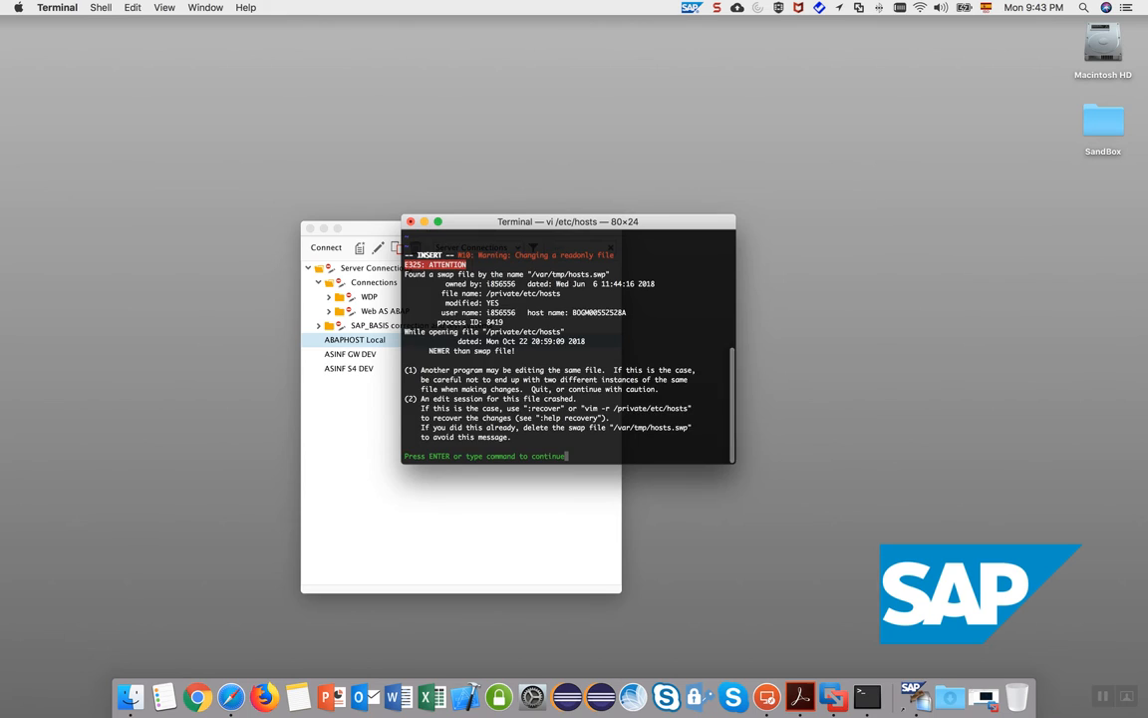
{"action": "key", "text": "Return"}
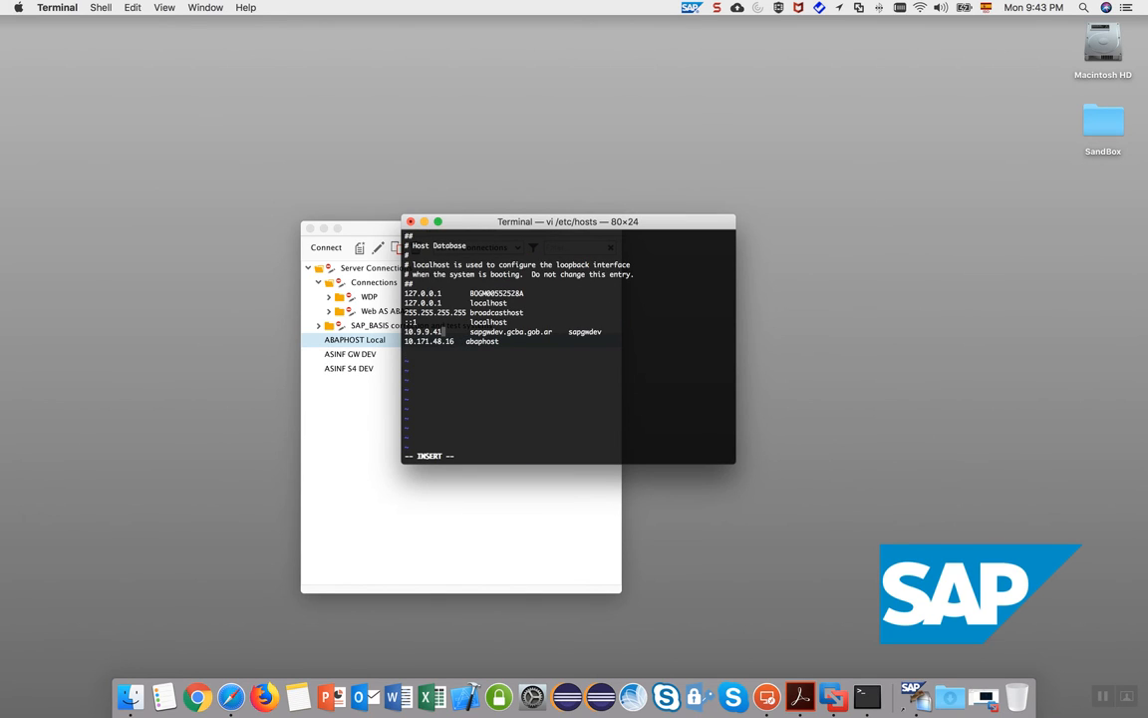
{"action": "key", "text": "BackSpace"}
{"action": "key", "text": "BackSpace"}
{"action": "key", "text": "BackSpace"}
{"action": "key", "text": "BackSpace"}
{"action": "key", "text": "BackSpace"}
{"action": "key", "text": "BackSpace"}
{"action": "key", "text": "BackSpace"}
{"action": "key", "text": "BackSpace"}
{"action": "key", "text": "BackSpace"}
{"action": "key", "text": "BackSpace"}
{"action": "key", "text": "BackSpace"}
{"action": "key", "text": "BackSpace"}
{"action": "right_click", "coordinate": [406, 343]}
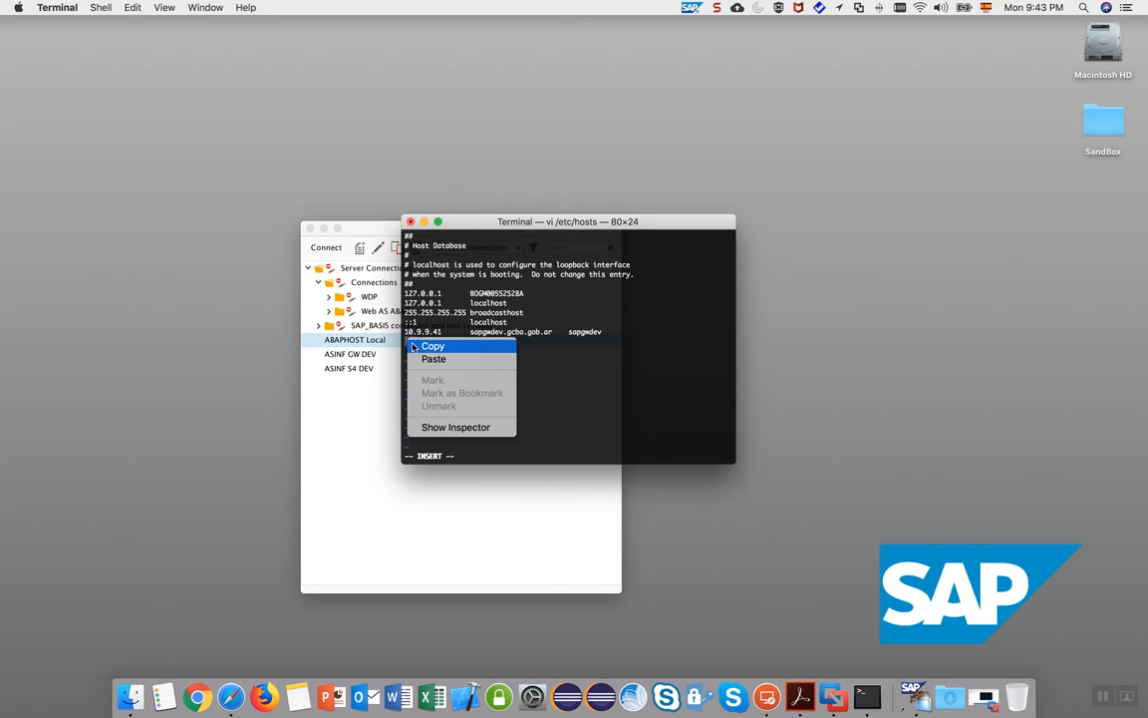
Paste the copied text onto the hosts file's abaphost line and delete the empty line above it.
{"action": "left_click", "coordinate": [433, 359]}
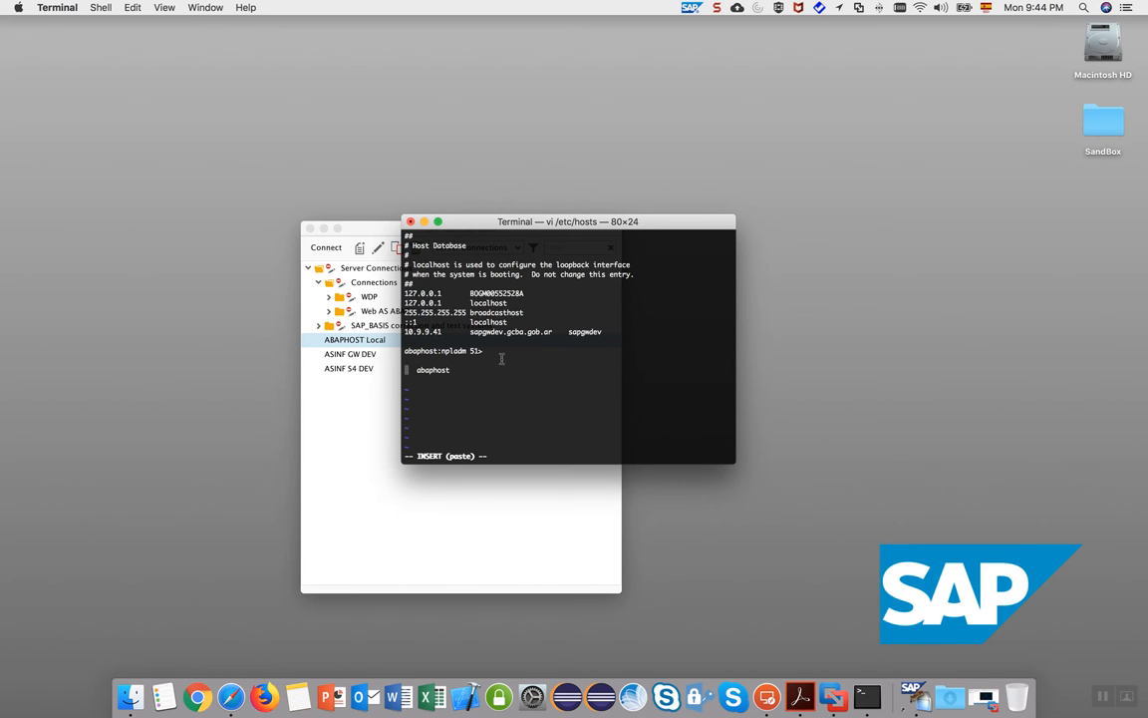
{"action": "key", "text": "BackSpace"}
{"action": "key", "text": "BackSpace"}
{"action": "key", "text": "BackSpace"}
{"action": "key", "text": "BackSpace"}
{"action": "key", "text": "BackSpace"}
{"action": "key", "text": "BackSpace"}
{"action": "key", "text": "BackSpace"}
{"action": "key", "text": "BackSpace"}
{"action": "key", "text": "BackSpace"}
{"action": "key", "text": "BackSpace"}
{"action": "key", "text": "BackSpace"}
{"action": "key", "text": "BackSpace"}
{"action": "key", "text": "BackSpace"}
{"action": "key", "text": "BackSpace"}
{"action": "key", "text": "BackSpace"}
{"action": "key", "text": "BackSpace"}
{"action": "key", "text": "BackSpace"}
{"action": "key", "text": "BackSpace"}
{"action": "key", "text": "BackSpace"}
{"action": "key", "text": "BackSpace"}
{"action": "key", "text": "BackSpace"}
{"action": "key", "text": "ctrl+Right"}
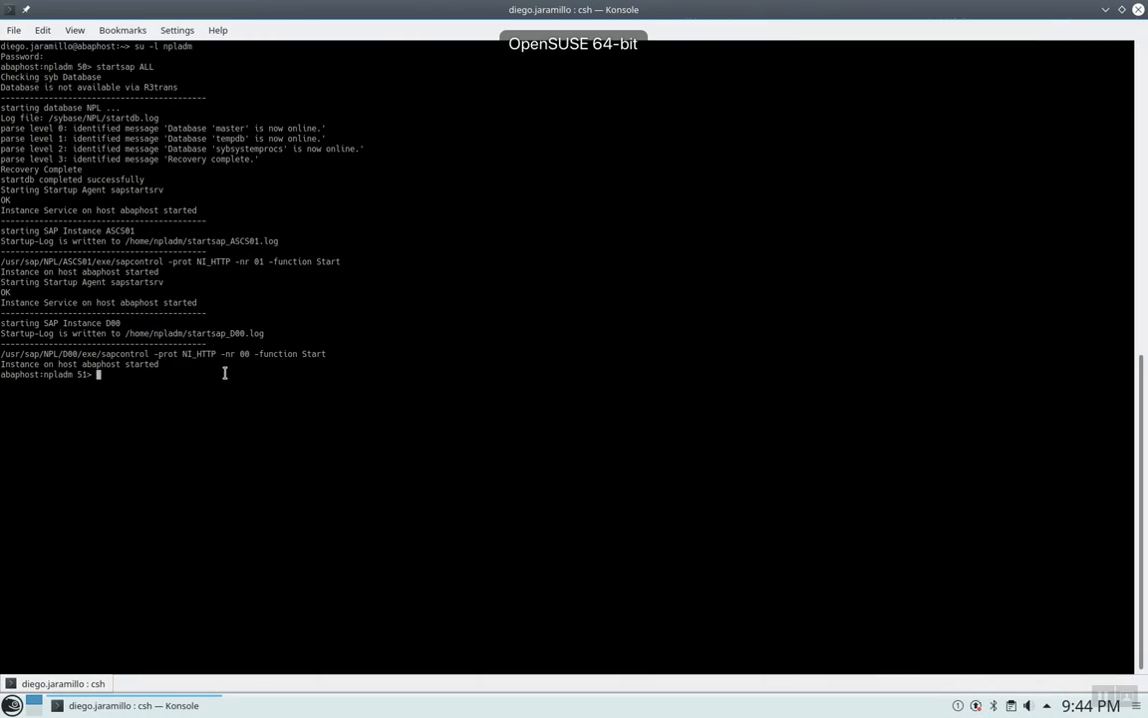
Run ifconfig in Konsole and select the VM's eth0 address 172.20.3.68.
{"action": "type", "text": "ifconfig"}
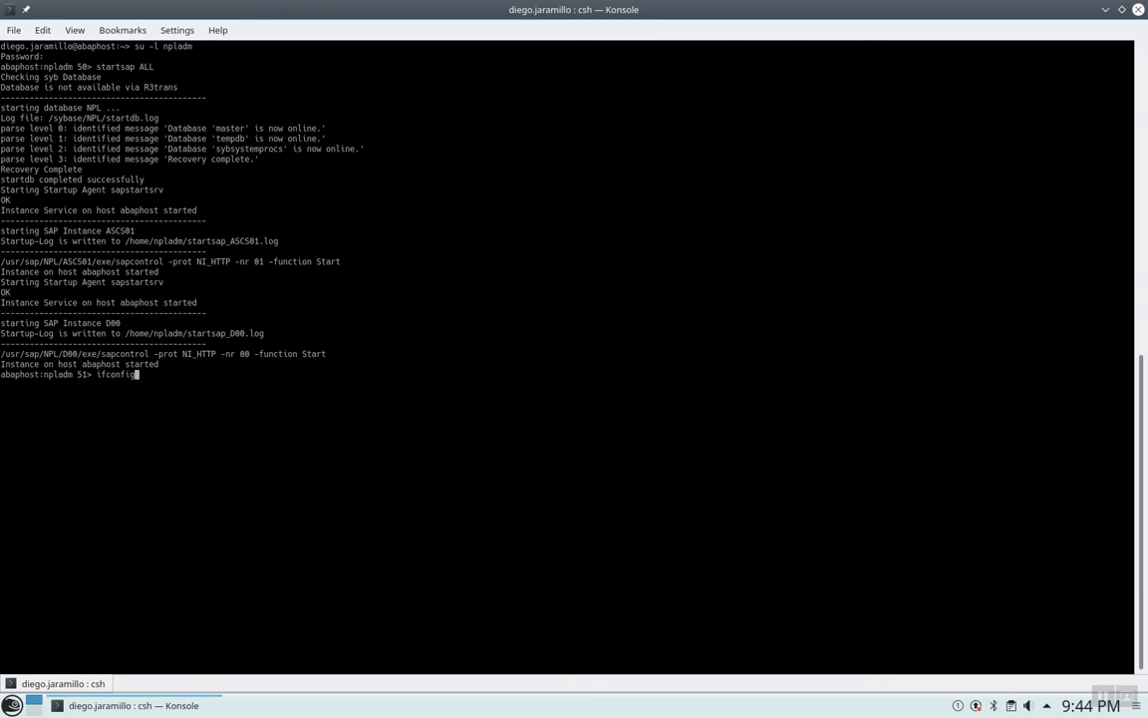
{"action": "key", "text": "Return"}
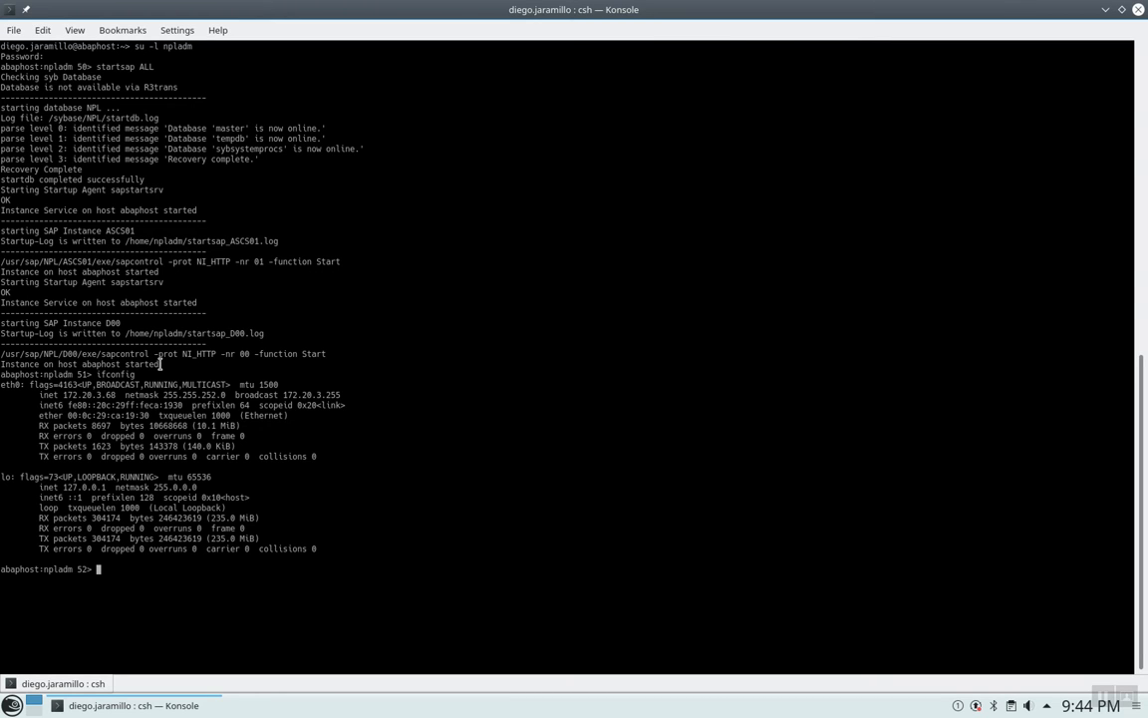
{"action": "left_click_drag", "start_coordinate": [117, 395], "coordinate": [62, 388]}
Start typing the VM address (172.) at the front of the abaphost line, checking the IP in Konsole.
{"action": "key", "text": "ctrl+Left"}
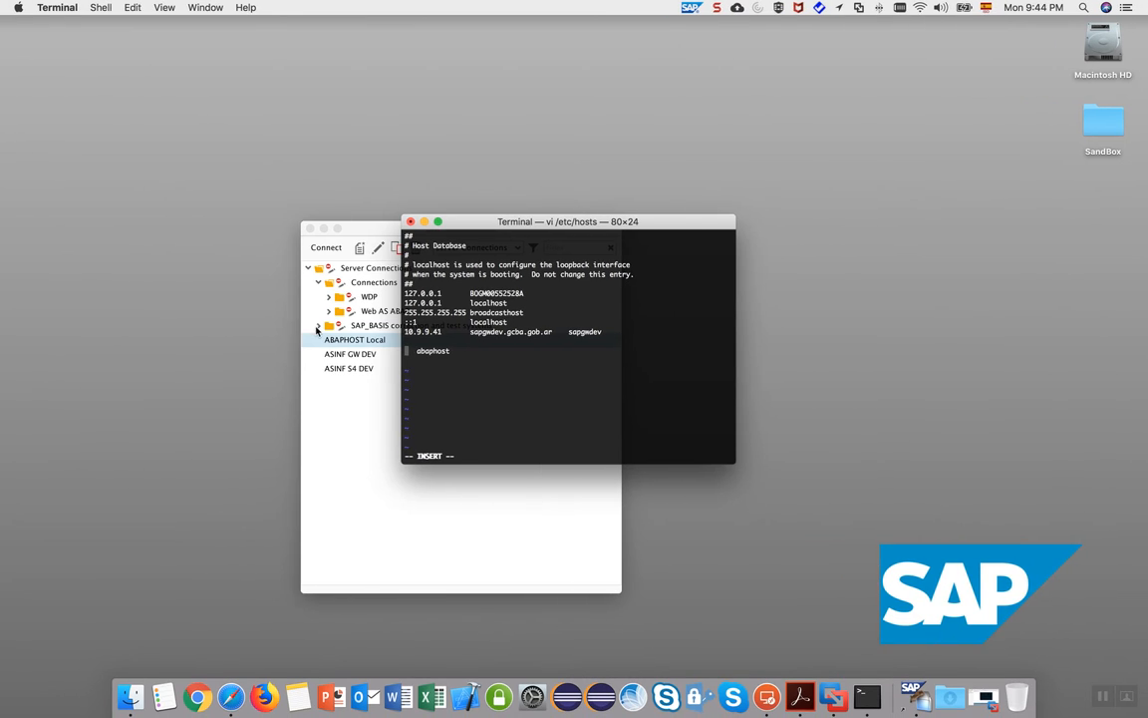
{"action": "type", "text": "172."}
{"action": "key", "text": "ctrl+Right"}
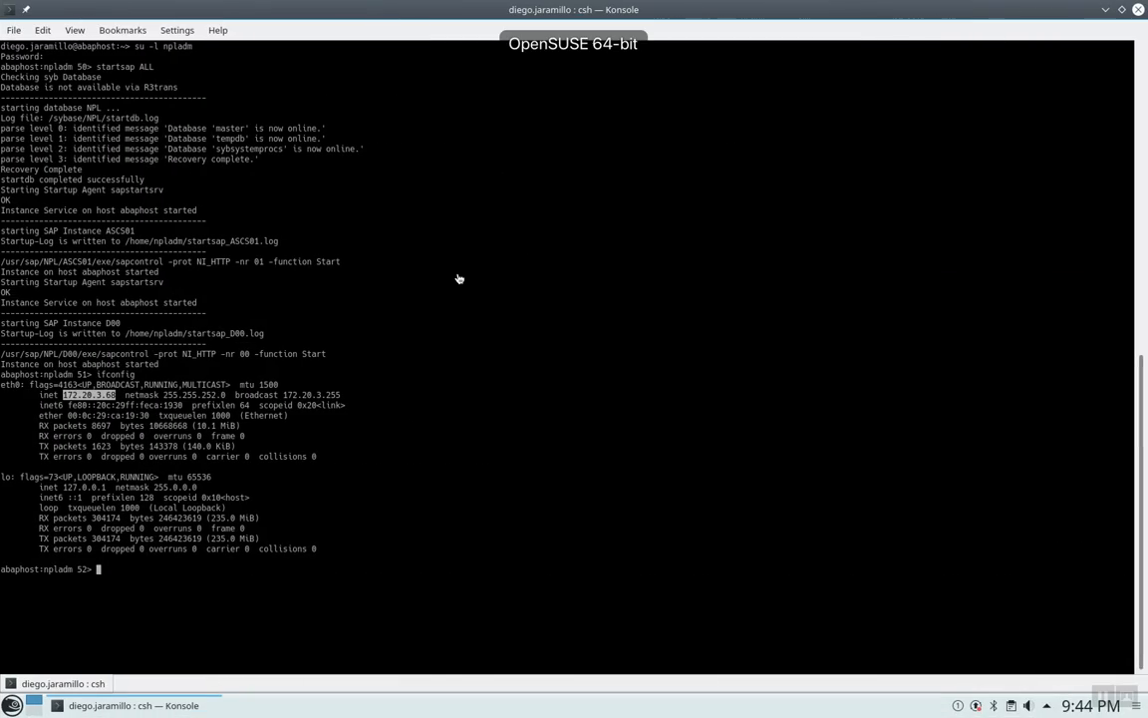
{"action": "key", "text": "ctrl+Left"}
Finish entering 172.20.3.68 on the abaphost line, rechecking the VM's IP while typing.
{"action": "type", "text": "20"}
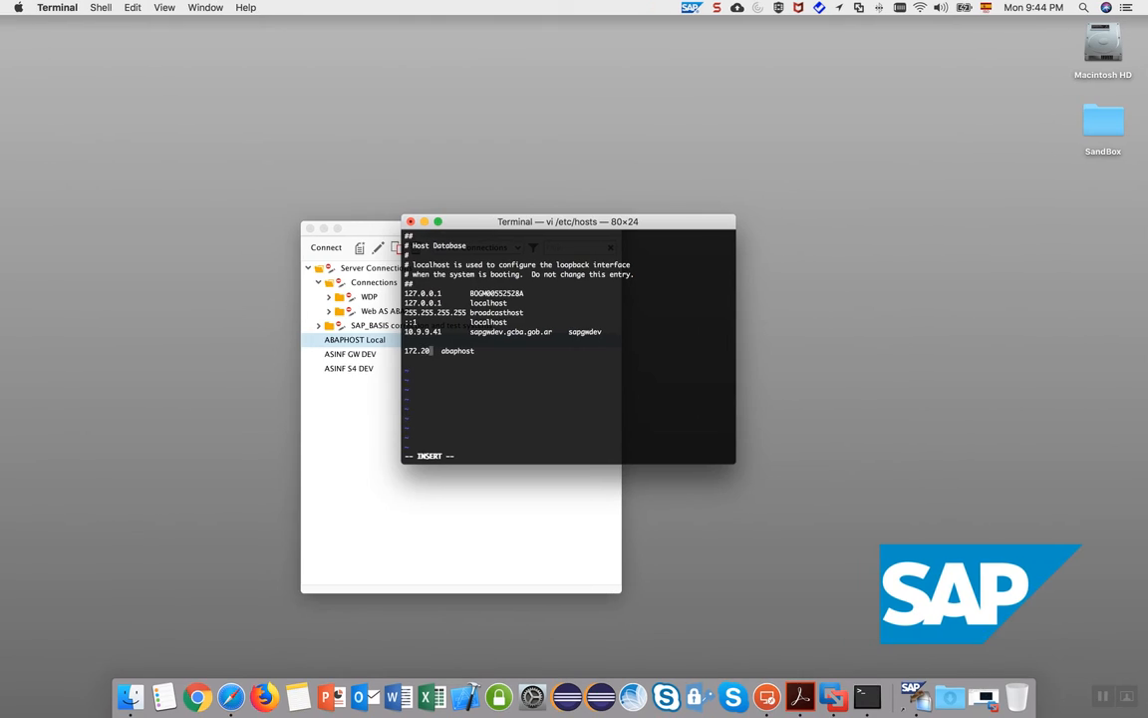
{"action": "key", "text": "ctrl+Right"}
{"action": "key", "text": "ctrl+Left"}
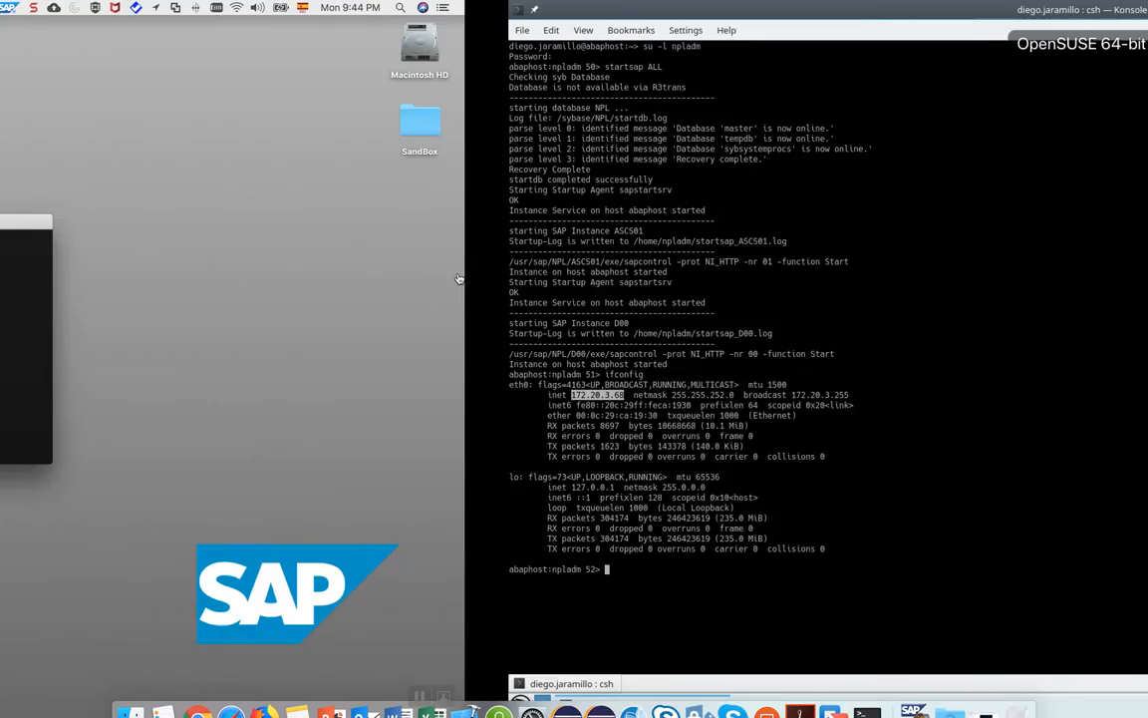
{"action": "type", "text": "3.  abaphost"}
{"action": "key", "text": "ctrl+Right"}
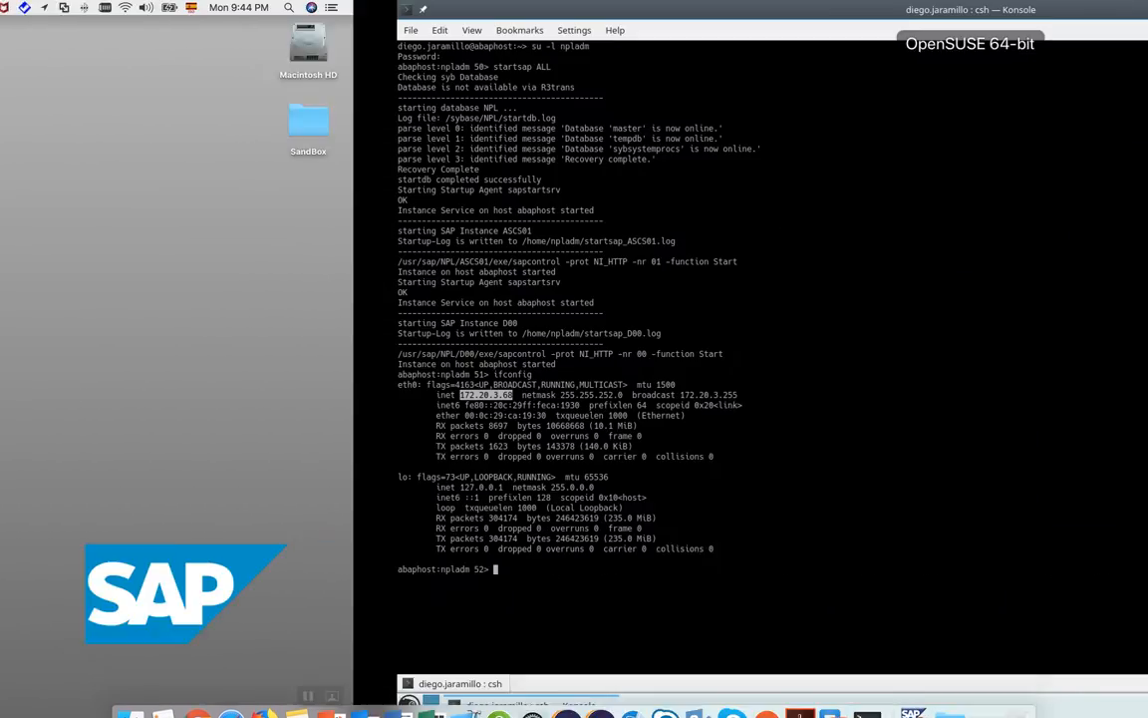
{"action": "key", "text": "ctrl+Left"}
{"action": "type", "text": "68"}
Attempt :wq on the read-only hosts file, then quit vi with :q! and recall the command.
{"action": "key", "text": "Escape"}
{"action": "type", "text": ":wq"}
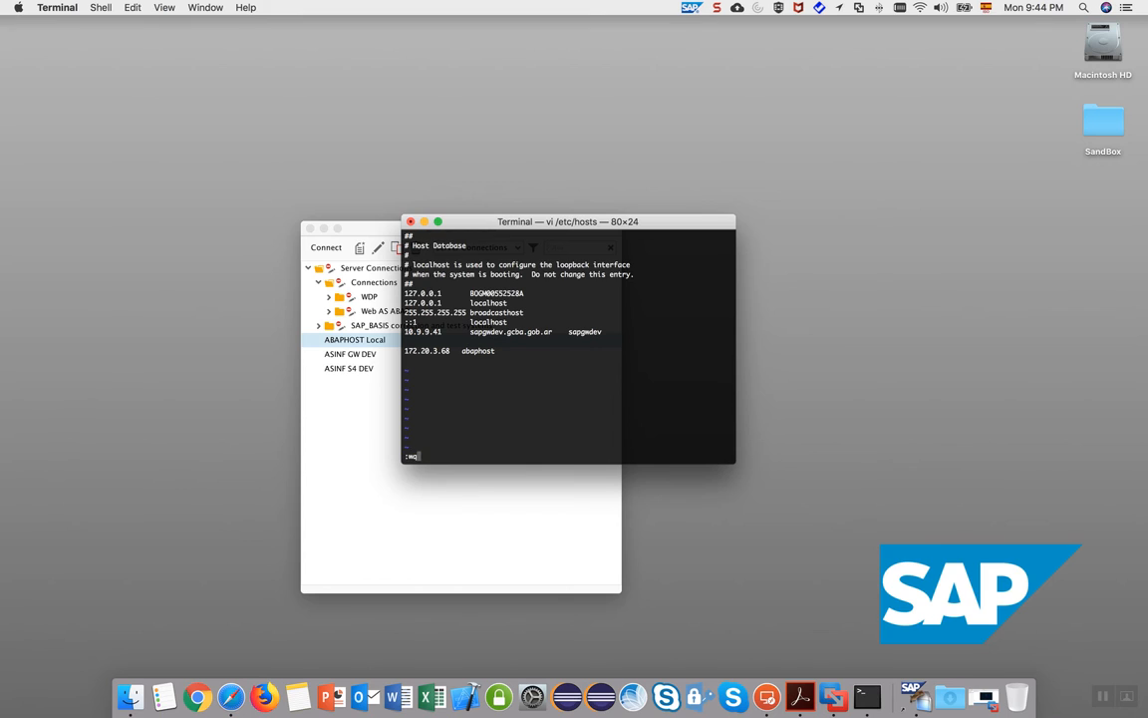
{"action": "key", "text": "Return"}
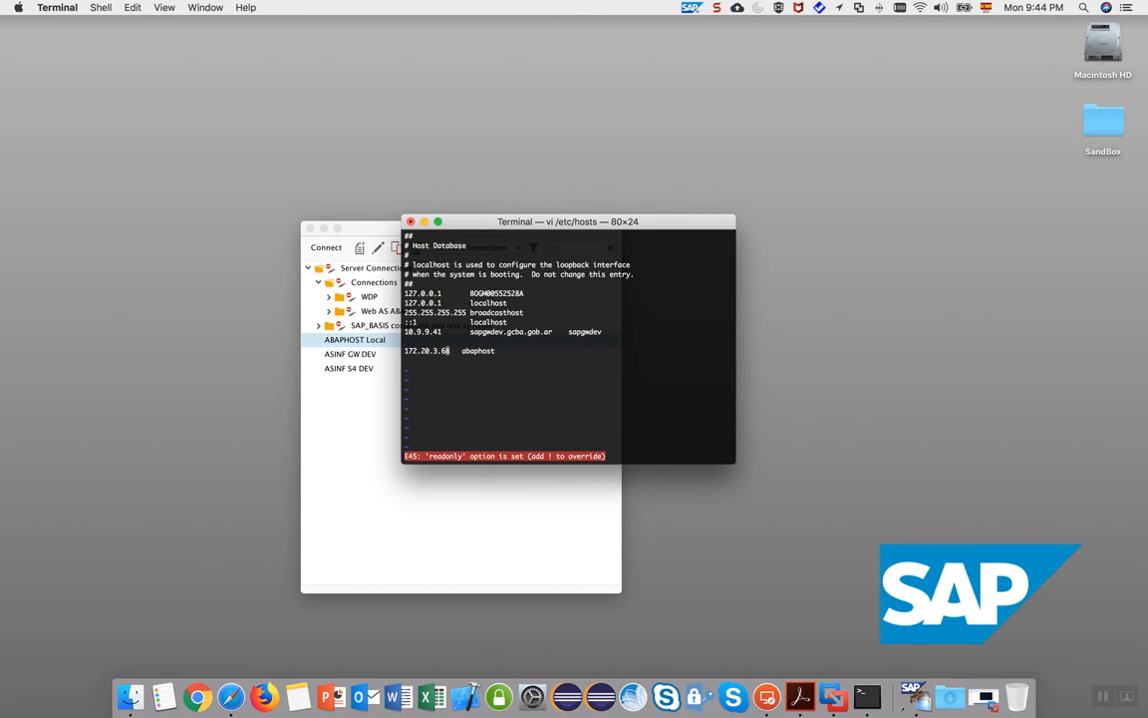
{"action": "type", "text": ":q"}
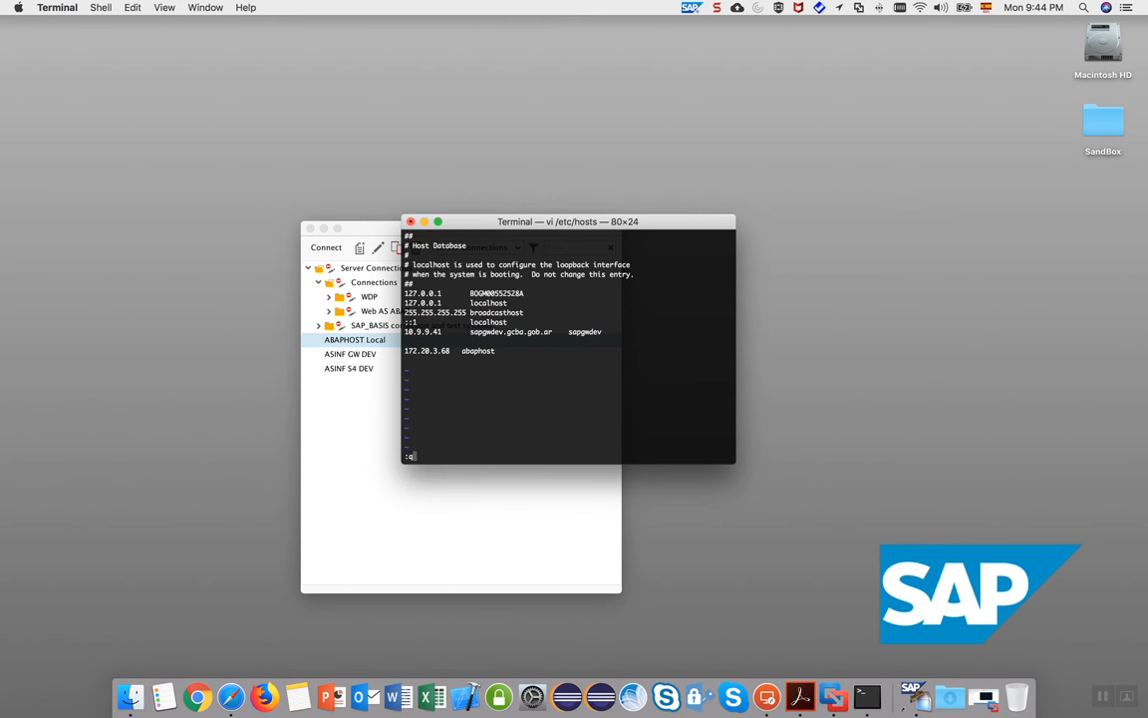
{"action": "key", "text": "Return"}
{"action": "type", "text": ":q!"}
{"action": "key", "text": "Return"}
{"action": "key", "text": "Up"}
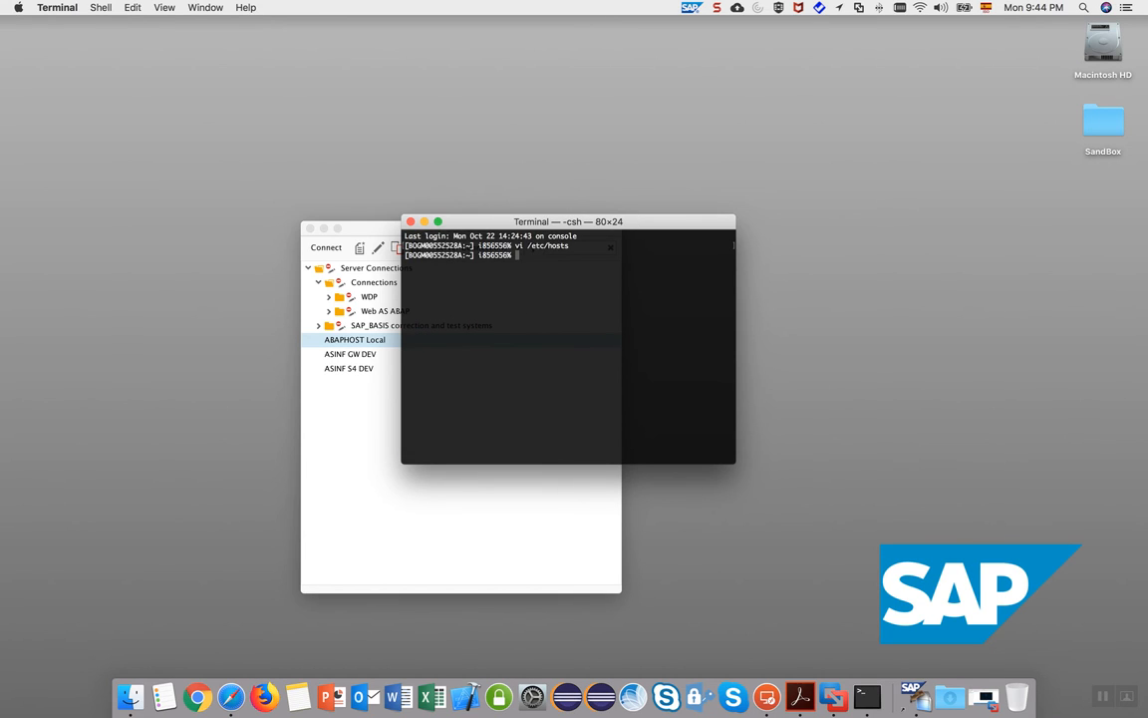
Reopen the hosts file with sudo after requesting admin rights in Privileges and entering the password.
{"action": "key", "text": "Left"}
{"action": "key", "text": "Left"}
{"action": "key", "text": "Left"}
{"action": "key", "text": "Left"}
{"action": "key", "text": "Left"}
{"action": "key", "text": "Left"}
{"action": "key", "text": "Left"}
{"action": "key", "text": "Left"}
{"action": "key", "text": "Left"}
{"action": "key", "text": "Left"}
{"action": "key", "text": "Left"}
{"action": "key", "text": "Left"}
{"action": "key", "text": "Left"}
{"action": "type", "text": "sudo"}
{"action": "left_click", "coordinate": [498, 696]}
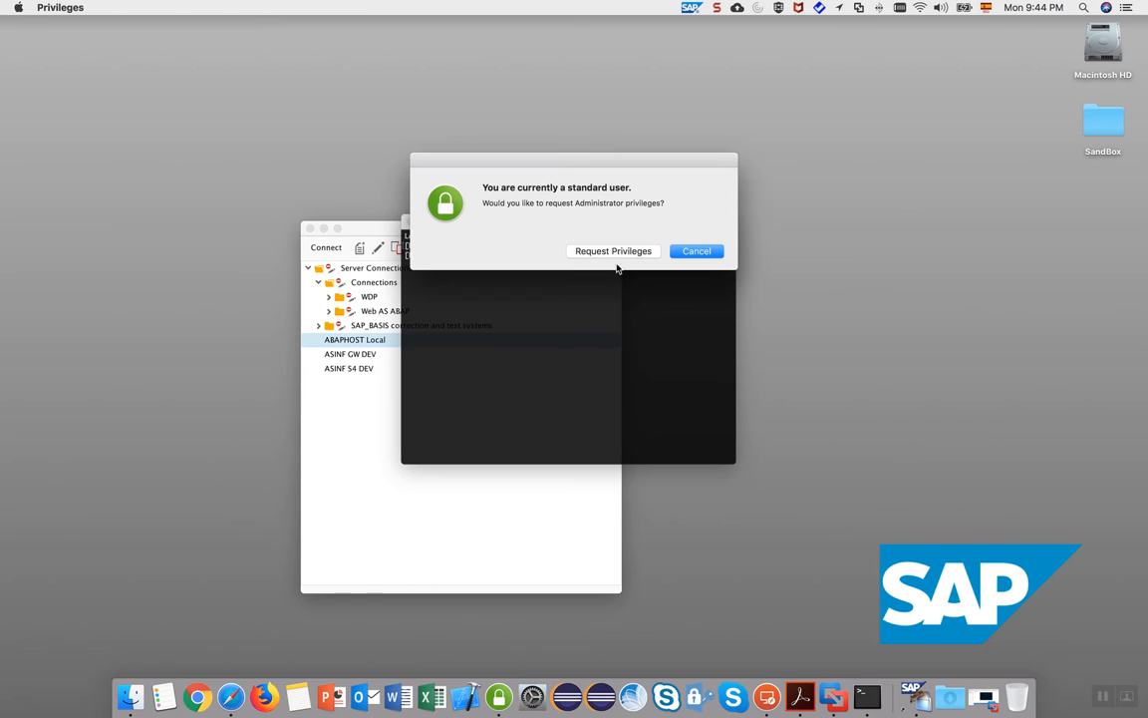
{"action": "left_click", "coordinate": [624, 252]}
{"action": "key", "text": "Return"}
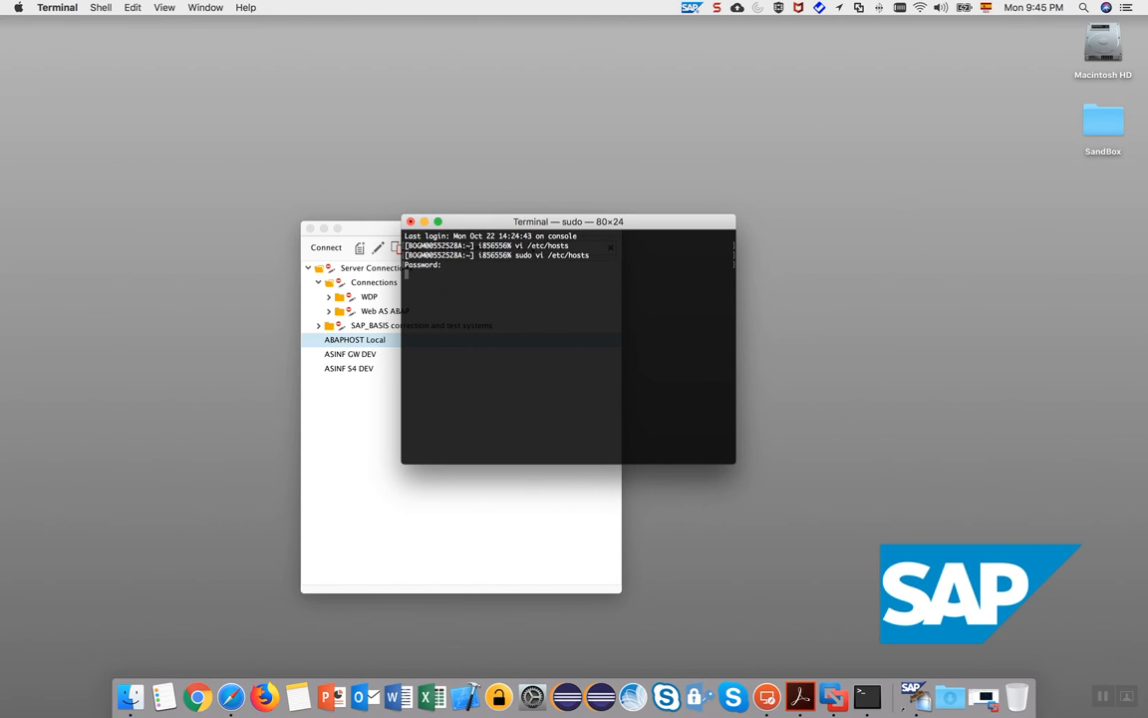
{"action": "key", "text": "Return"}
{"action": "key", "text": "Down"}
{"action": "key", "text": "Down"}
{"action": "key", "text": "Down"}
{"action": "key", "text": "Down"}
{"action": "key", "text": "Down"}
{"action": "key", "text": "Down"}
{"action": "key", "text": "Down"}
{"action": "key", "text": "Down"}
{"action": "key", "text": "Down"}
{"action": "key", "text": "Down"}
{"action": "key", "text": "Down"}
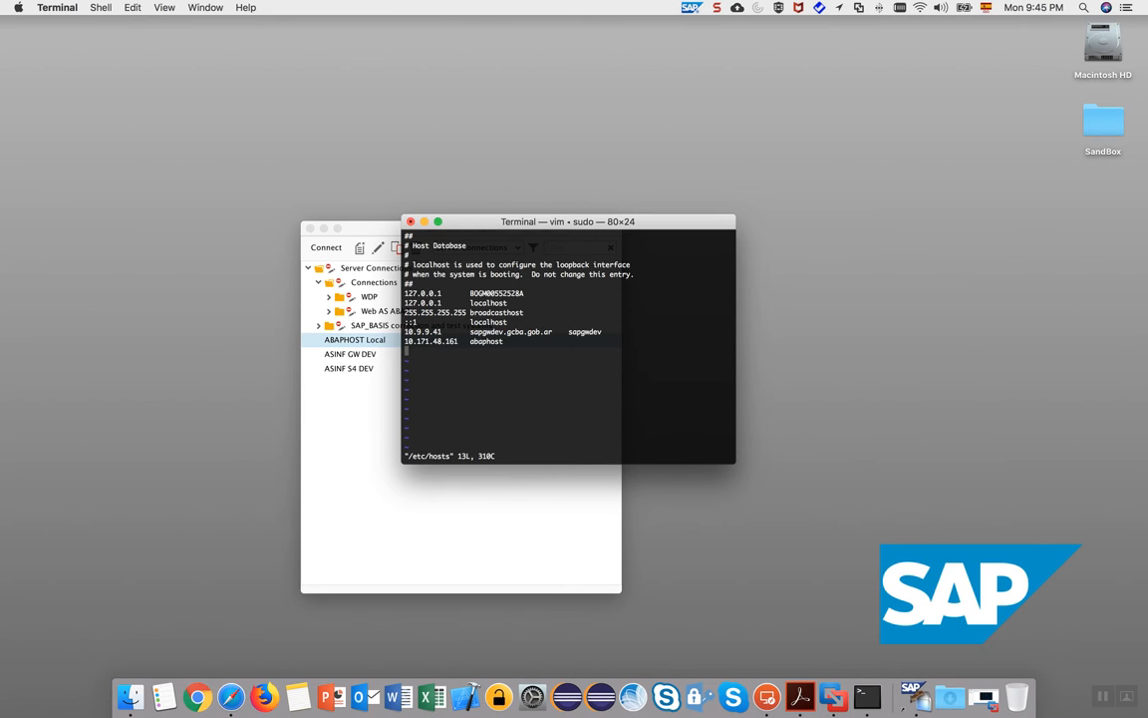
Replace 10.171.48.161 with 172.20.3.68 on the abaphost line and save the hosts file with :wq.
{"action": "key", "text": "i"}
{"action": "key", "text": "Right"}
{"action": "key", "text": "Right"}
{"action": "key", "text": "Right"}
{"action": "key", "text": "Right"}
{"action": "key", "text": "Right"}
{"action": "key", "text": "Right"}
{"action": "key", "text": "Right"}
{"action": "key", "text": "Right"}
{"action": "key", "text": "Right"}
{"action": "key", "text": "Right"}
{"action": "key", "text": "Right"}
{"action": "key", "text": "Right"}
{"action": "key", "text": "Right"}
{"action": "key", "text": "BackSpace"}
{"action": "key", "text": "BackSpace"}
{"action": "key", "text": "BackSpace"}
{"action": "key", "text": "BackSpace"}
{"action": "key", "text": "BackSpace"}
{"action": "key", "text": "BackSpace"}
{"action": "key", "text": "BackSpace"}
{"action": "key", "text": "BackSpace"}
{"action": "key", "text": "BackSpace"}
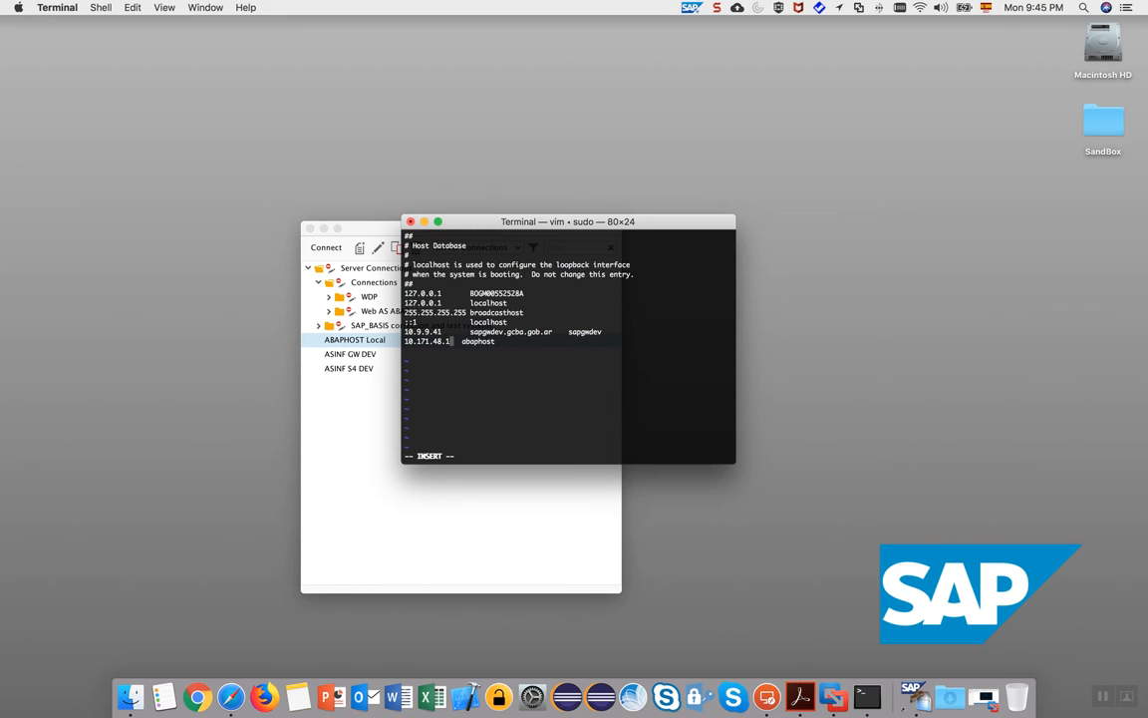
{"action": "key", "text": "BackSpace"}
{"action": "key", "text": "BackSpace"}
{"action": "key", "text": "BackSpace"}
{"action": "key", "text": "BackSpace"}
{"action": "right_click", "coordinate": [419, 339]}
{"action": "left_click", "coordinate": [439, 359]}
{"action": "key", "text": "Escape"}
{"action": "type", "text": ":wq"}
{"action": "key", "text": "Return"}
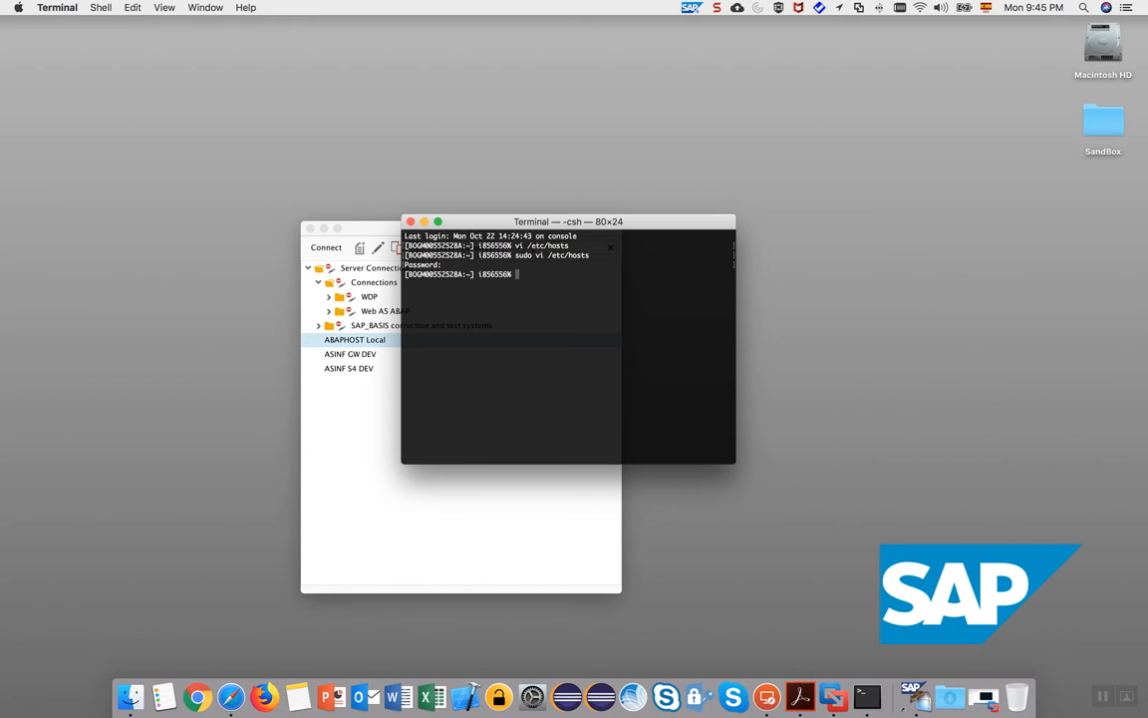
{"action": "left_click", "coordinate": [372, 415]}
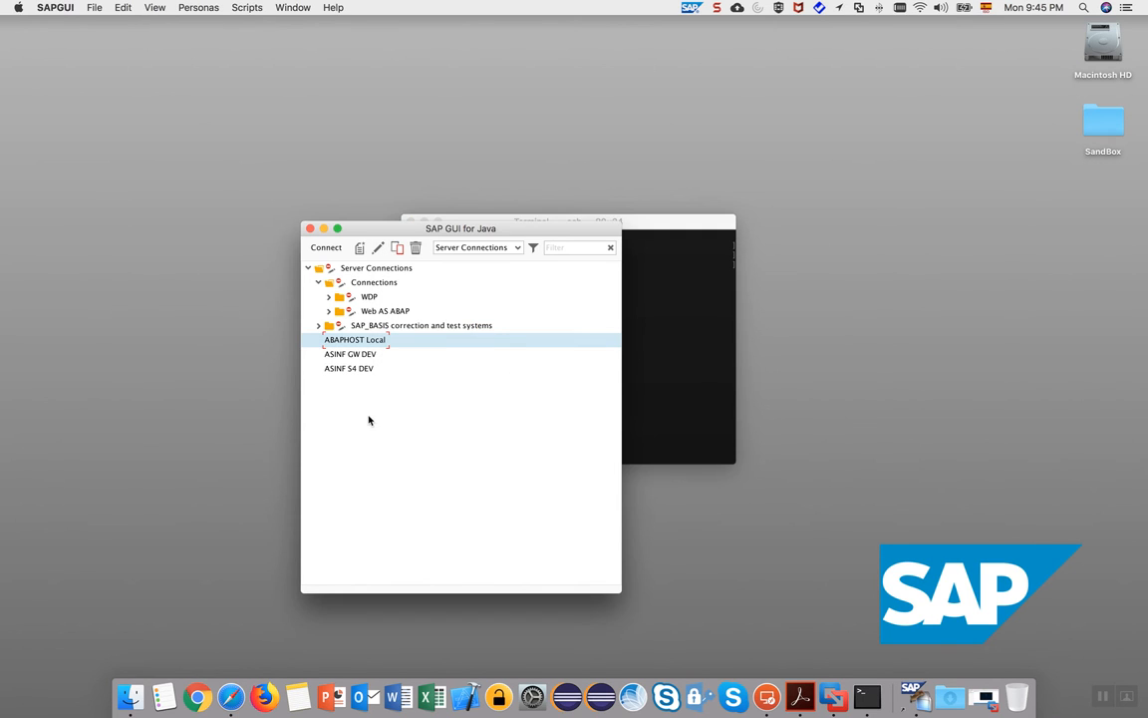
{"action": "double_click", "coordinate": [371, 342]}
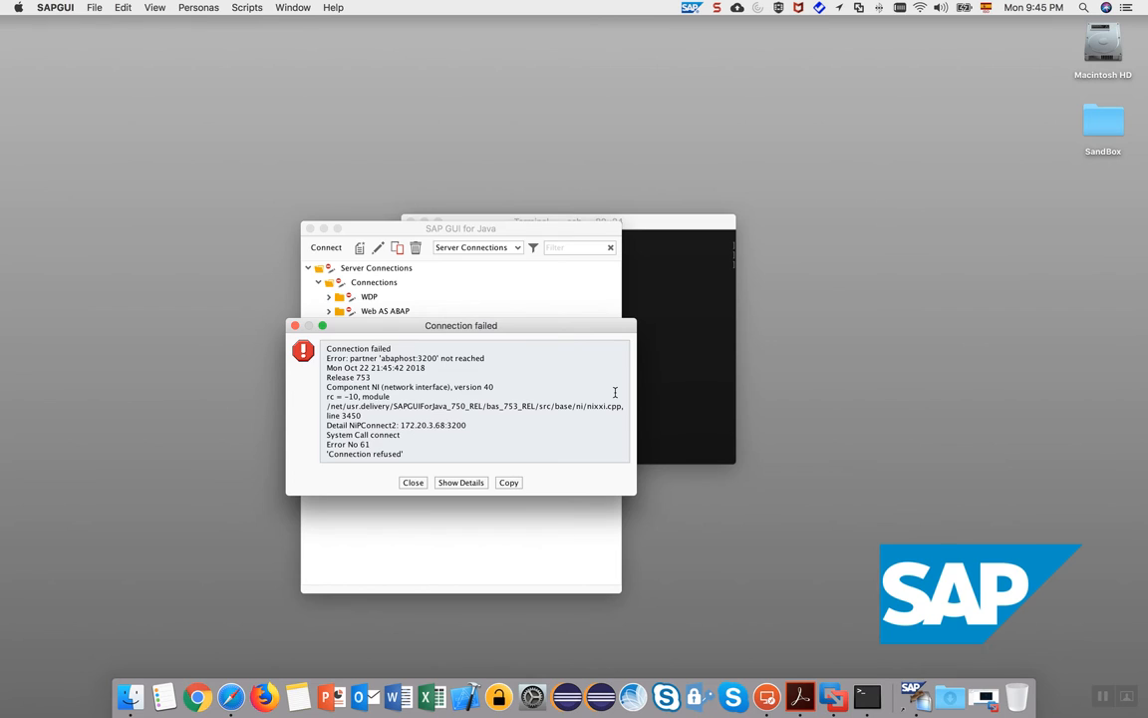
{"action": "left_click", "coordinate": [414, 483]}
{"action": "left_click", "coordinate": [712, 383]}
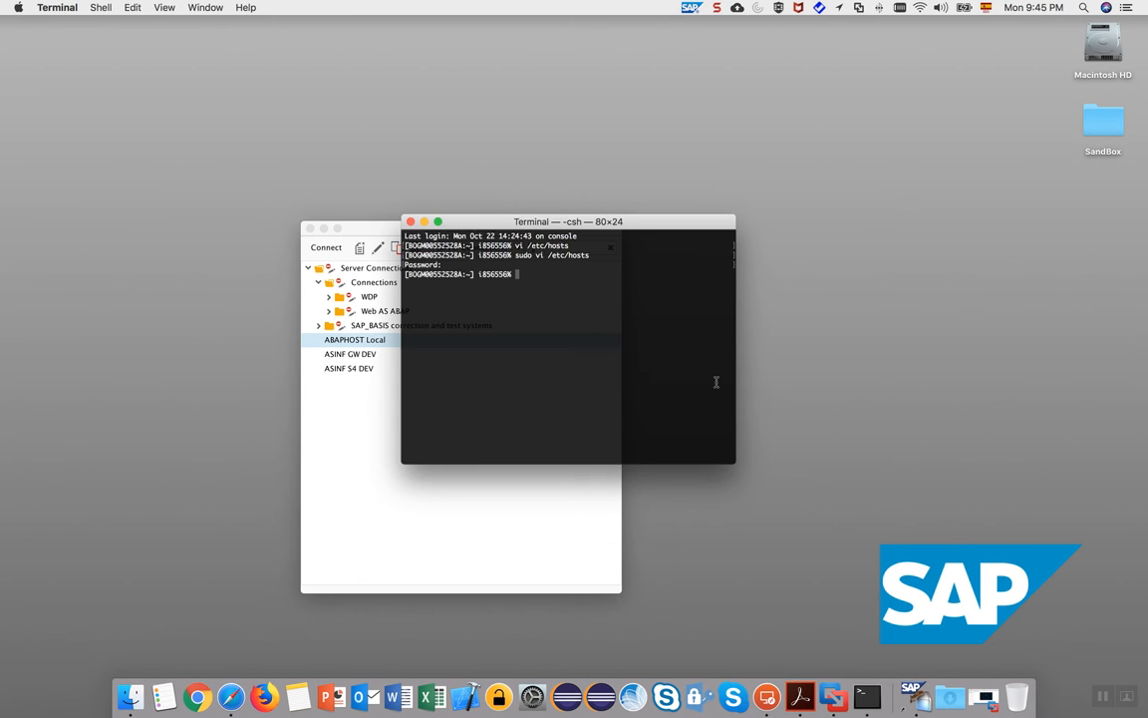
Ping abaphost to confirm it answers at 172.20.3.68 with 0% loss, then clear the screen.
{"action": "type", "text": "ping abaphost"}
{"action": "key", "text": "Return"}
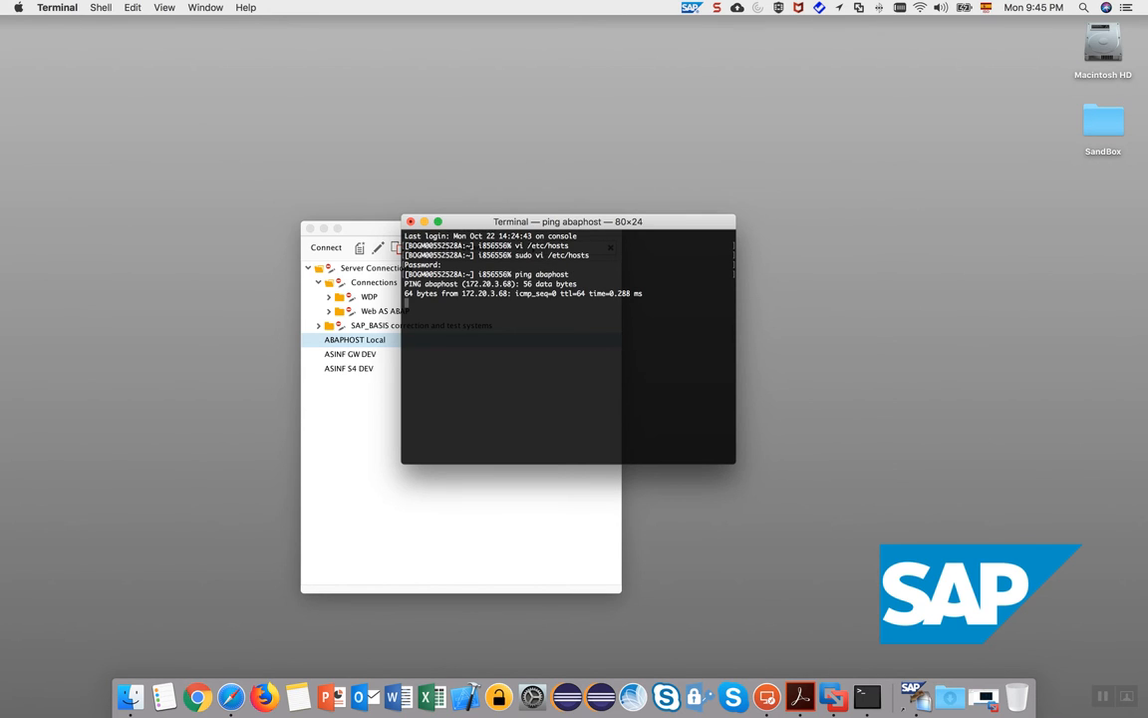
{"action": "key", "text": "ctrl+c"}
{"action": "key", "text": "BackSpace"}
{"action": "key", "text": "ctrl+c"}
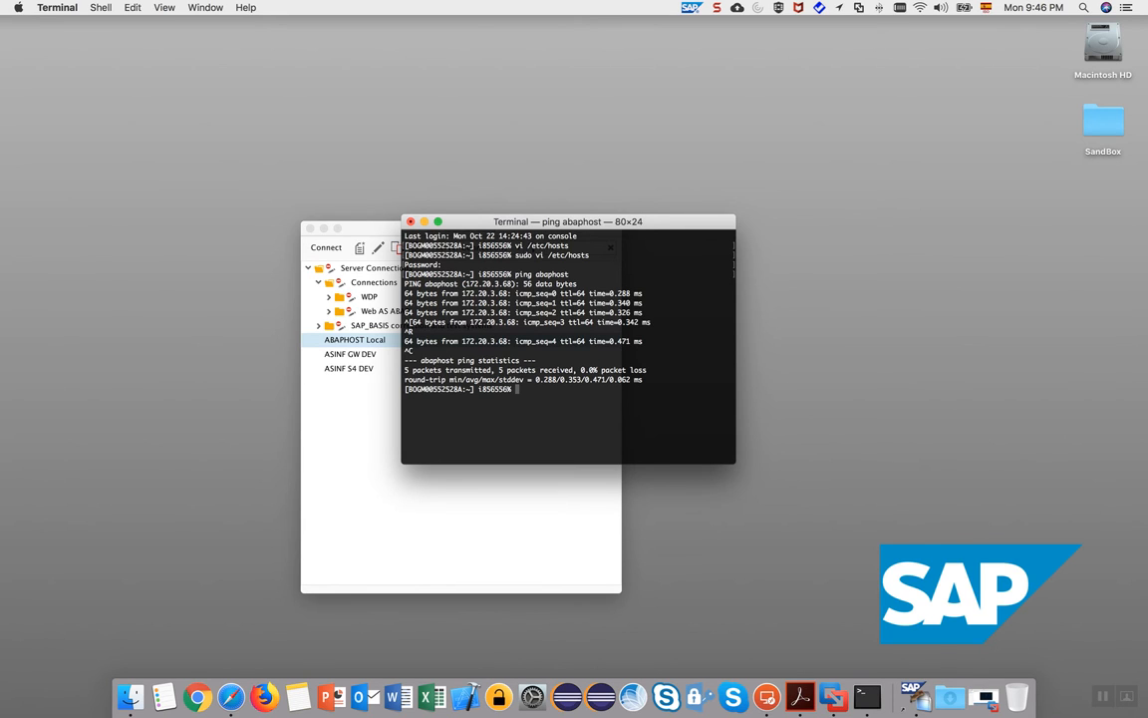
{"action": "type", "text": "clear"}
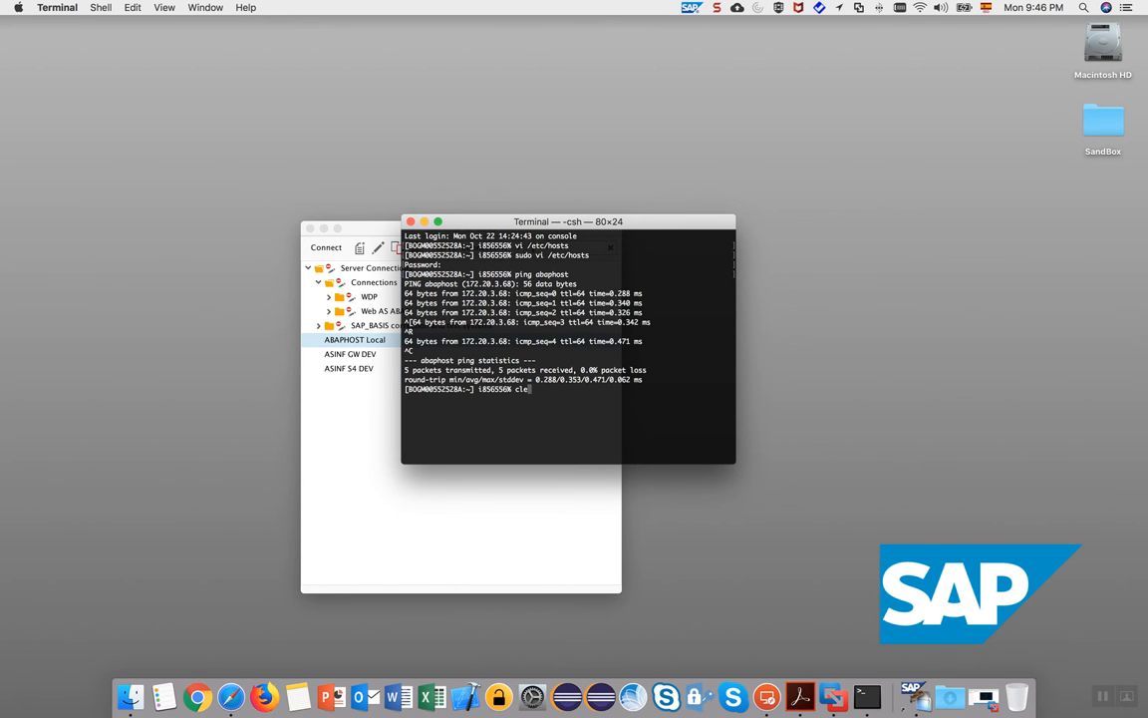
{"action": "key", "text": "Return"}
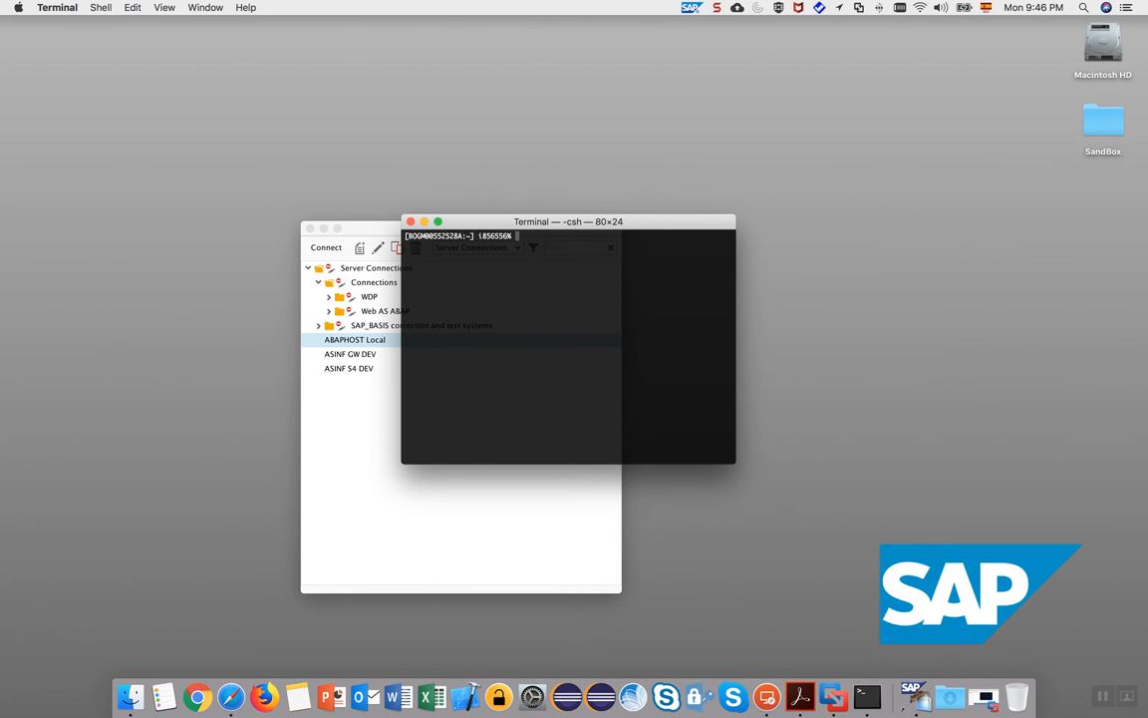
{"action": "key", "text": "ctrl+Right"}
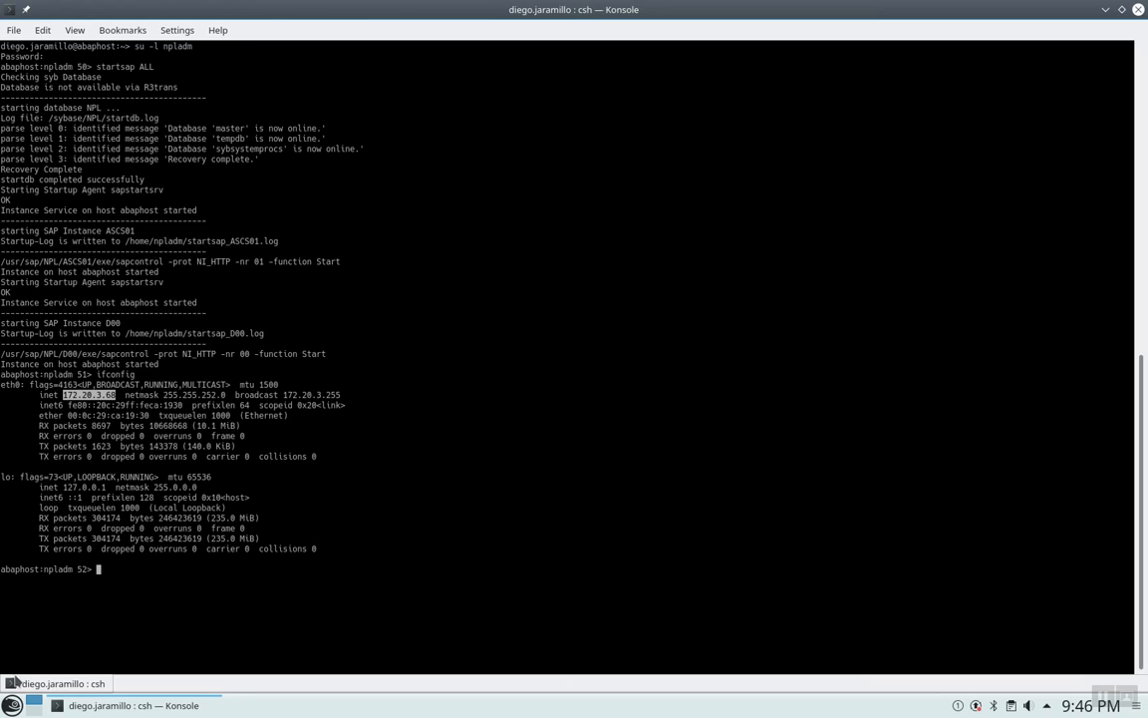
Launch Firewall Configuration by searching 'fire' in the launcher and authenticating with the root password.
{"action": "left_click", "coordinate": [12, 705]}
{"action": "mouse_move", "coordinate": [190, 591]}
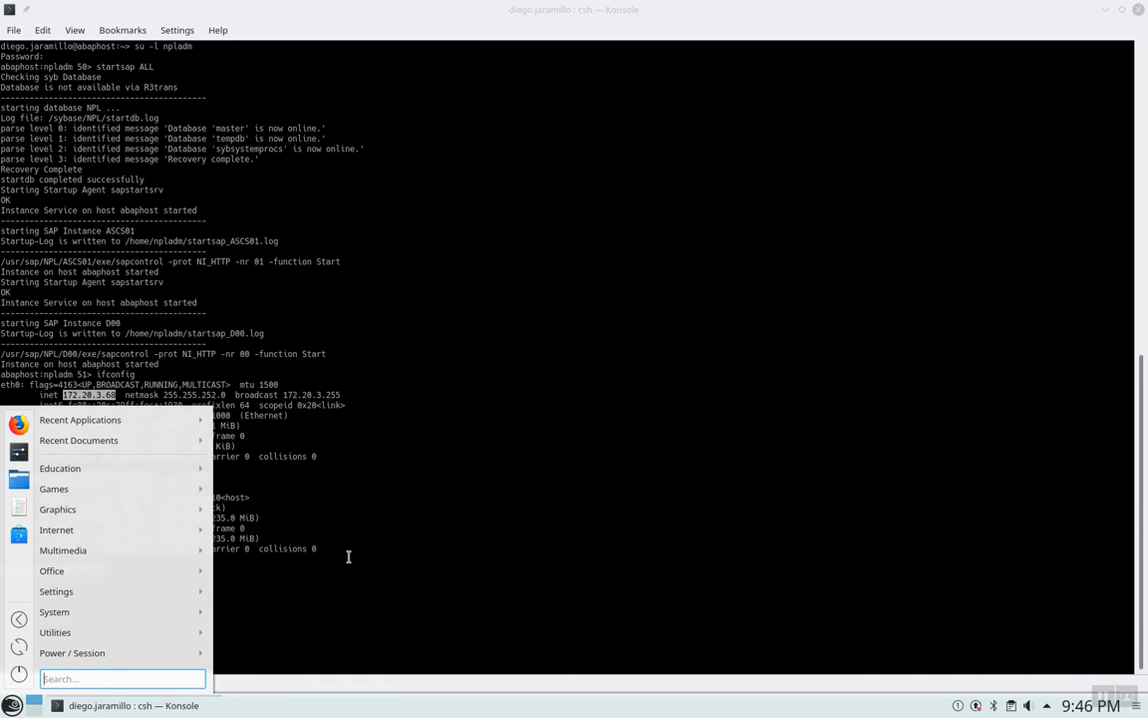
{"action": "type", "text": "fire"}
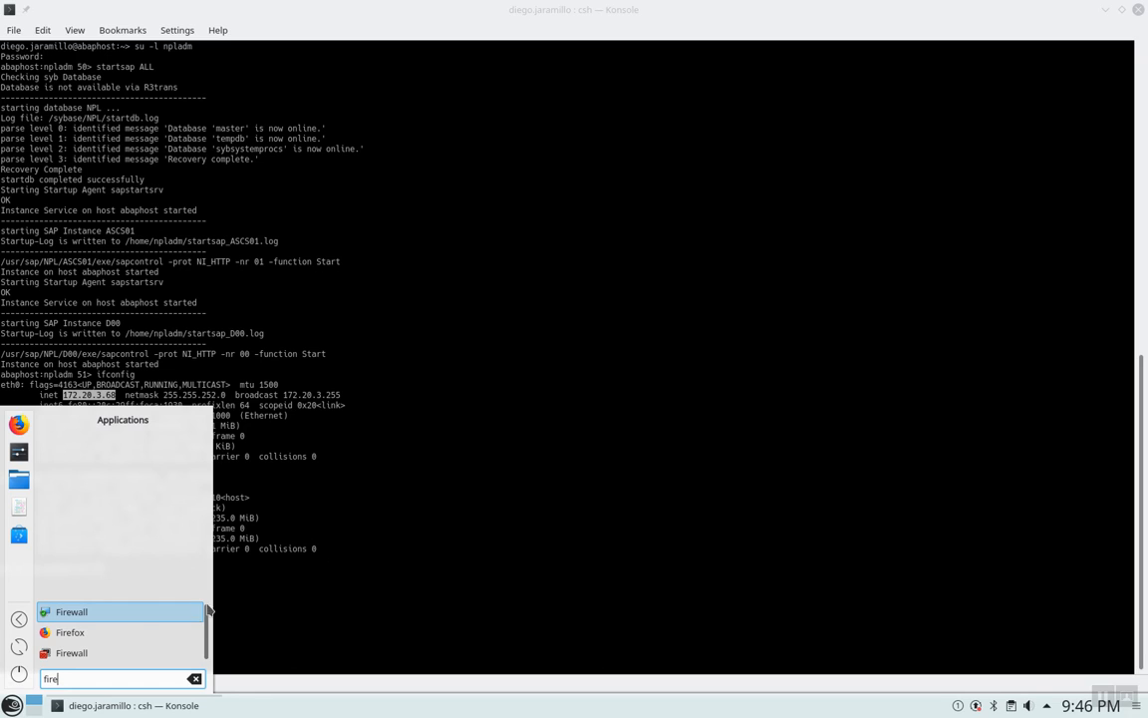
{"action": "left_click", "coordinate": [83, 654]}
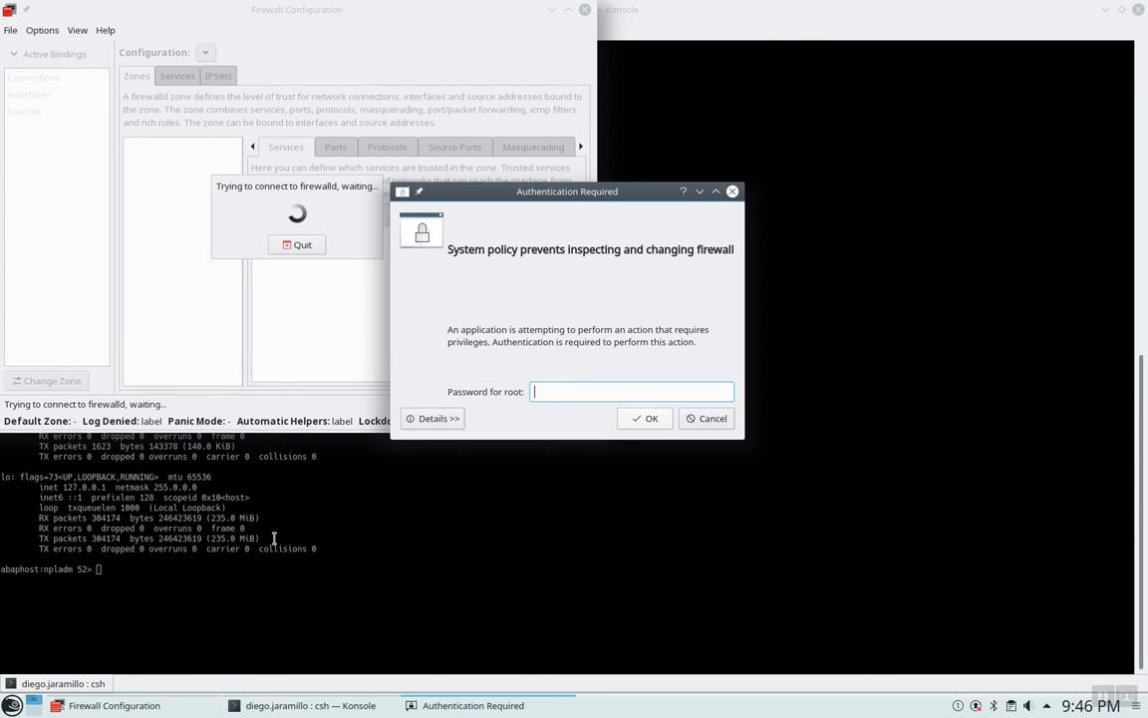
{"action": "type", "text": "•••••••"}
{"action": "key", "text": "Return"}
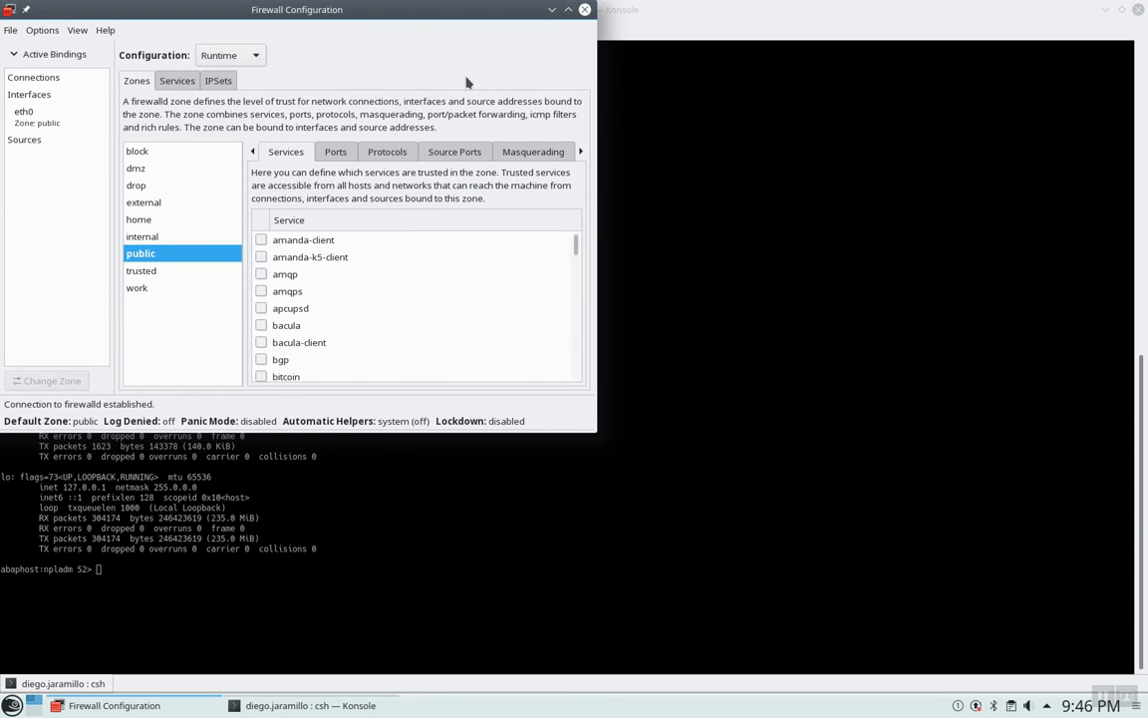
Show the public zone's Ports list and start adding a new port.
{"action": "left_click", "coordinate": [336, 150]}
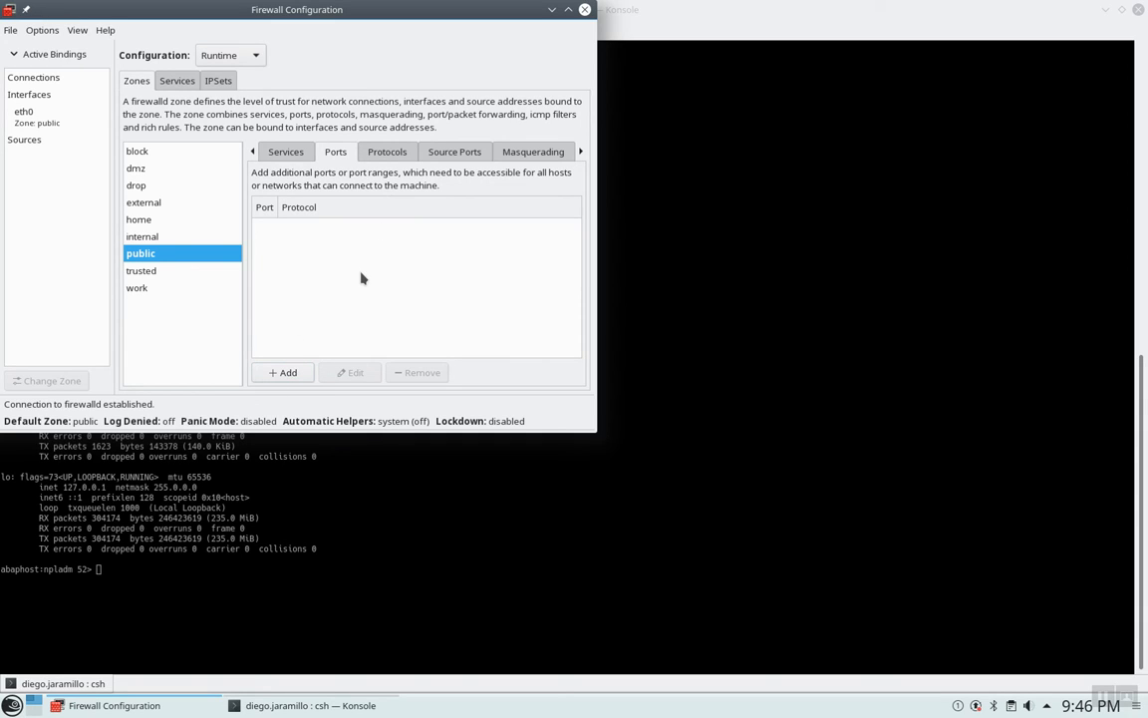
{"action": "left_click", "coordinate": [284, 372]}
{"action": "key", "text": "ctrl+Left"}
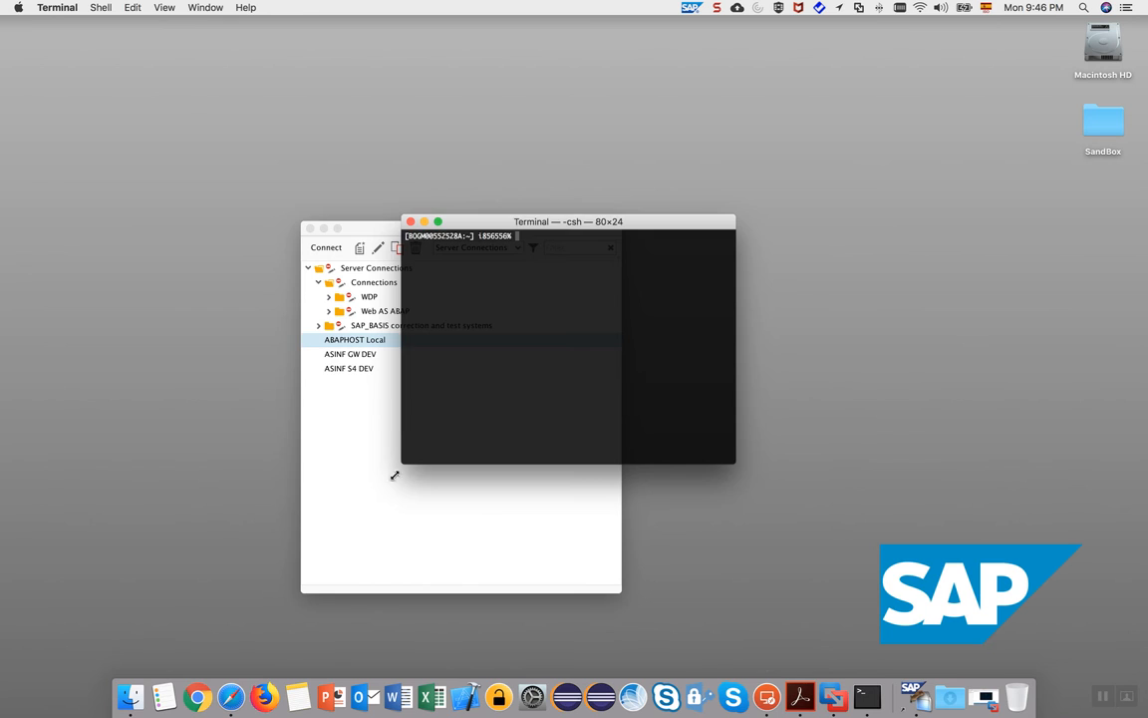
Copy port 3200 from the ABAPHOST Local connection string in SAP GUI's connection properties.
{"action": "left_click", "coordinate": [403, 340]}
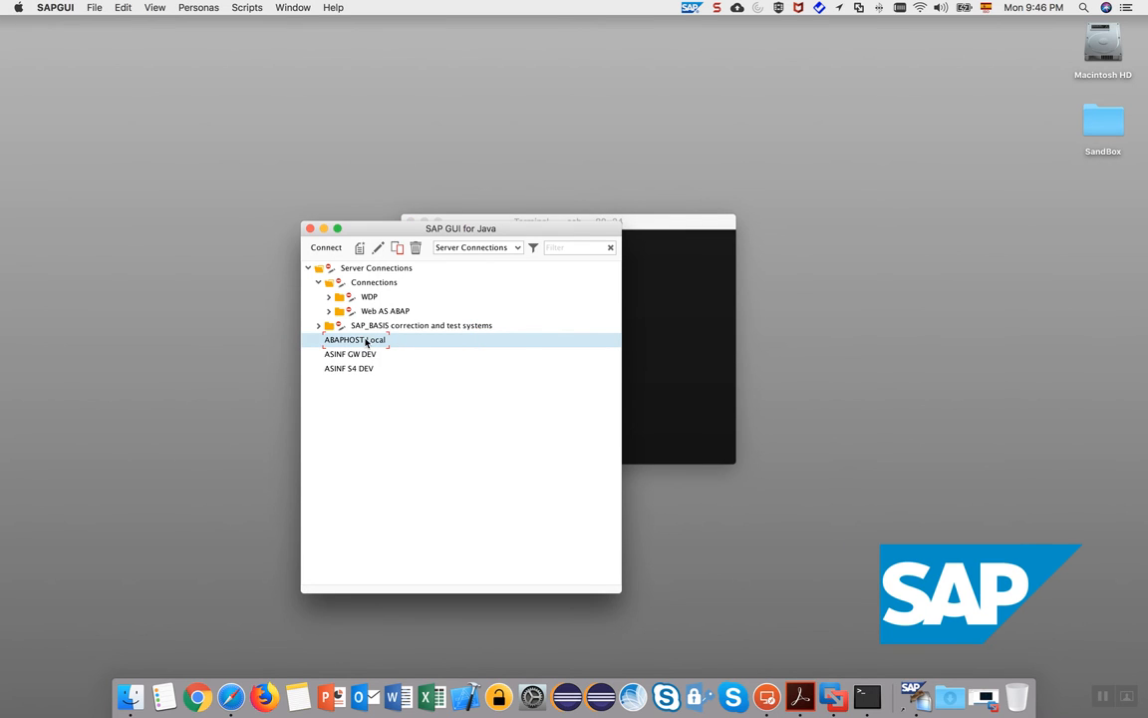
{"action": "right_click", "coordinate": [366, 340]}
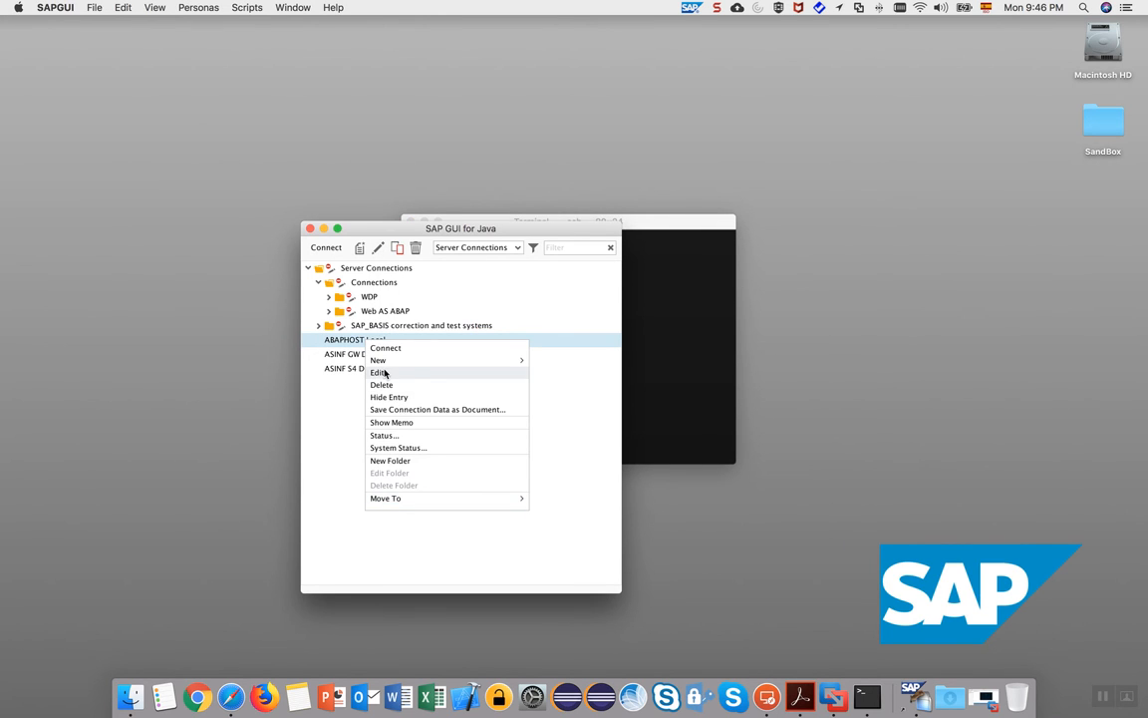
{"action": "left_click", "coordinate": [387, 371]}
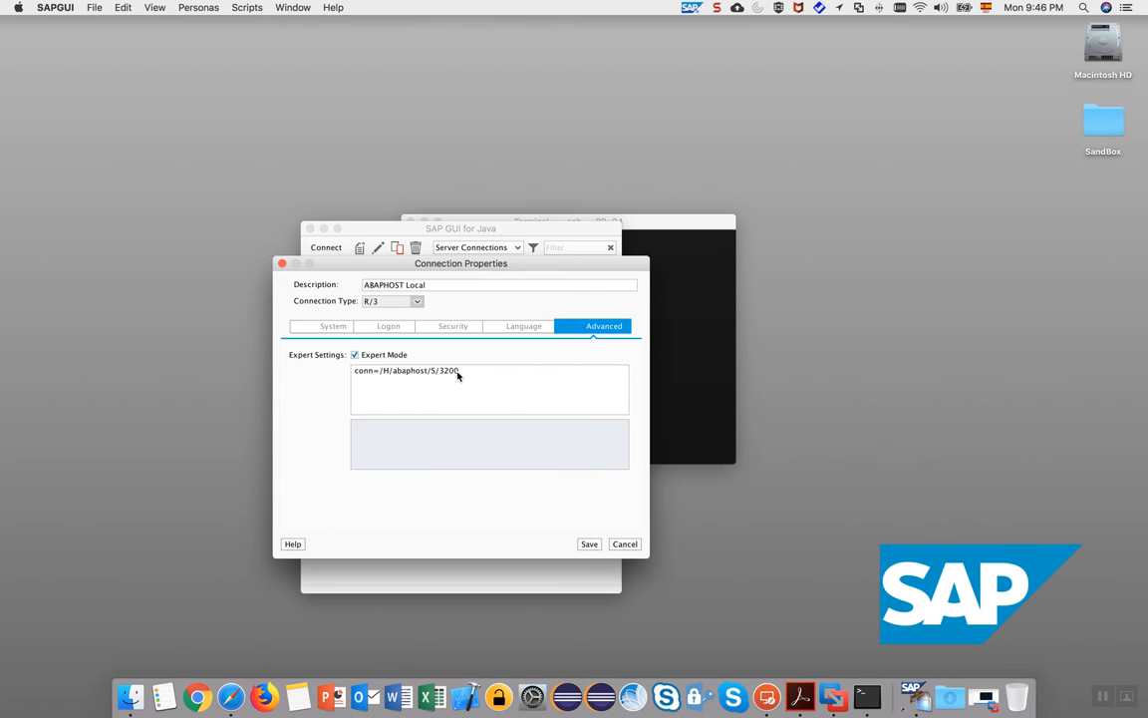
{"action": "left_click_drag", "start_coordinate": [460, 371], "coordinate": [440, 371]}
{"action": "key", "text": "ctrl+Right"}
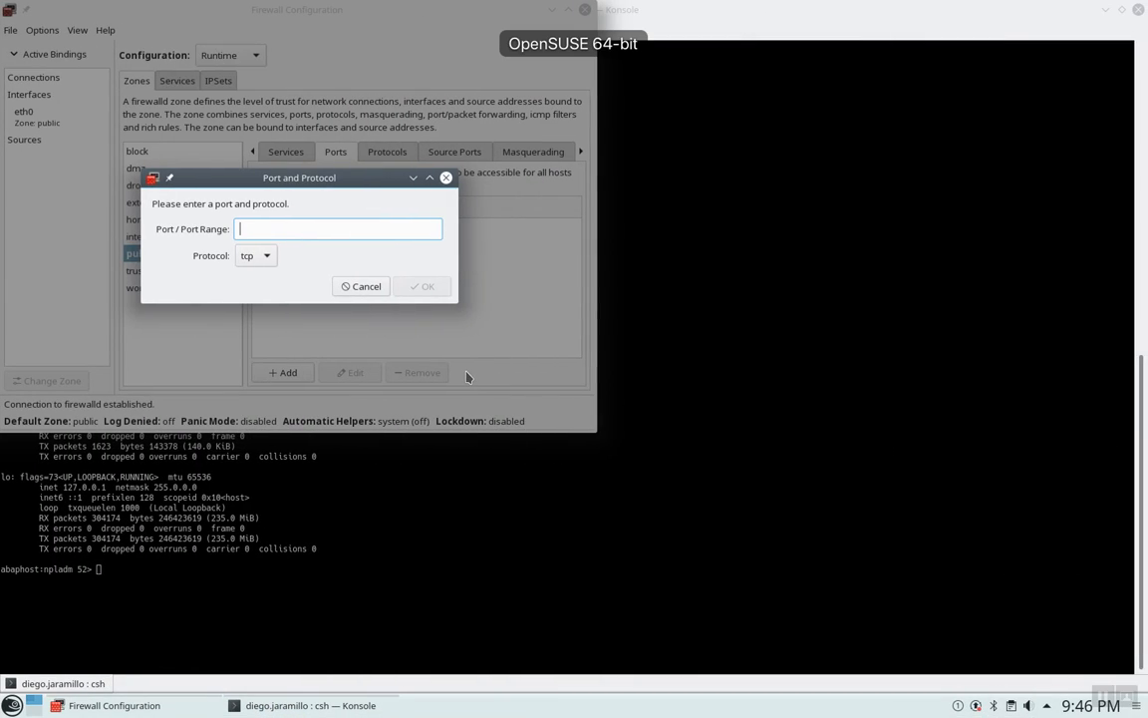
Paste 3200 as the TCP port and confirm it for the public zone.
{"action": "key", "text": "ctrl+v"}
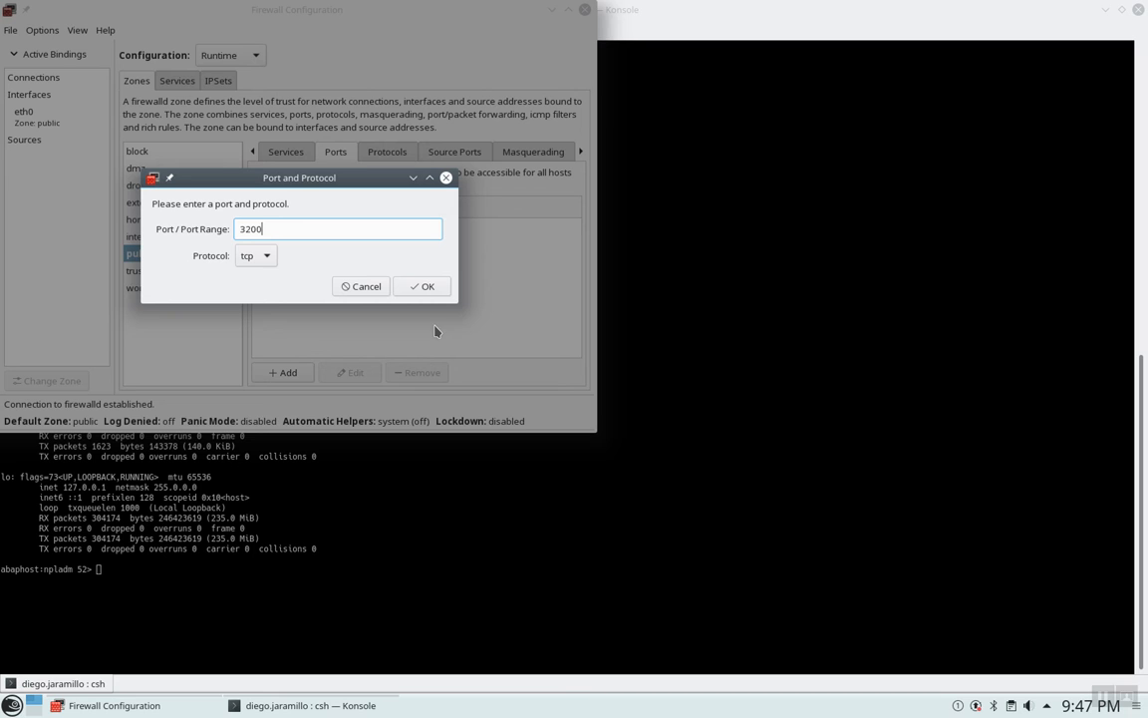
{"action": "left_click", "coordinate": [427, 287]}
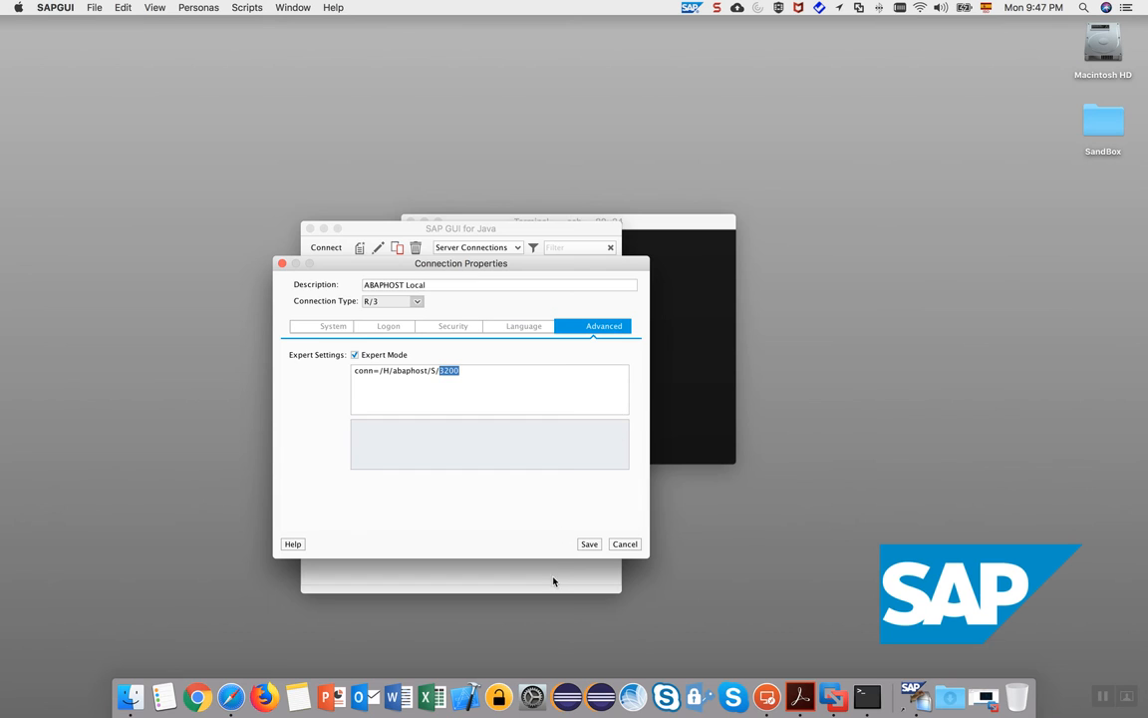
Save the ABAPHOST Local connection and connect to the NPL logon screen for client 001.
{"action": "left_click", "coordinate": [589, 543]}
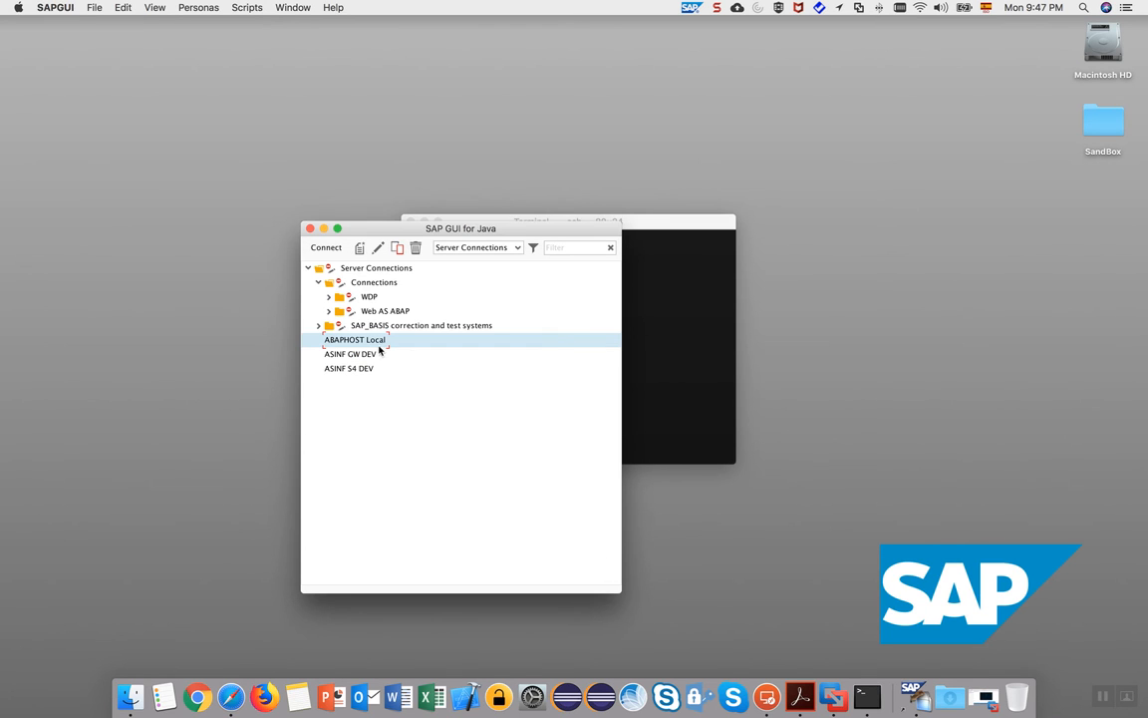
{"action": "double_click", "coordinate": [357, 340]}
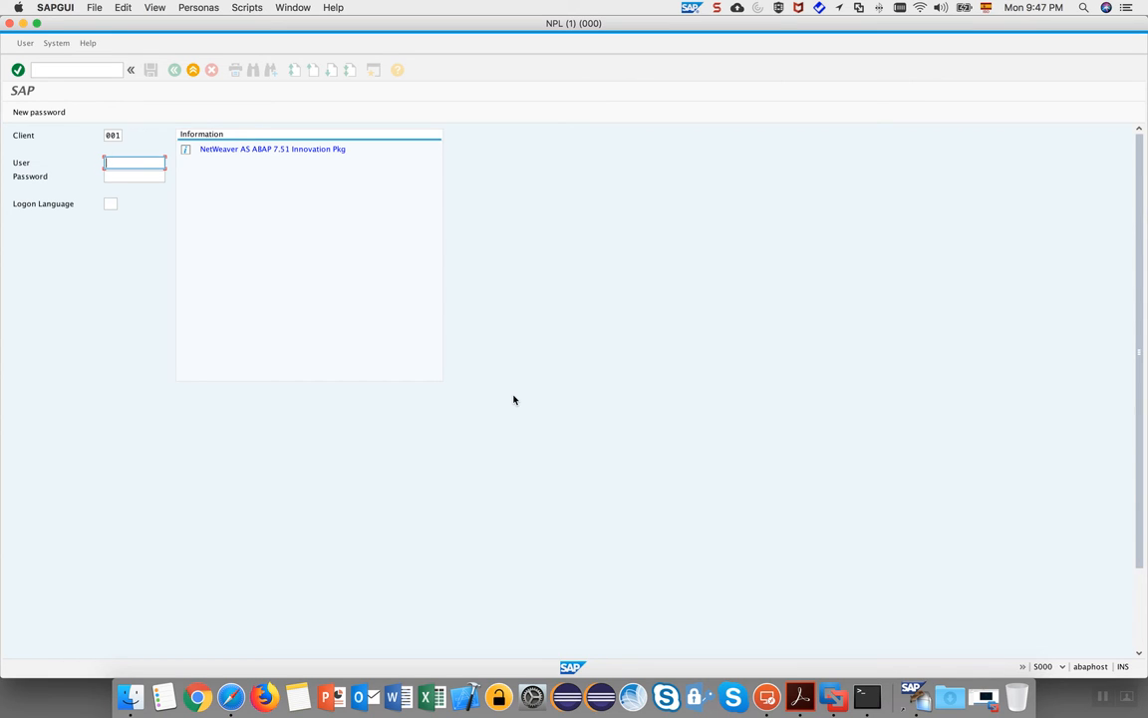
{"action": "left_click", "coordinate": [140, 177]}
{"action": "left_click", "coordinate": [130, 162]}
{"action": "left_click", "coordinate": [199, 698]}
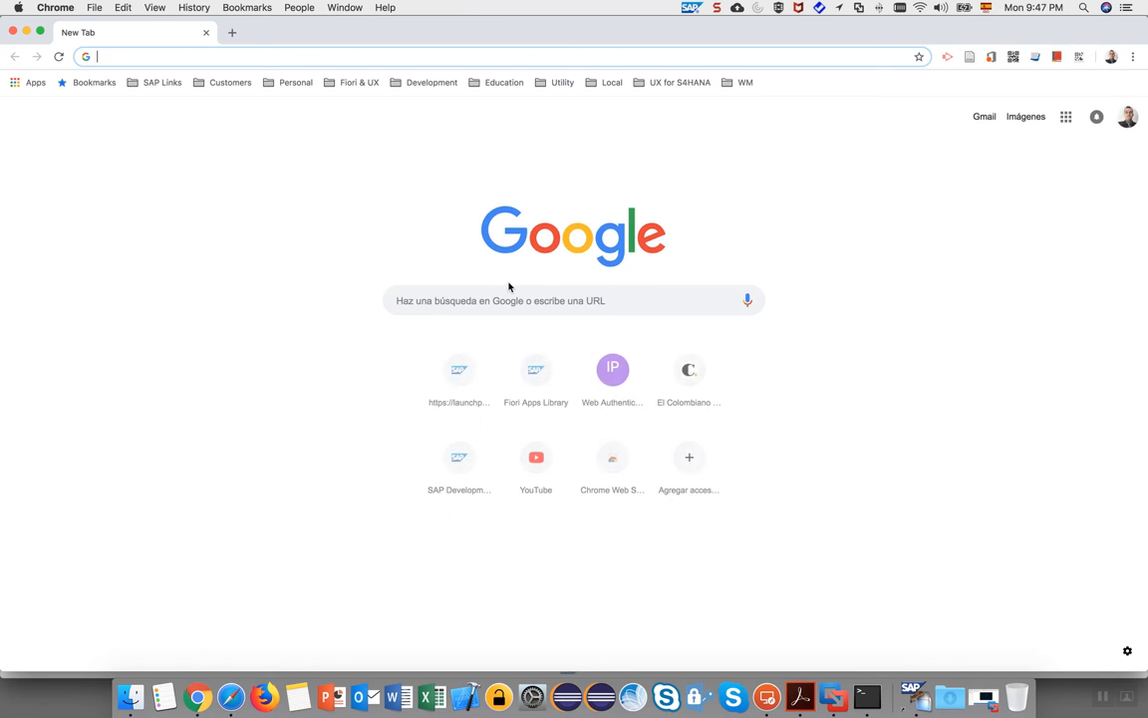
Open the Local > Fiori Launchpad bookmark and copy port 44300 from the refused address.
{"action": "left_click", "coordinate": [611, 82]}
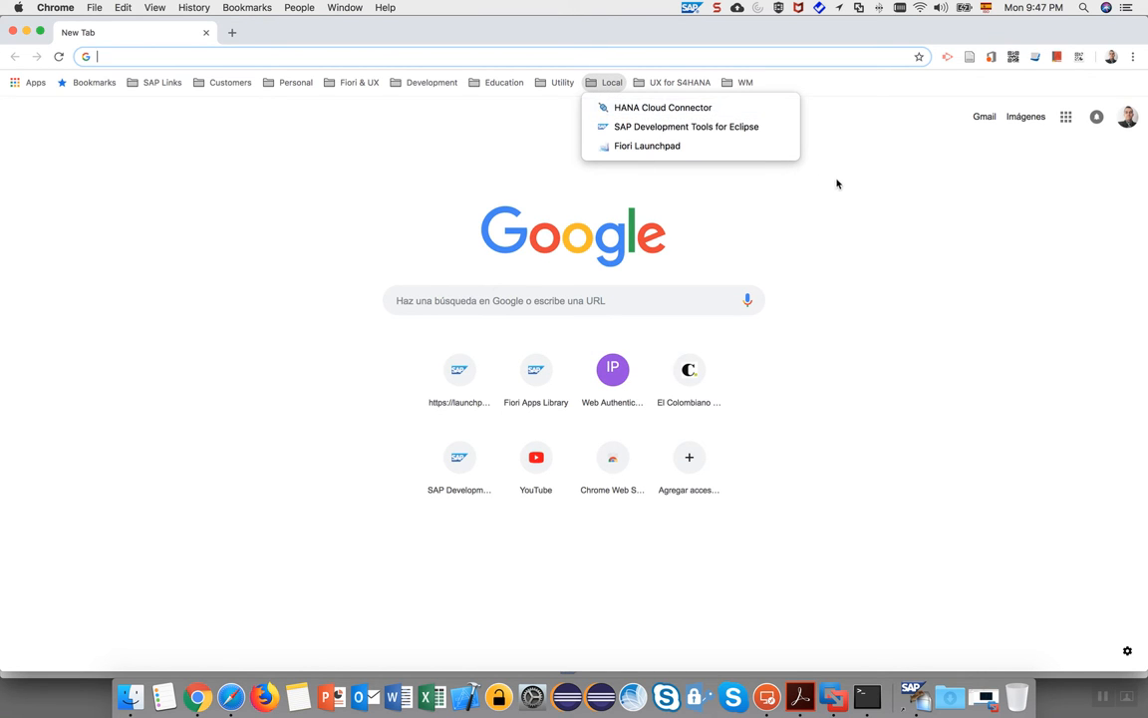
{"action": "left_click", "coordinate": [646, 148]}
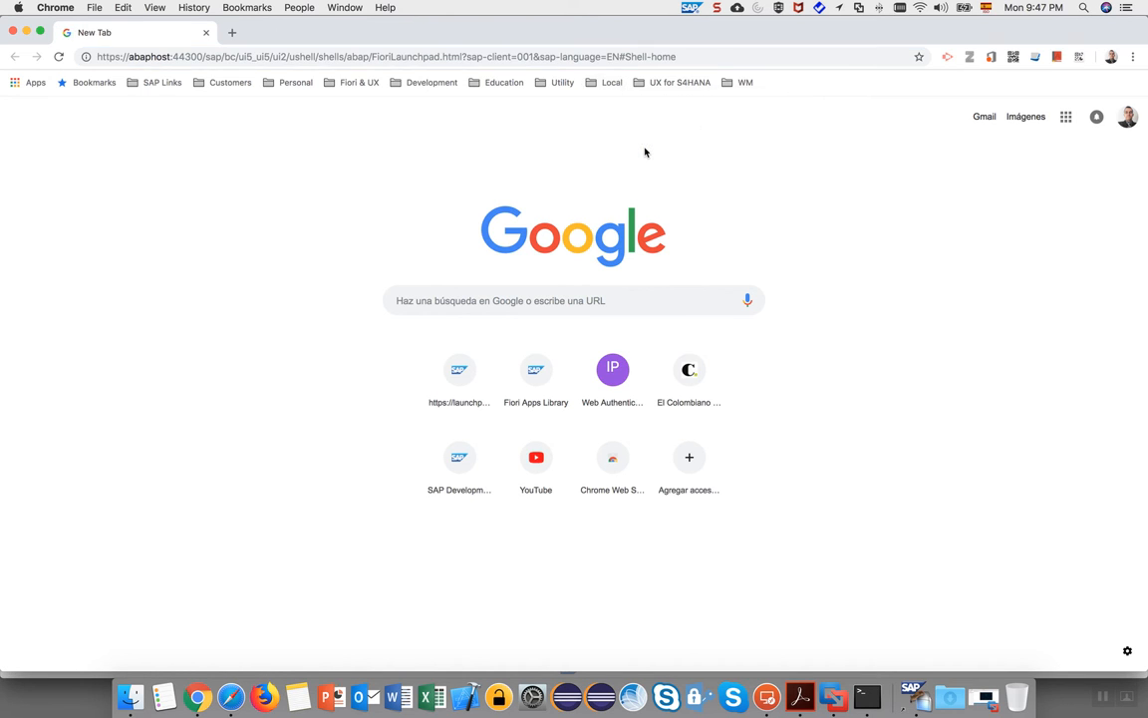
{"action": "double_click", "coordinate": [198, 57]}
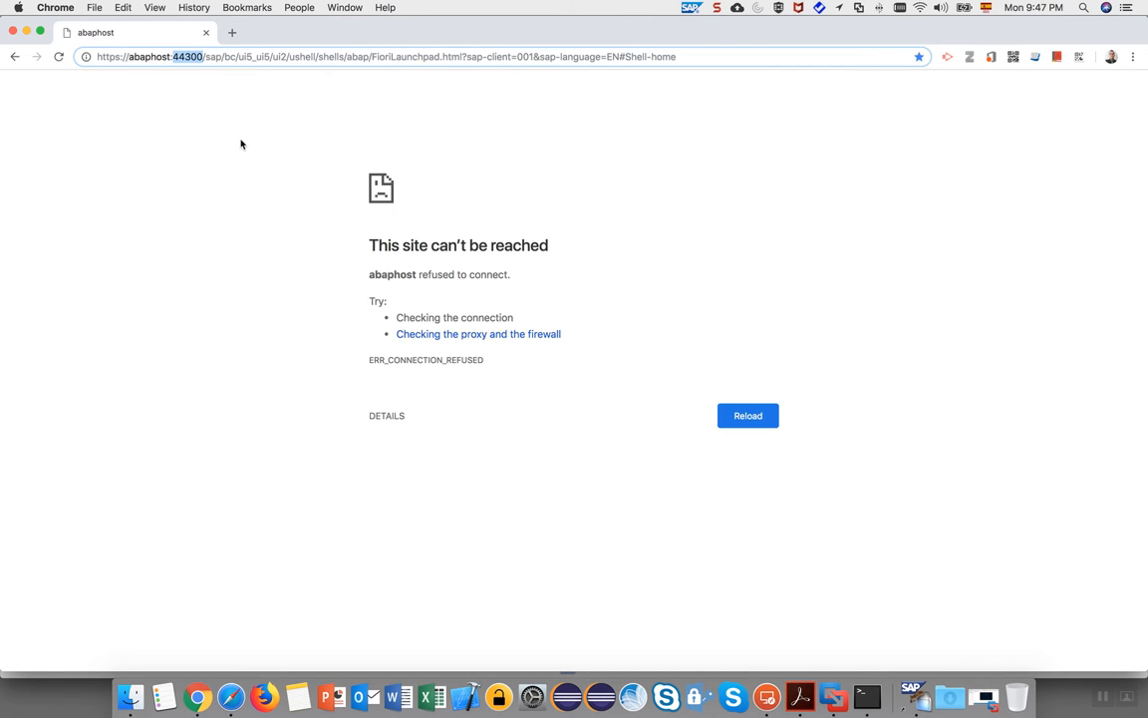
{"action": "key", "text": "super+c"}
{"action": "key", "text": "ctrl+Right"}
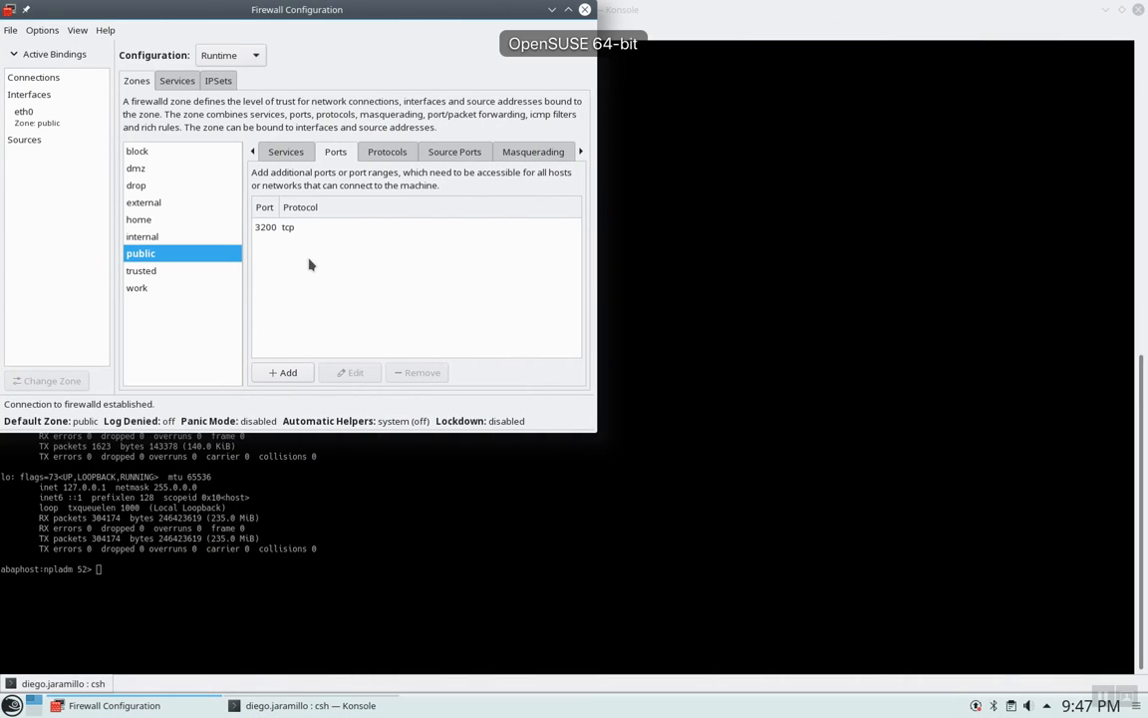
Open TCP port 44300 in the public firewall zone alongside port 3200.
{"action": "left_click", "coordinate": [287, 371]}
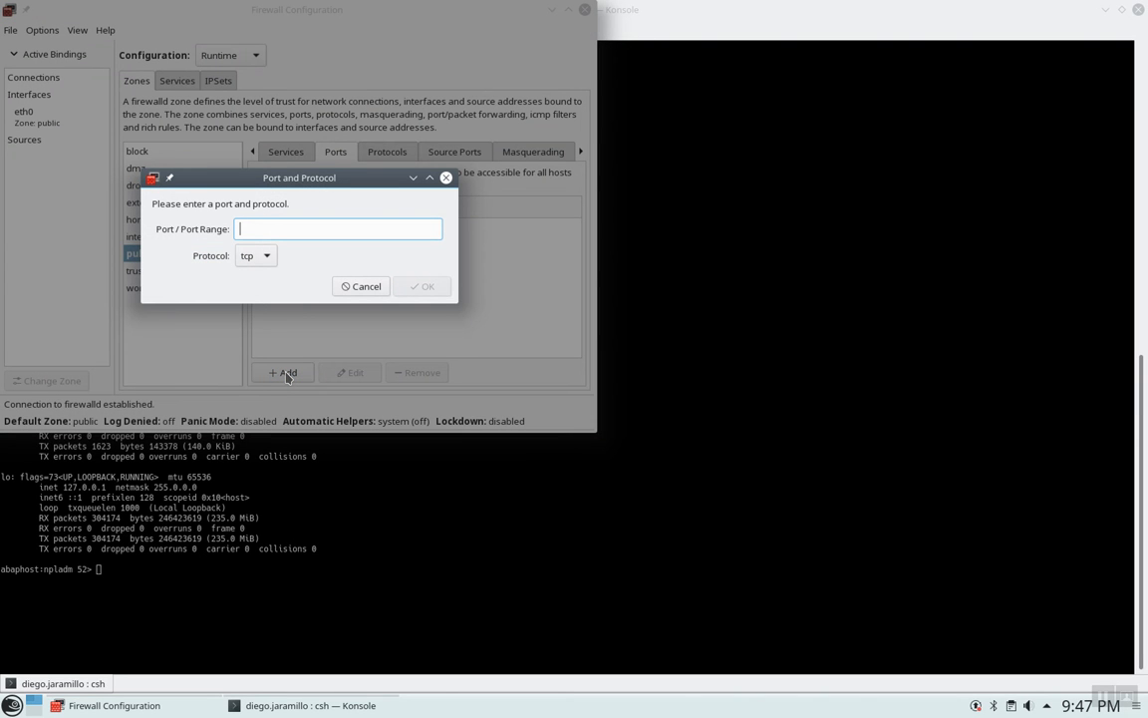
{"action": "type", "text": "44300"}
{"action": "left_click", "coordinate": [420, 286]}
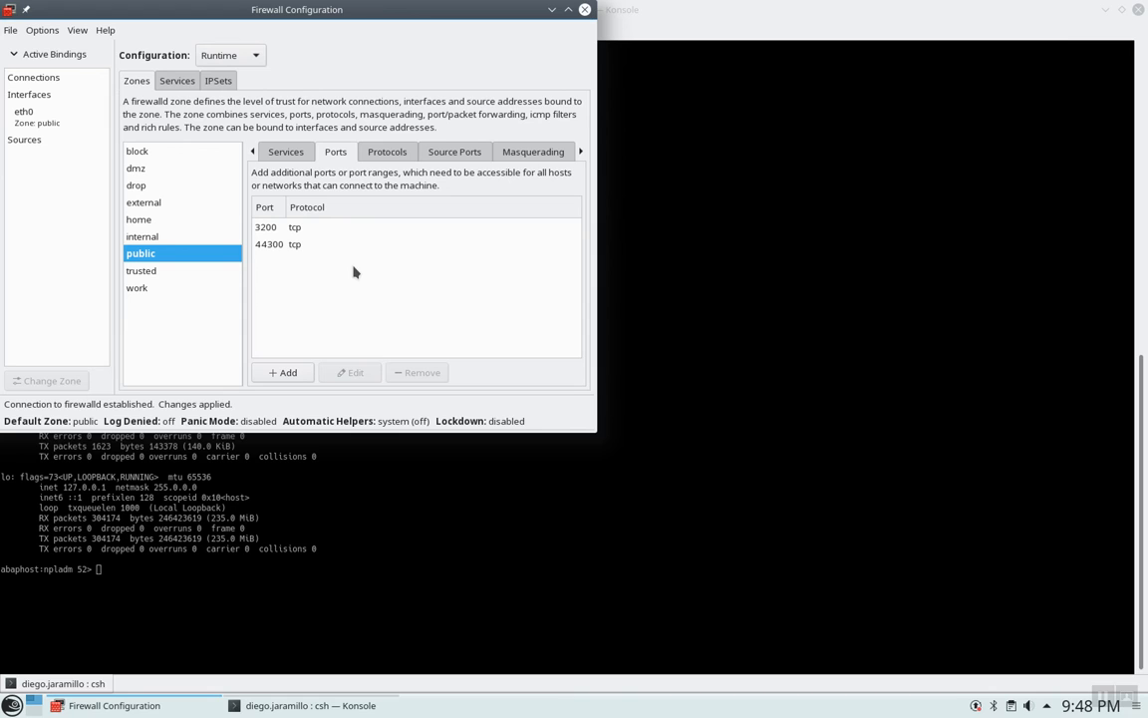
{"action": "key", "text": "ctrl+Left"}
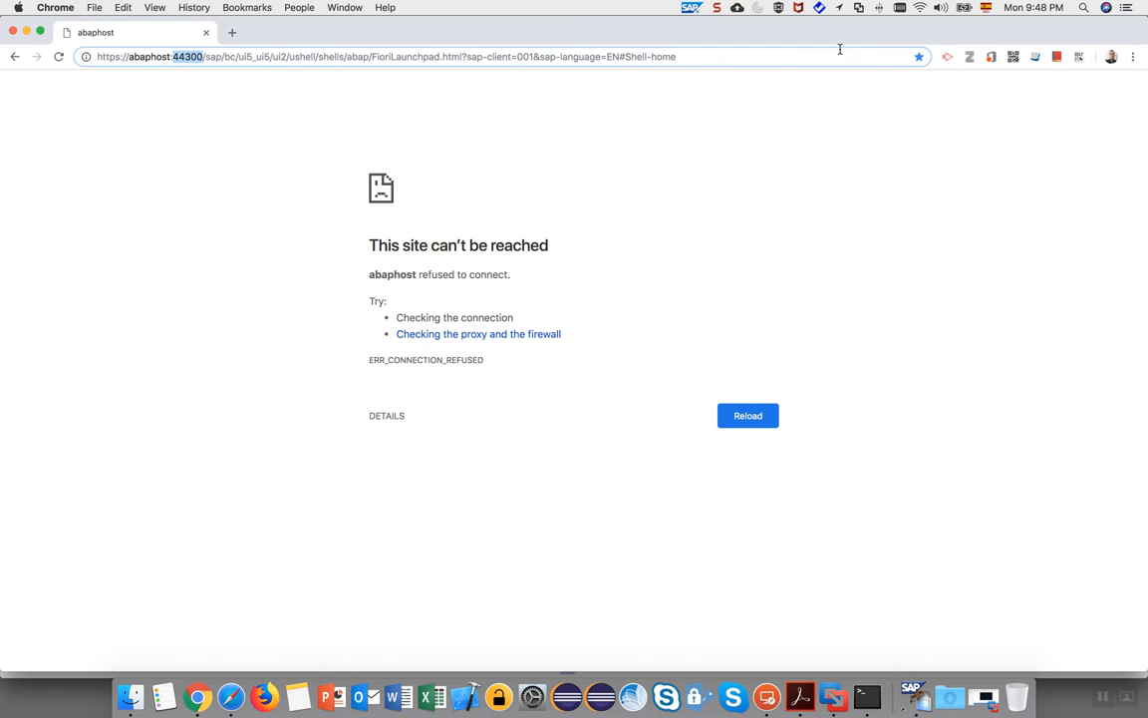
Reload abaphost:44300, bypass the certificate warning, and enter user DEVELOPER on the logon page.
{"action": "left_click", "coordinate": [714, 56]}
{"action": "key", "text": "Return"}
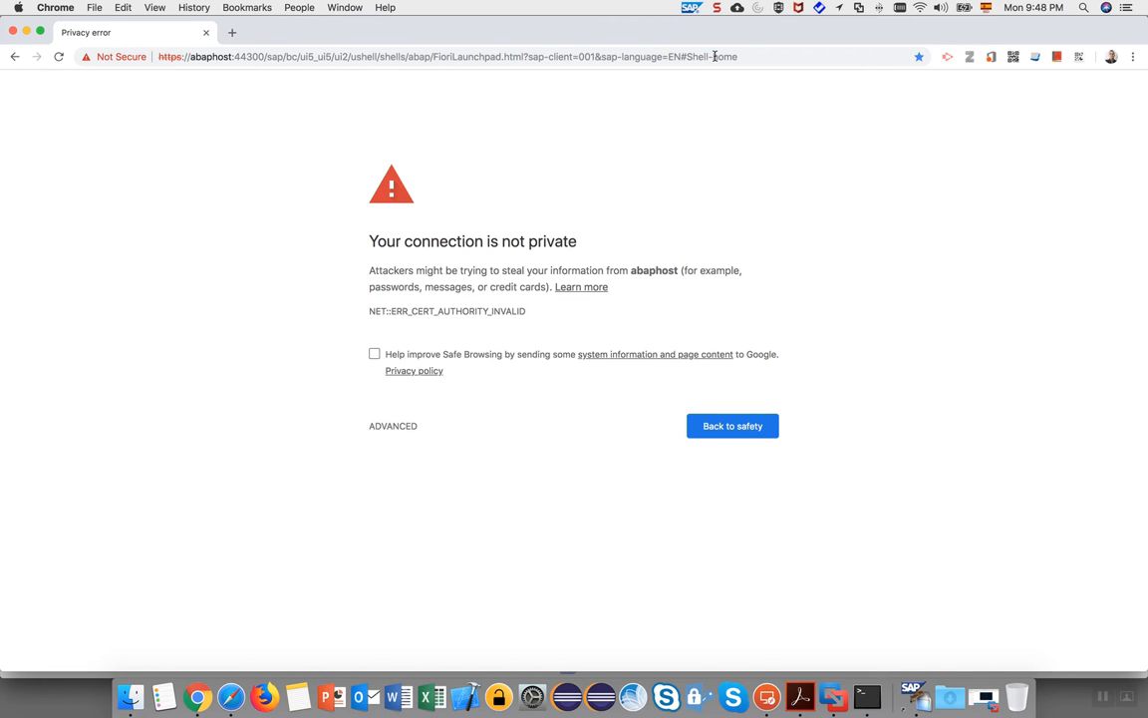
{"action": "left_click", "coordinate": [393, 428]}
{"action": "left_click", "coordinate": [452, 532]}
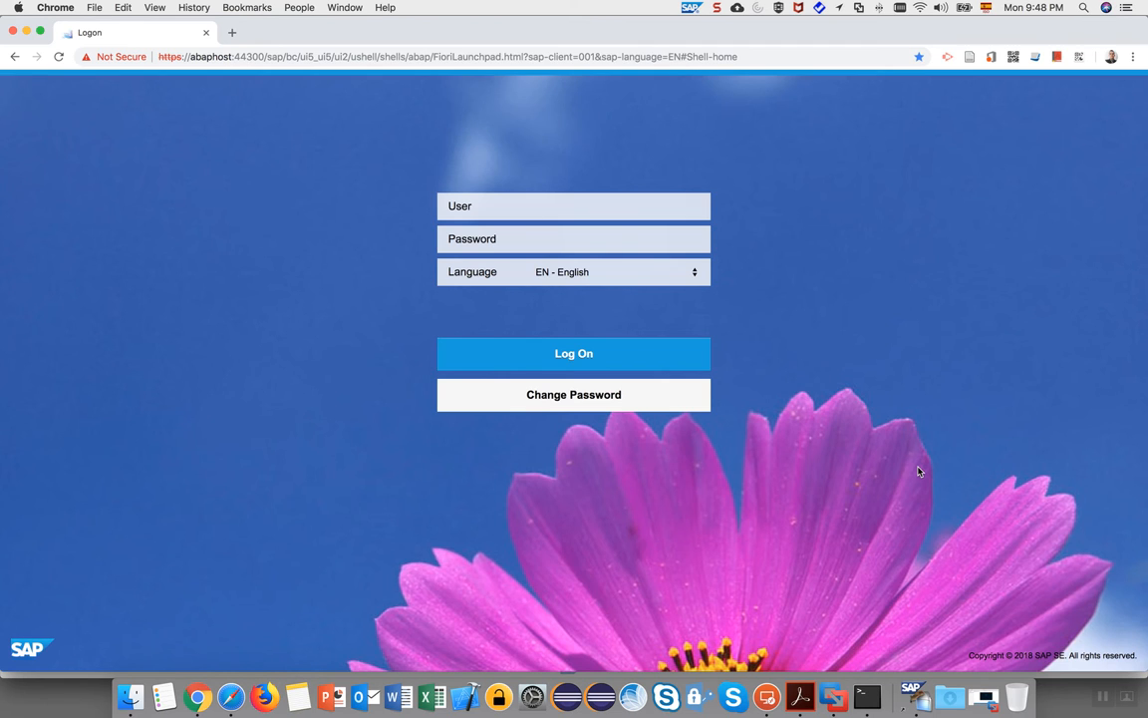
{"action": "type", "text": "DEVELOPER"}
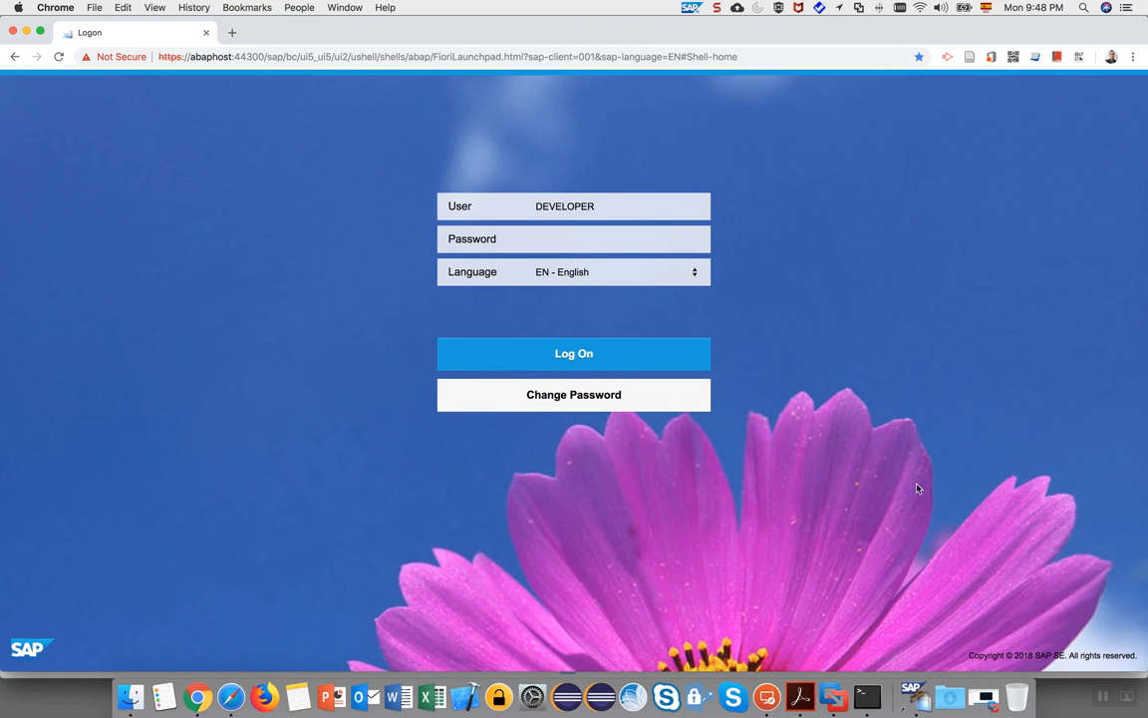
{"action": "left_click", "coordinate": [695, 697]}
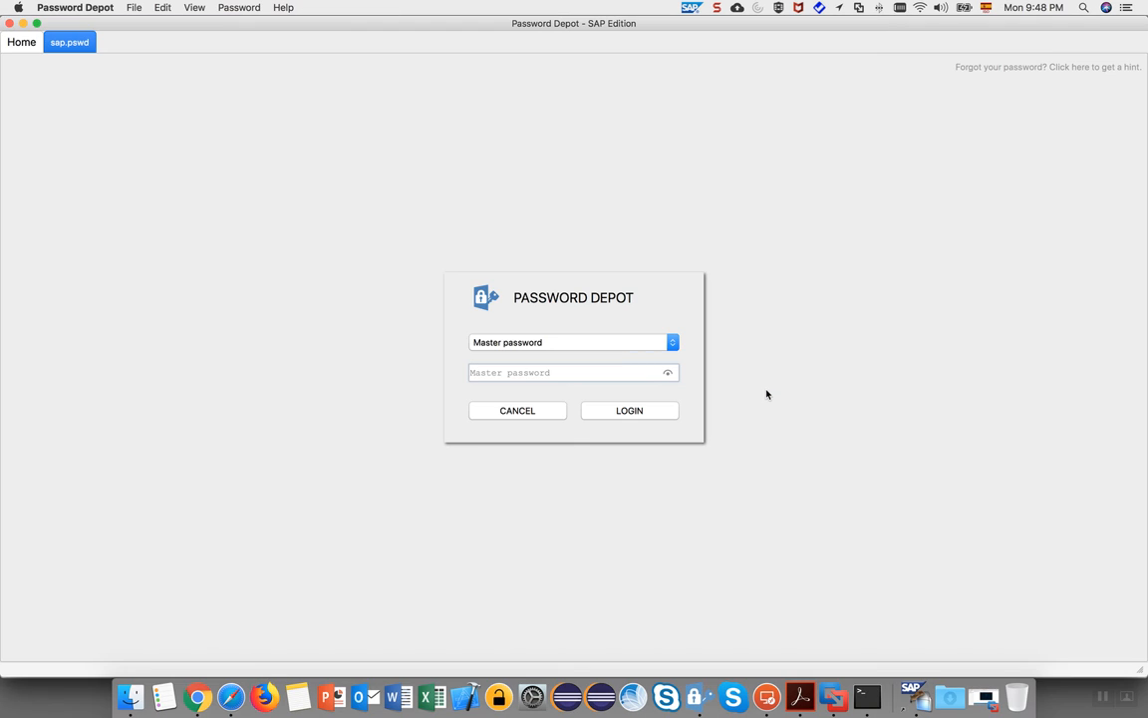
Close Password Depot without unlocking it and type the account password into the logon form.
{"action": "type", "text": "a"}
{"action": "key", "text": "BackSpace"}
{"action": "left_click", "coordinate": [513, 410]}
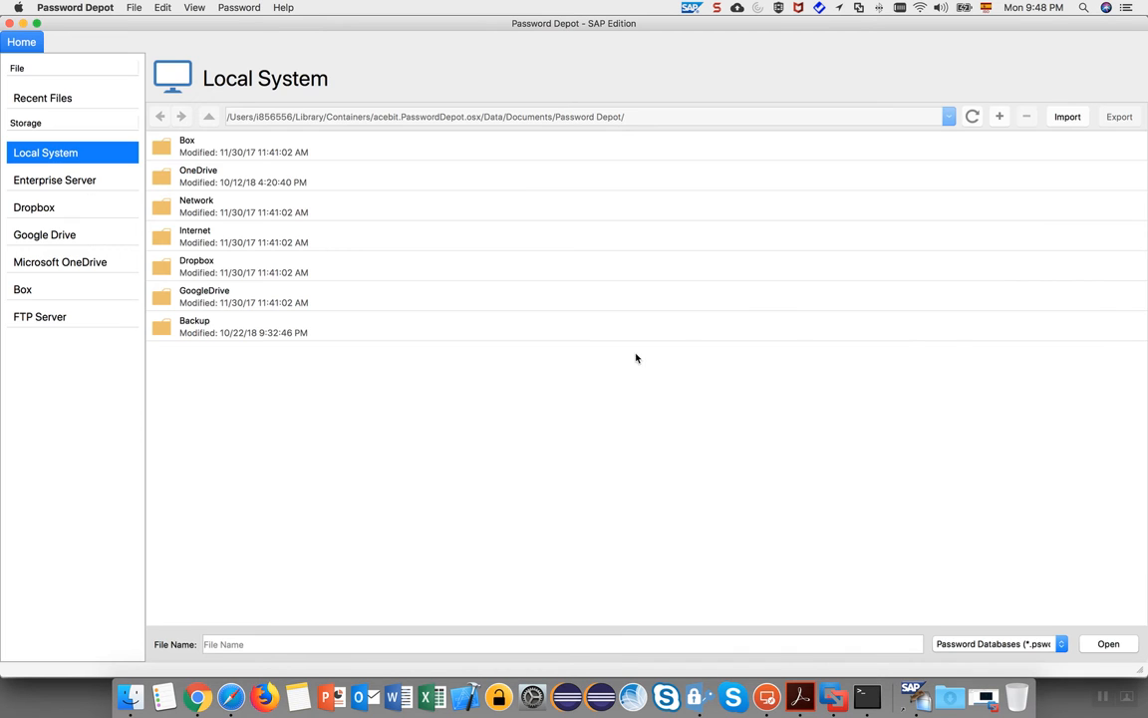
{"action": "left_click", "coordinate": [9, 23]}
{"action": "left_click", "coordinate": [593, 237]}
{"action": "type", "text": "Down1oad"}
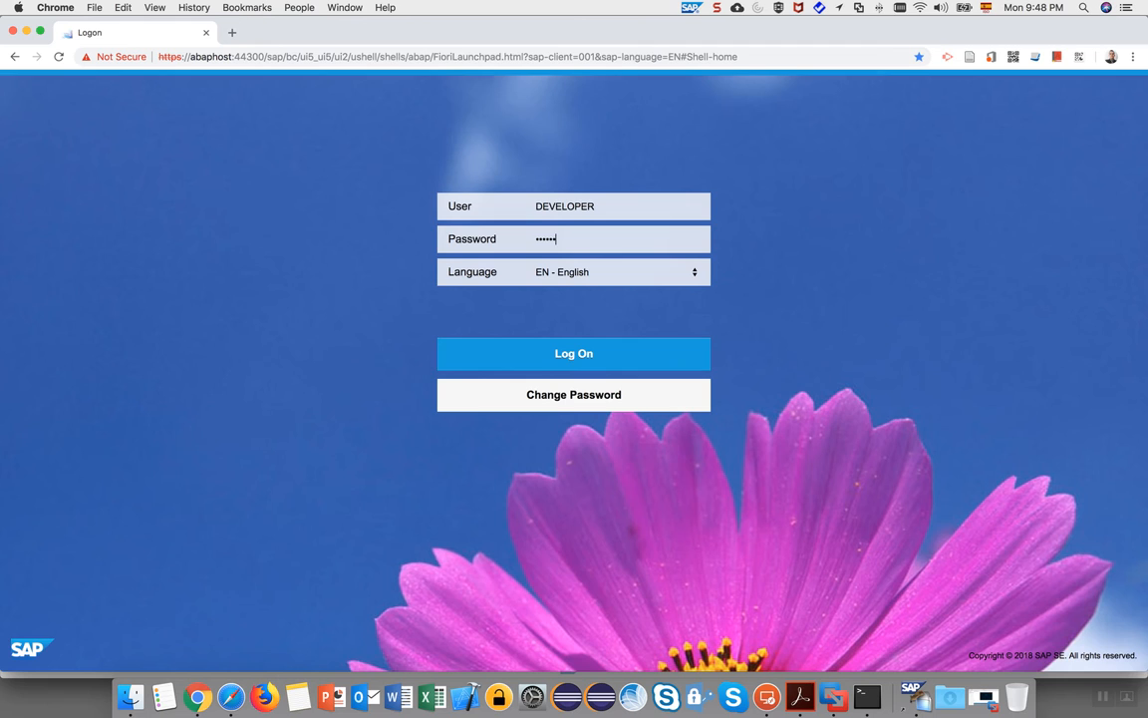
Log on to reach the home page with the Employee (EPM) and Purchaser (EPM) groups.
{"action": "left_click", "coordinate": [623, 360]}
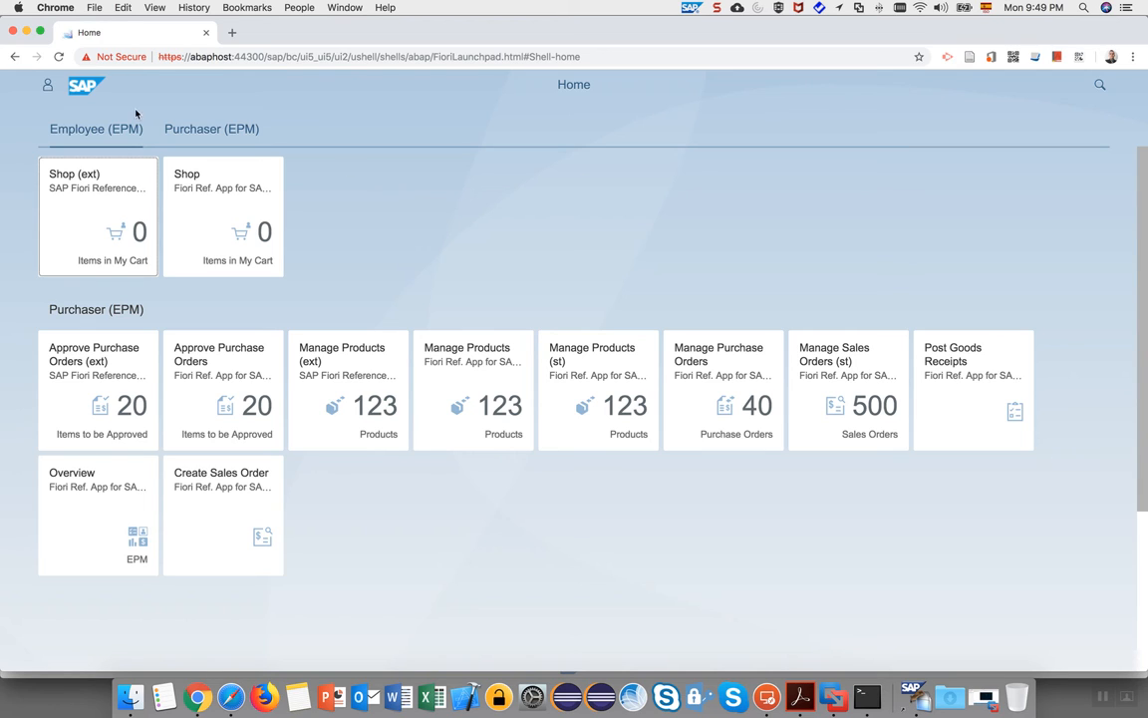
{"action": "left_click", "coordinate": [46, 86]}
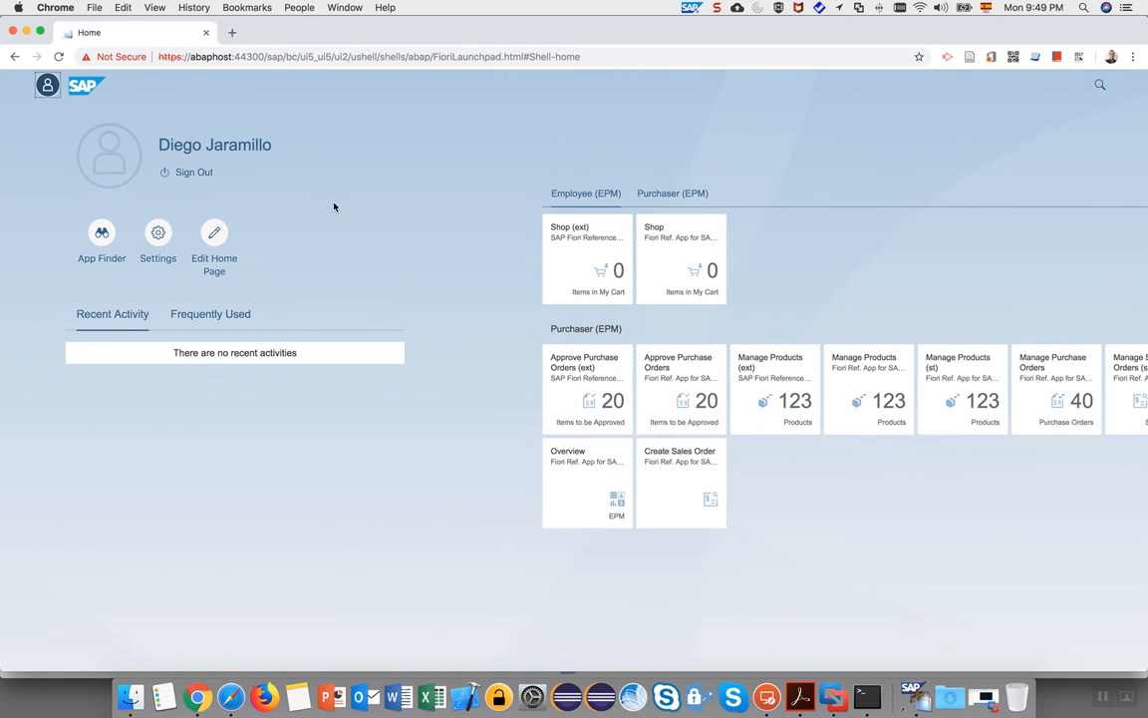
{"action": "left_click", "coordinate": [102, 238]}
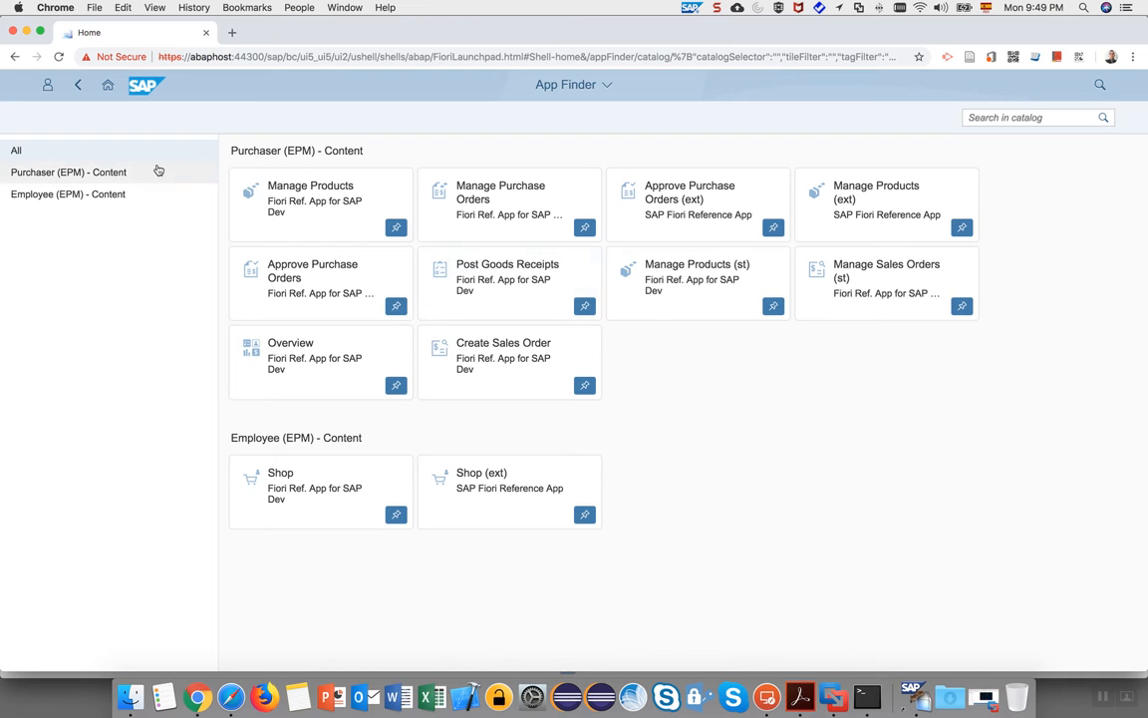
{"action": "left_click", "coordinate": [103, 174]}
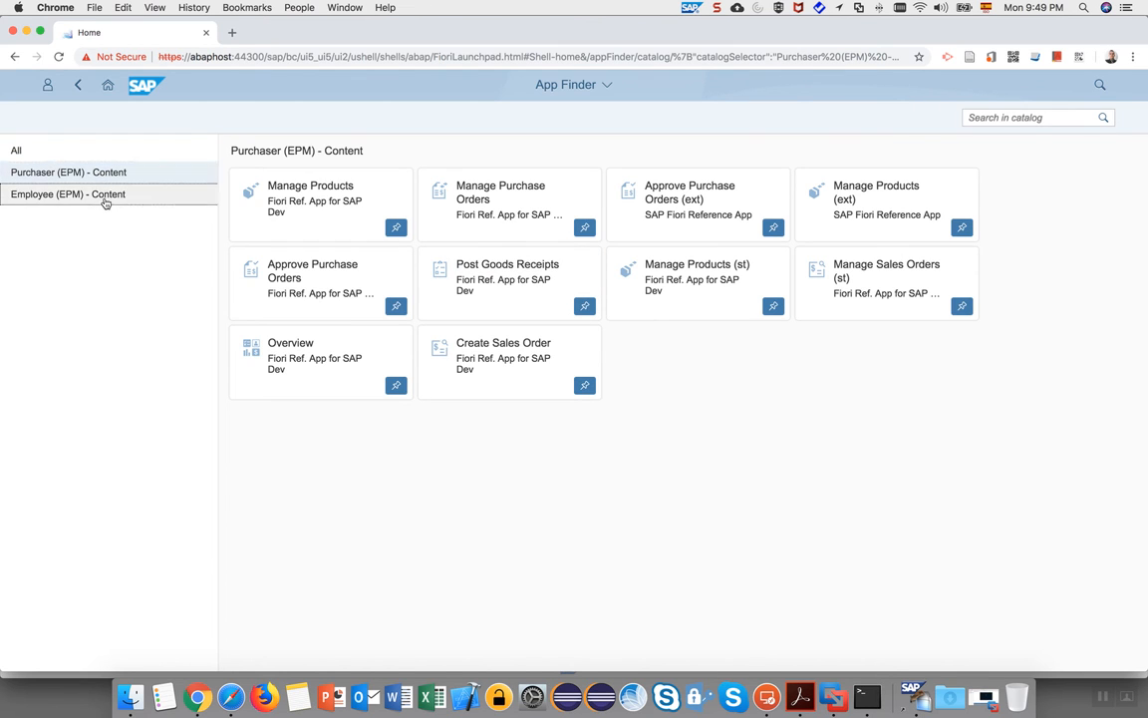
{"action": "left_click", "coordinate": [104, 196]}
{"action": "left_click", "coordinate": [97, 176]}
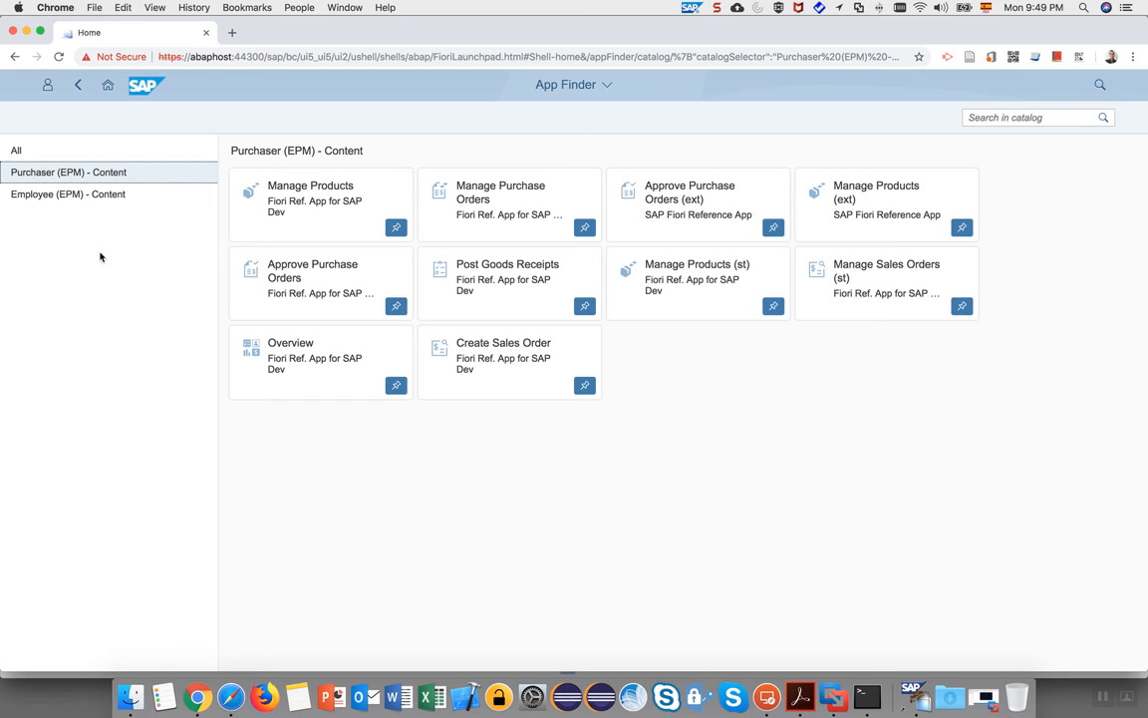
{"action": "left_click", "coordinate": [110, 196]}
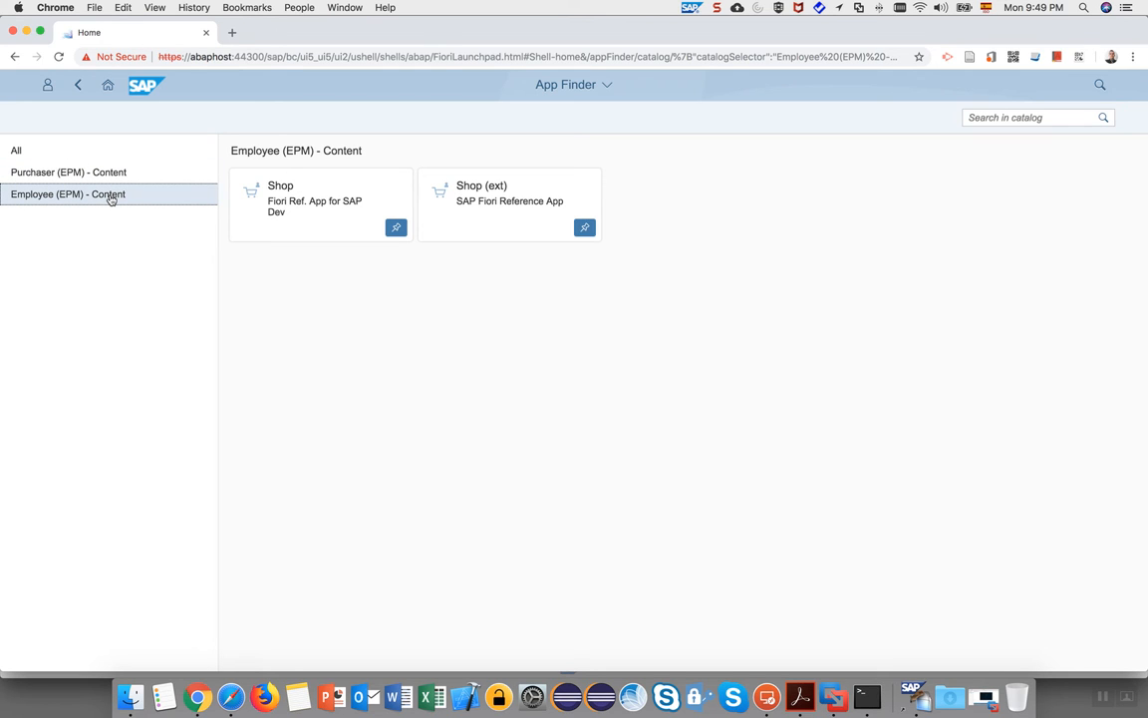
{"action": "left_click", "coordinate": [119, 175]}
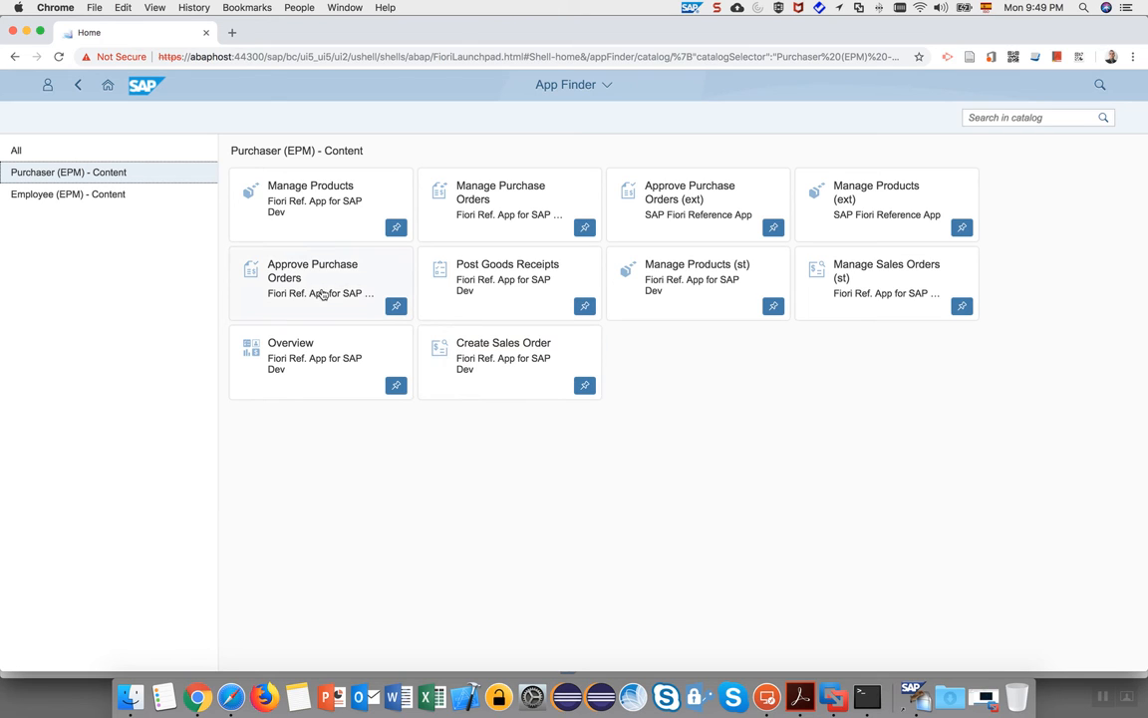
{"action": "left_click", "coordinate": [85, 199]}
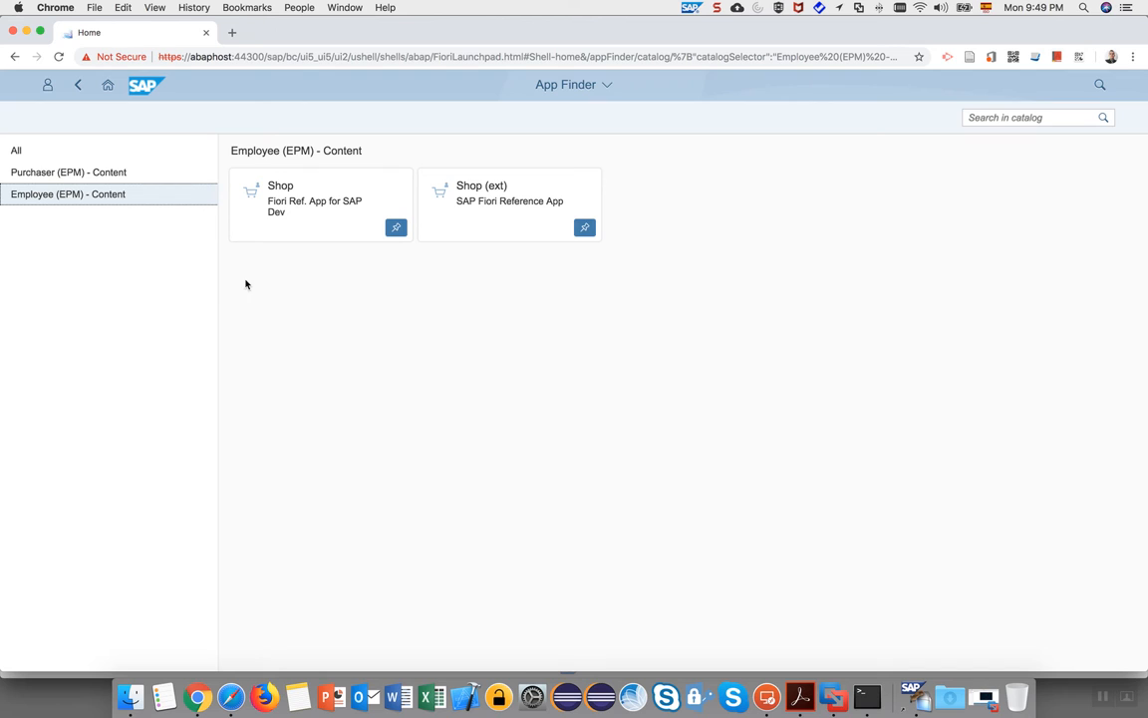
{"action": "left_click", "coordinate": [101, 174]}
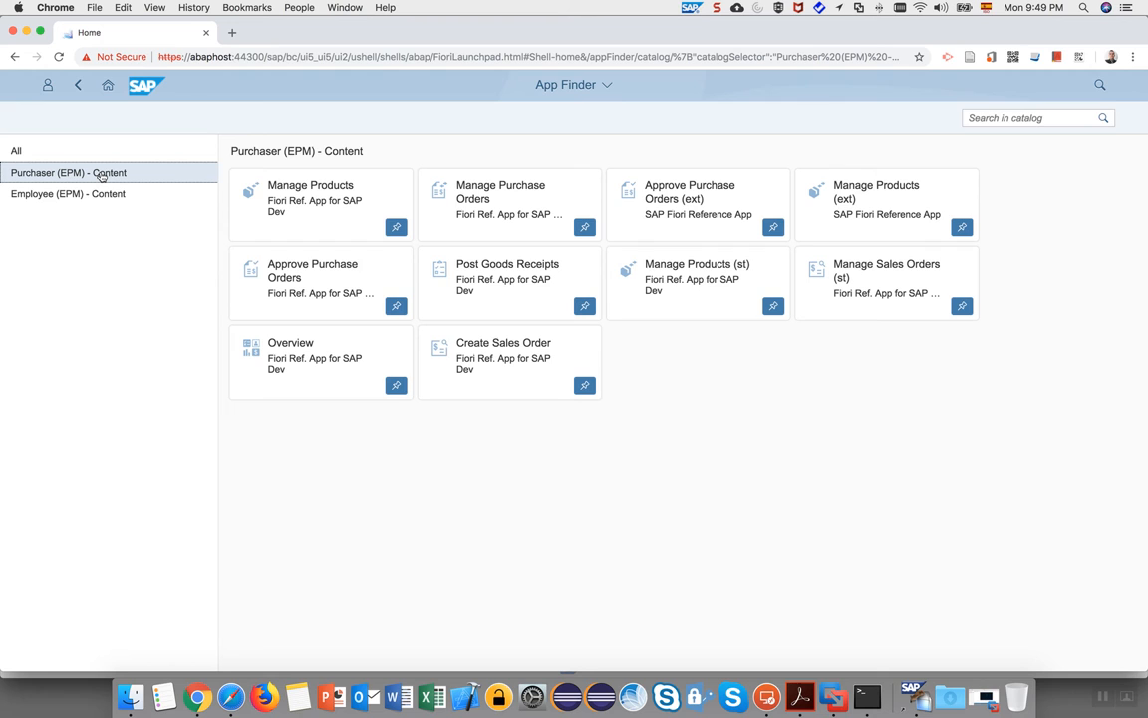
{"action": "left_click", "coordinate": [127, 196]}
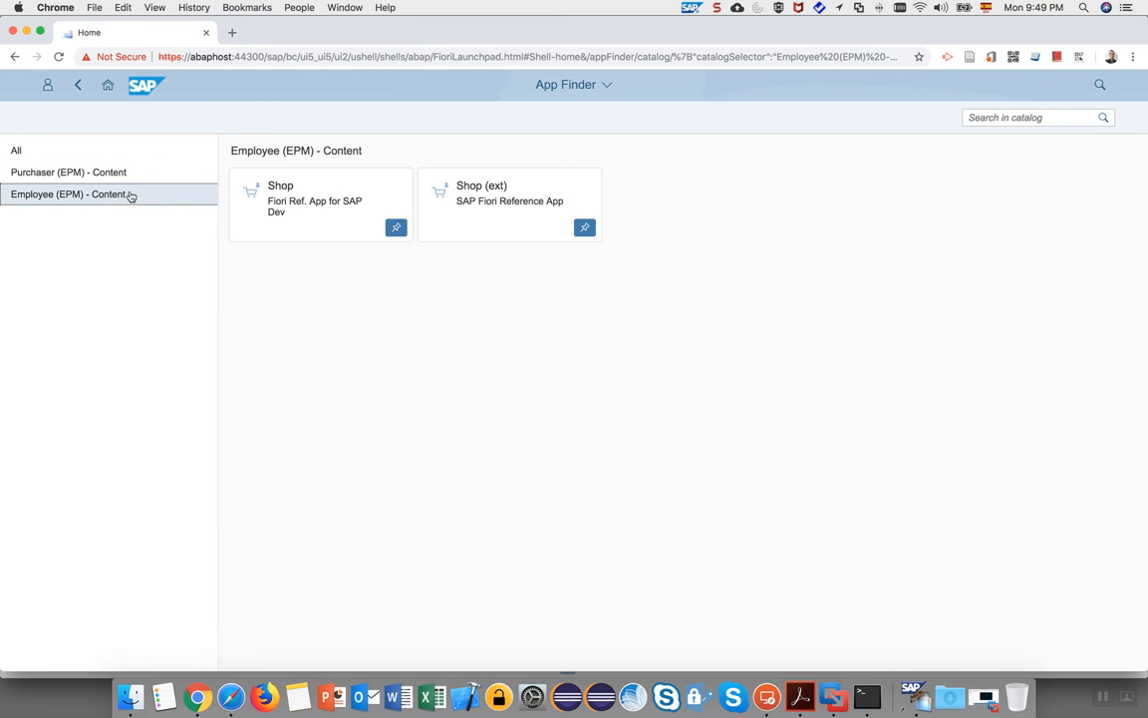
{"action": "left_click", "coordinate": [108, 89]}
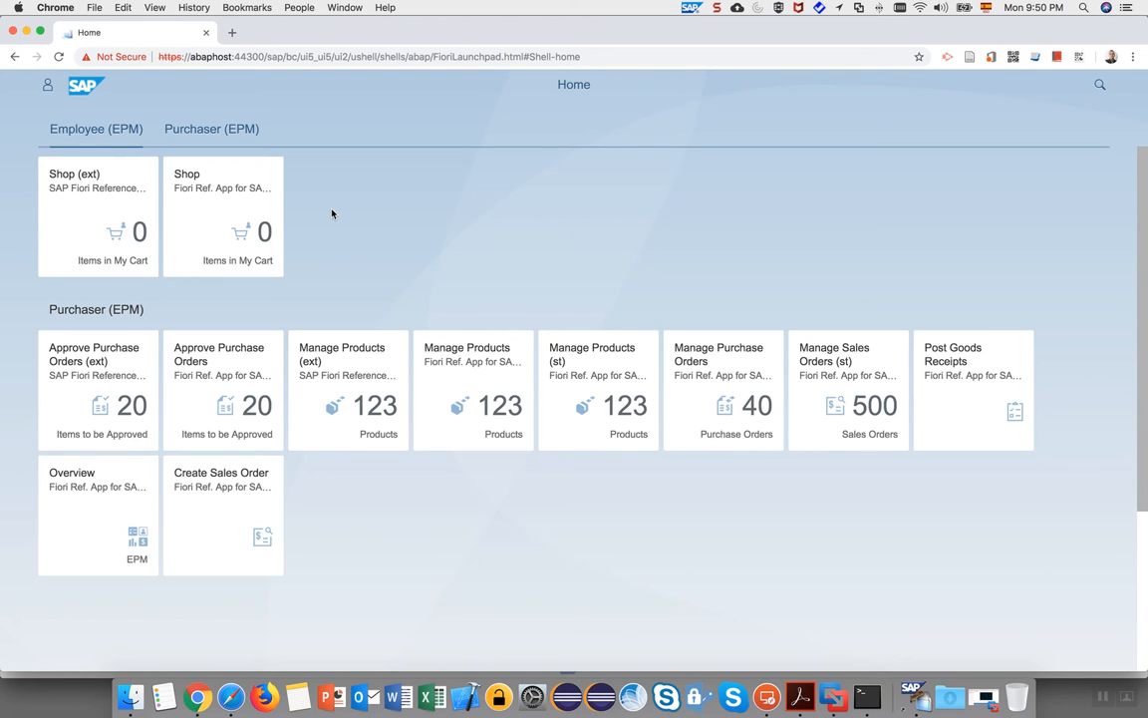
{"action": "left_click", "coordinate": [47, 85]}
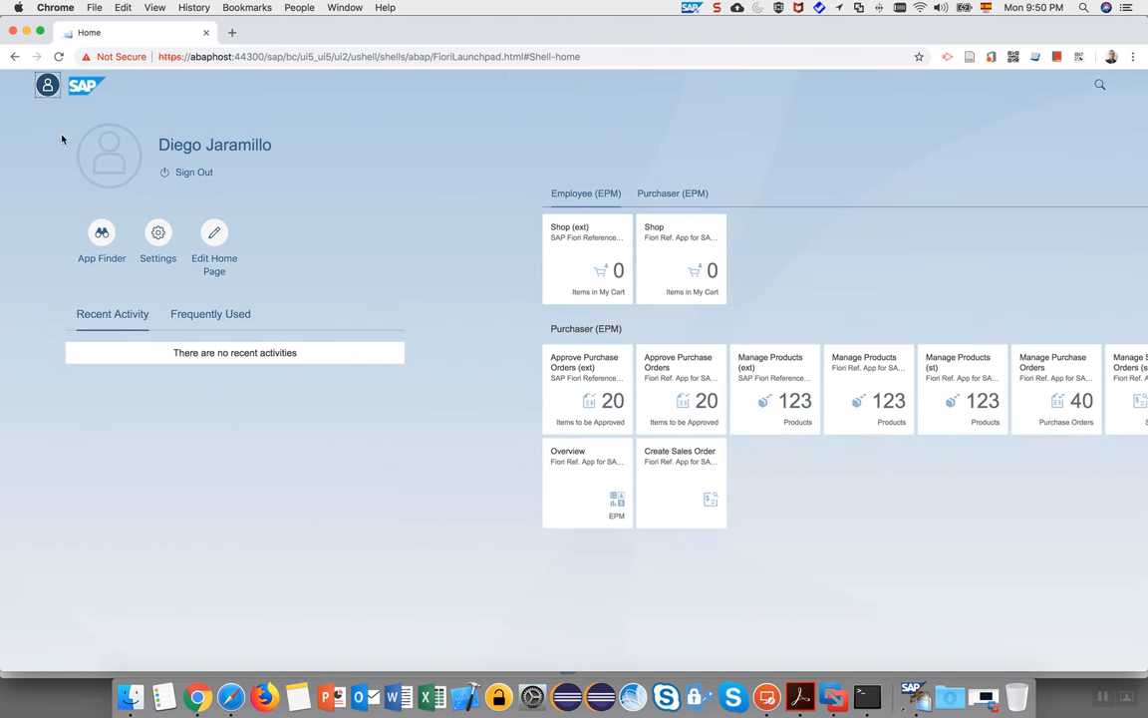
{"action": "left_click", "coordinate": [102, 233]}
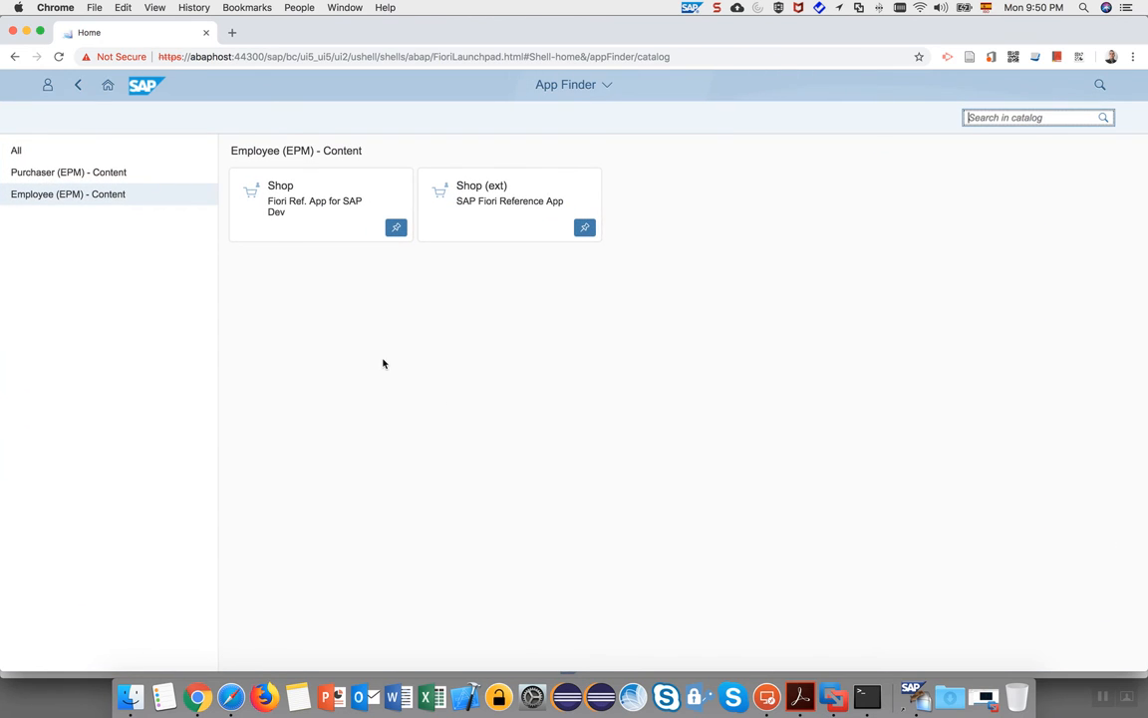
{"action": "left_click", "coordinate": [74, 174]}
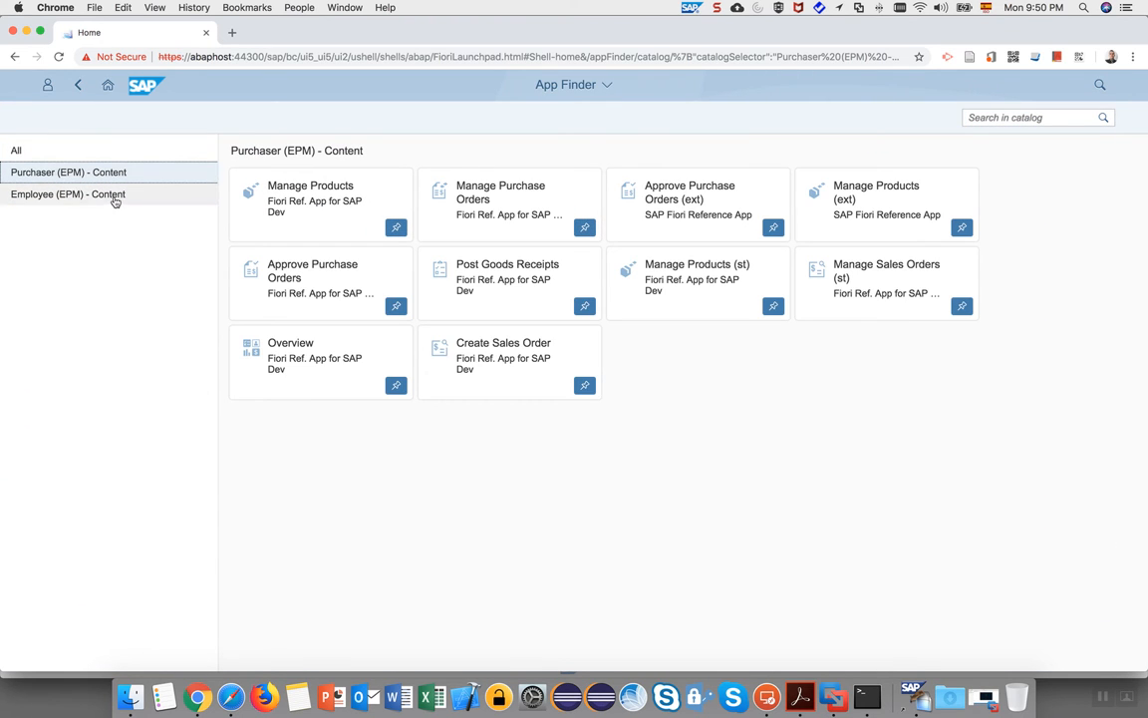
{"action": "left_click", "coordinate": [115, 199]}
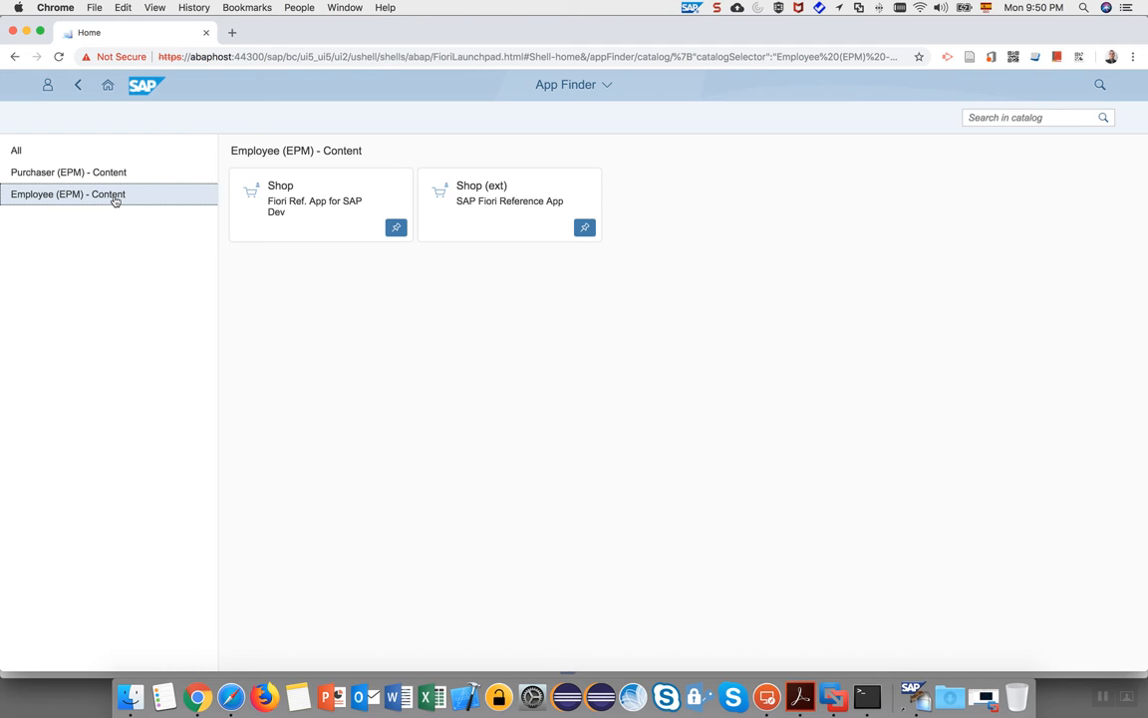
{"action": "left_click", "coordinate": [97, 172]}
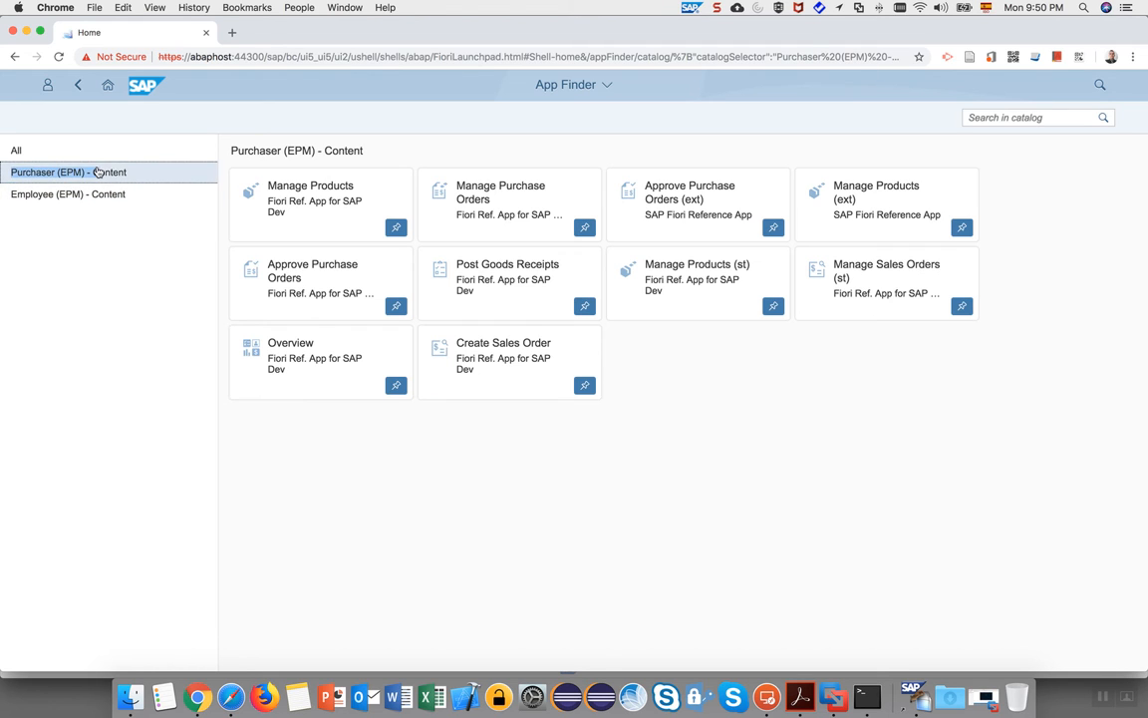
{"action": "left_click", "coordinate": [47, 151]}
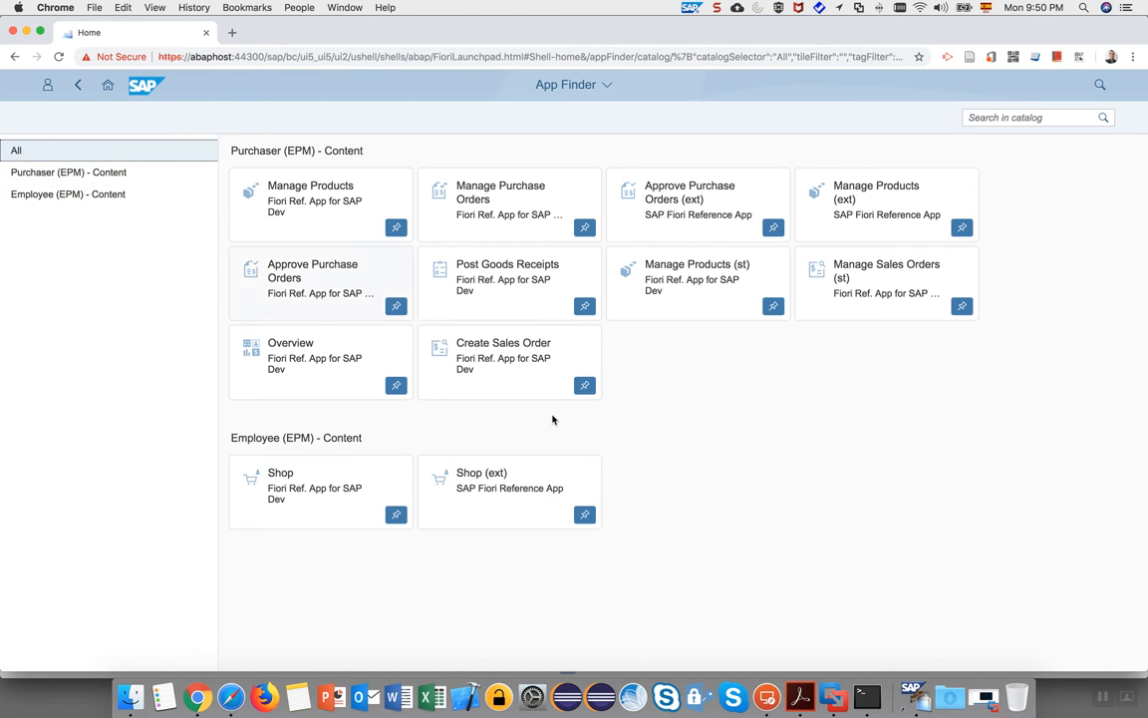
{"action": "left_click", "coordinate": [107, 85]}
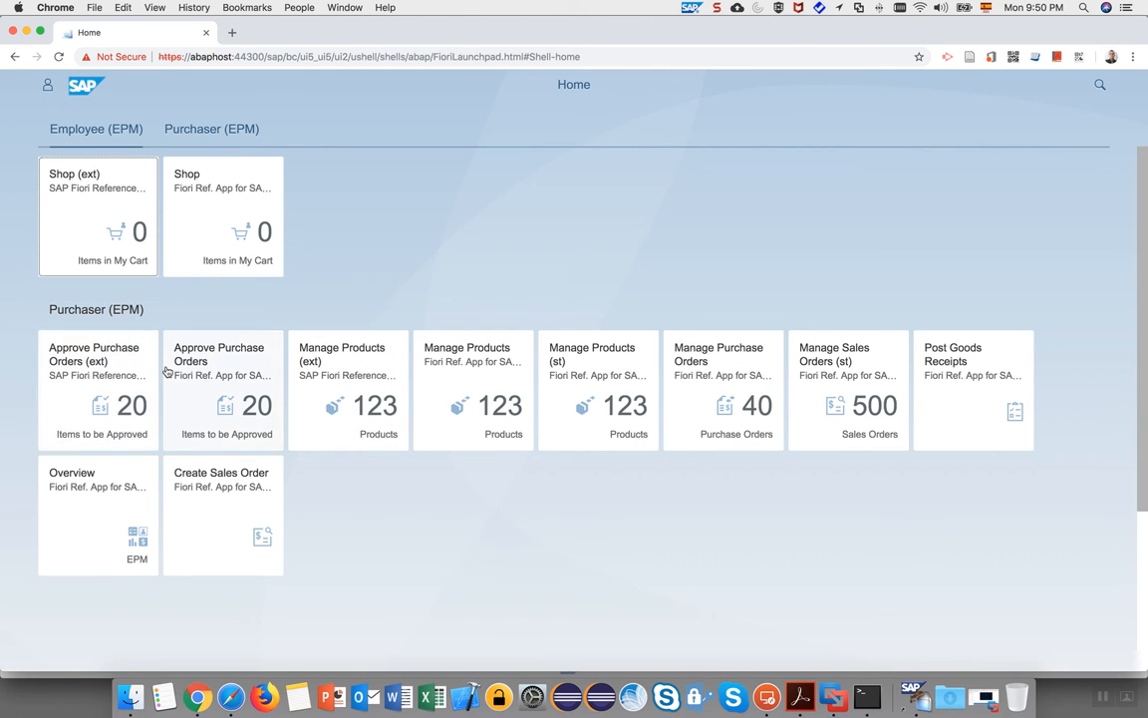
{"action": "left_click", "coordinate": [102, 372]}
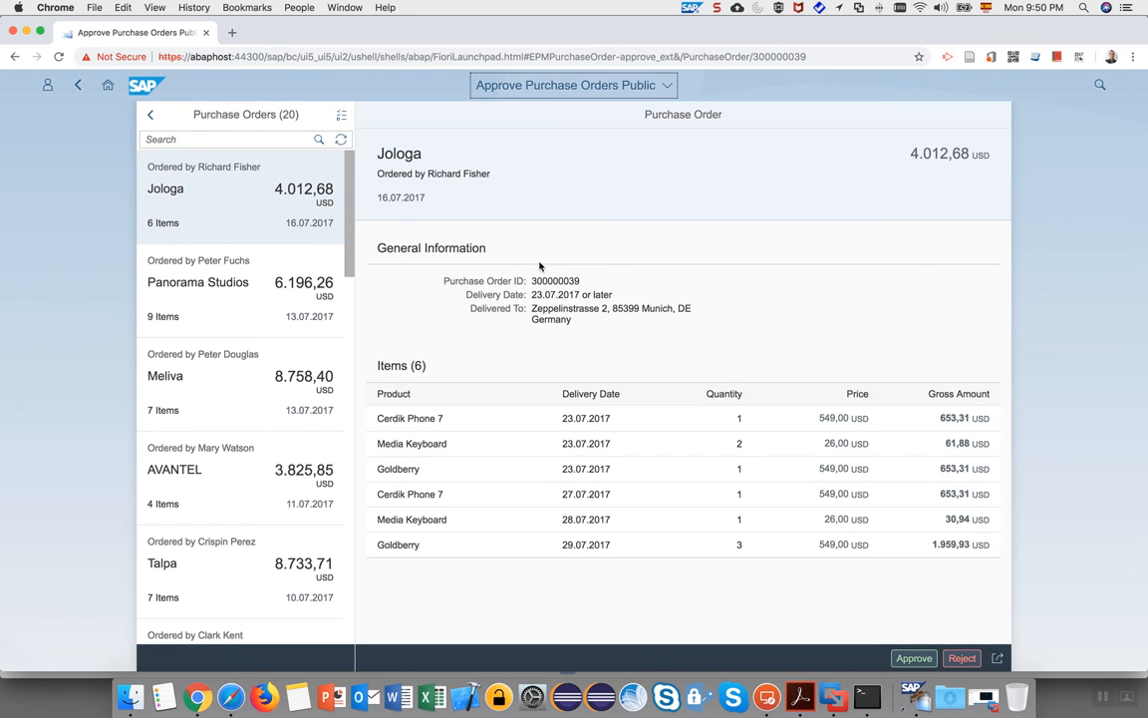
View the Panorama Studios, Meliva and AVANTEL purchase orders in turn.
{"action": "left_click", "coordinate": [243, 329]}
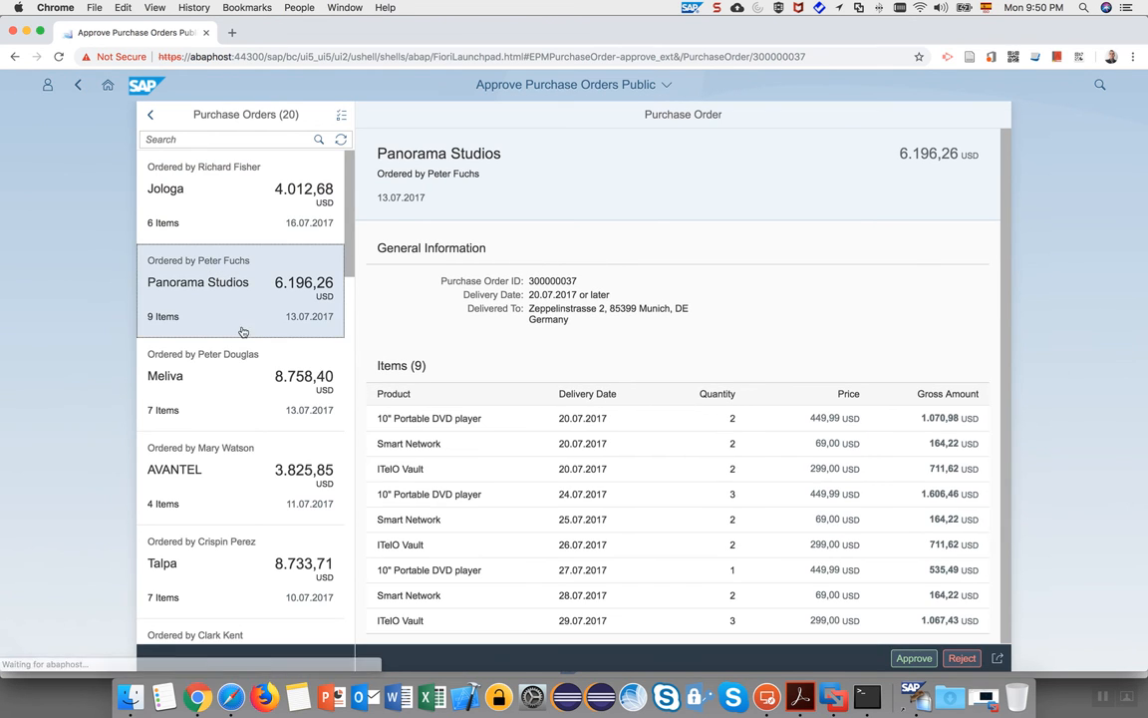
{"action": "left_click", "coordinate": [238, 388]}
{"action": "left_click", "coordinate": [231, 464]}
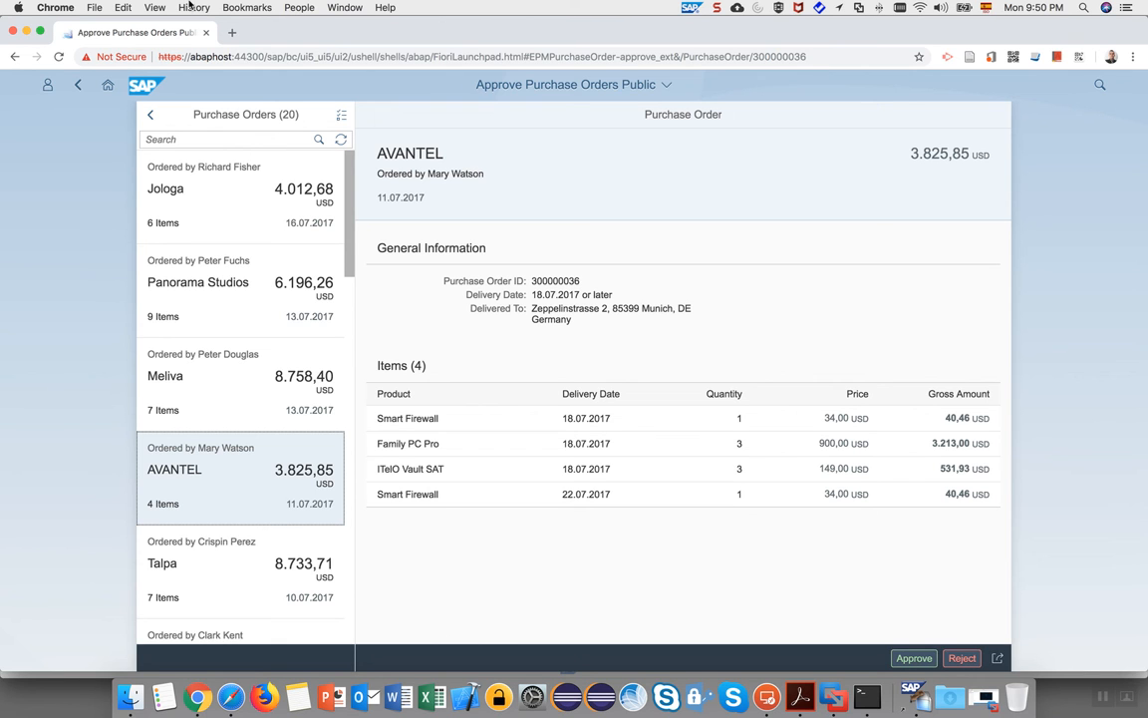
{"action": "left_click", "coordinate": [41, 32]}
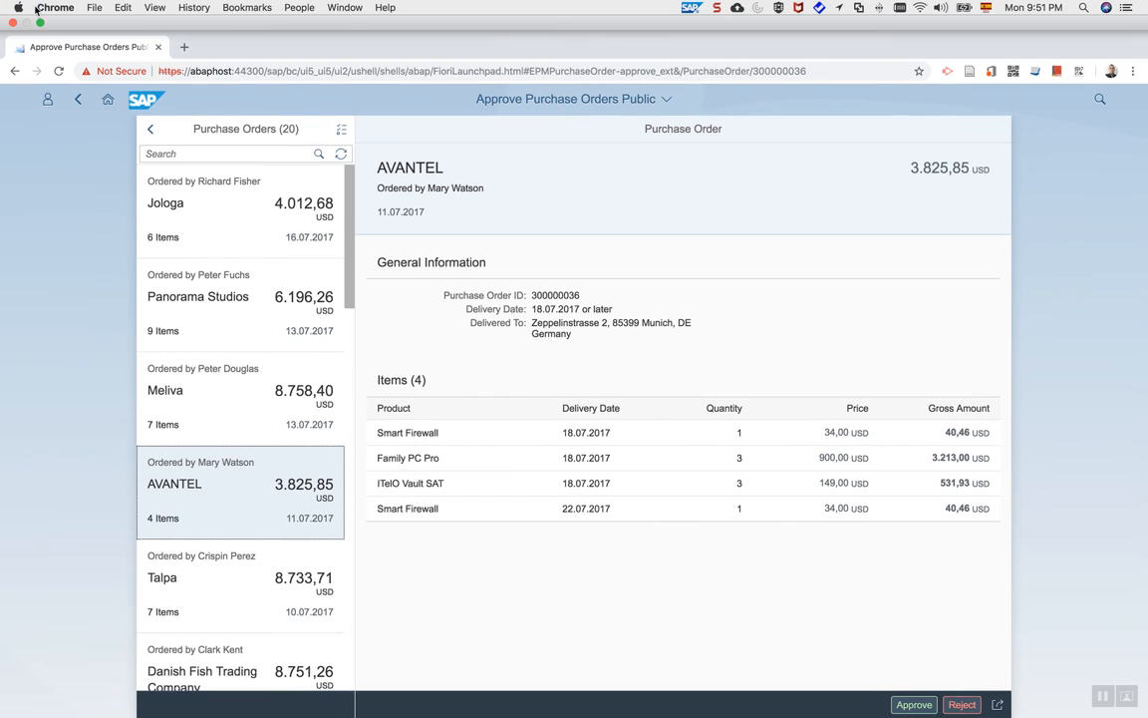
{"action": "left_click", "coordinate": [40, 22]}
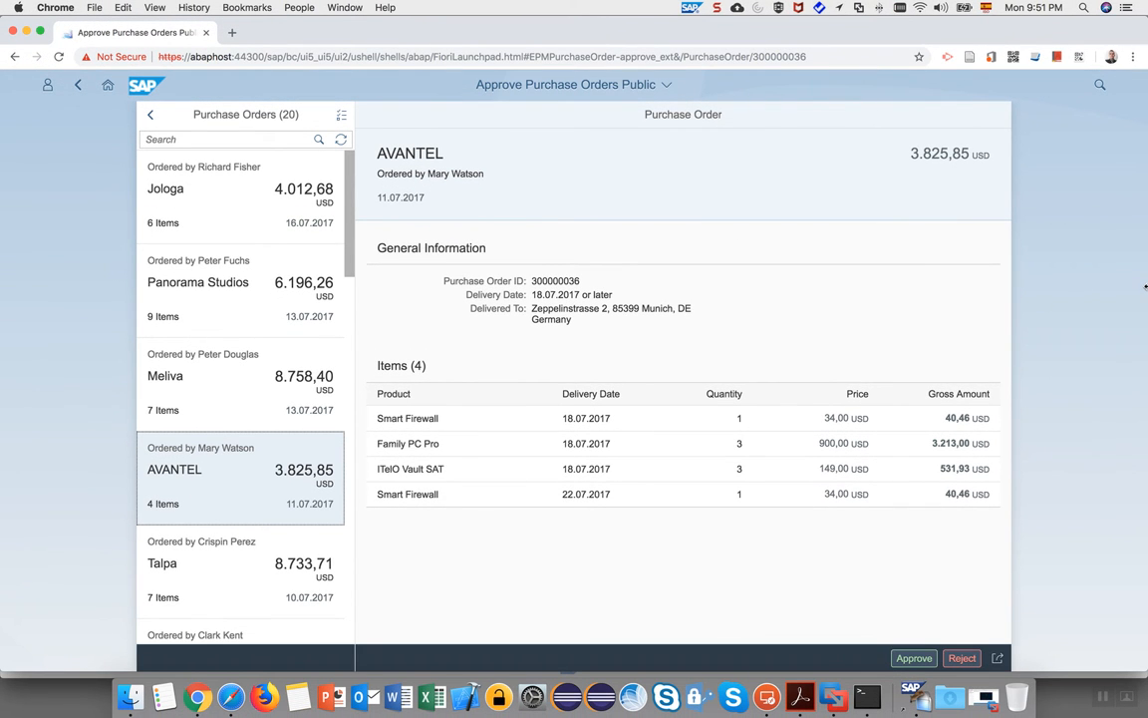
Resize the browser narrower and wider to test the order page's responsive layout, then go full screen.
{"action": "left_click_drag", "start_coordinate": [1145, 287], "coordinate": [264, 277]}
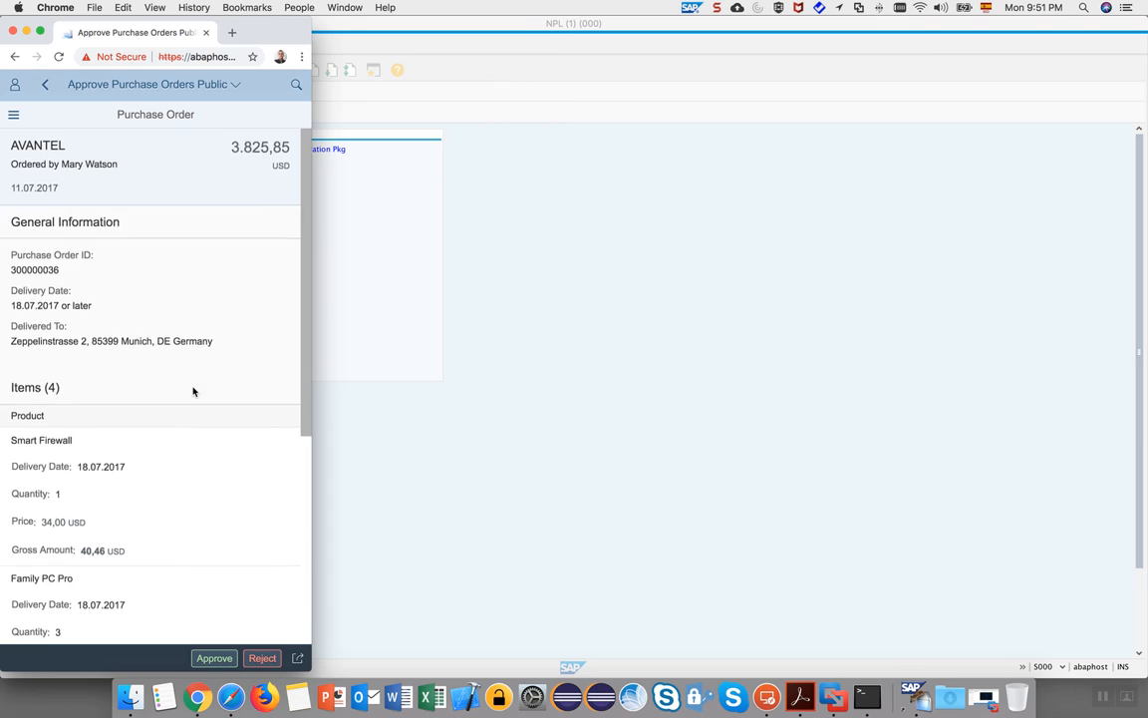
{"action": "scroll", "coordinate": [194, 391], "scroll_direction": "down", "scroll_amount": 5}
{"action": "scroll", "coordinate": [193, 391], "scroll_direction": "up", "scroll_amount": 5}
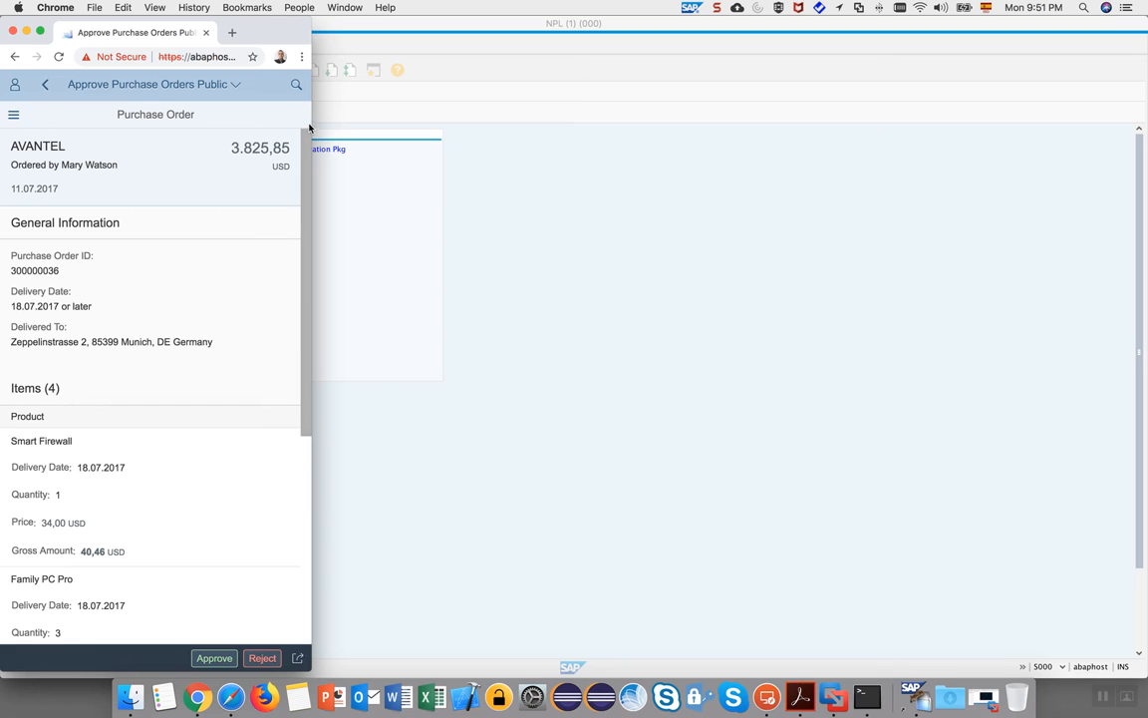
{"action": "left_click_drag", "start_coordinate": [312, 115], "coordinate": [591, 162]}
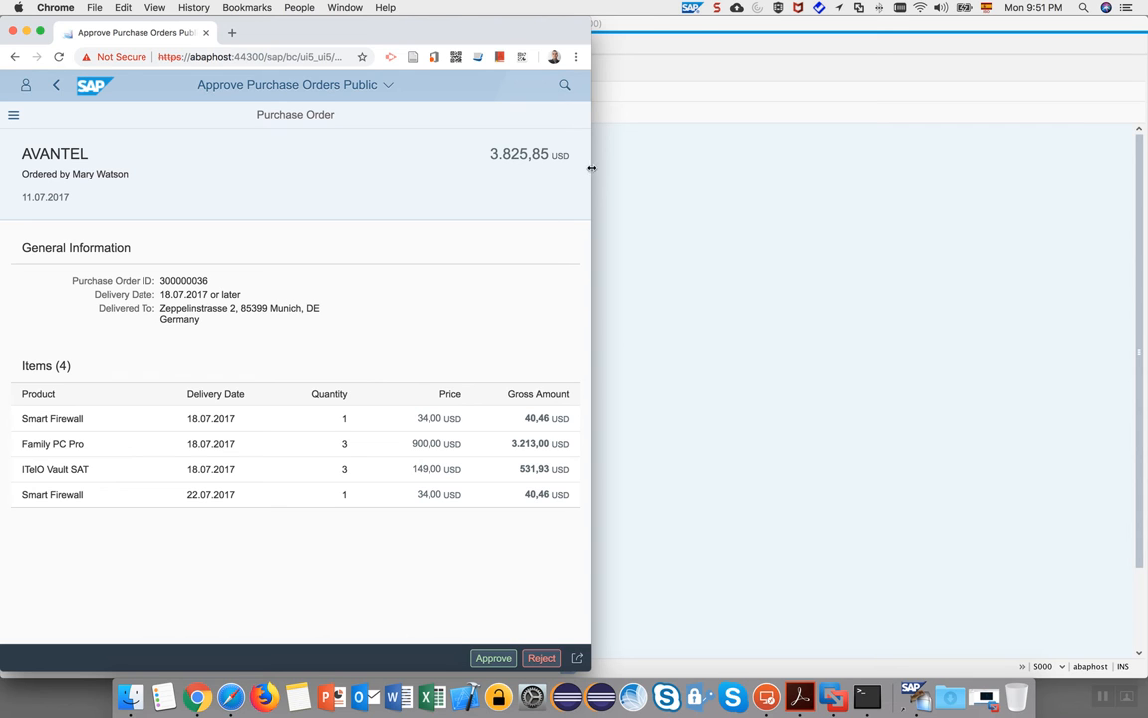
{"action": "left_click_drag", "start_coordinate": [590, 167], "coordinate": [258, 169]}
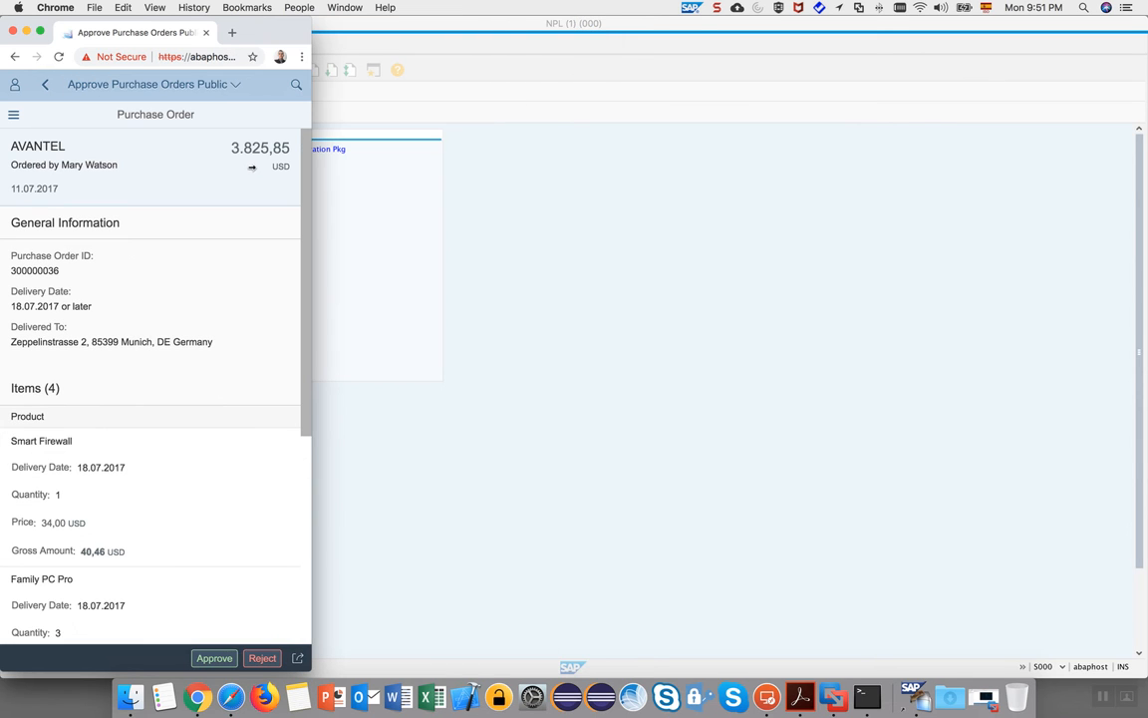
{"action": "scroll", "coordinate": [177, 348], "scroll_direction": "down", "scroll_amount": 5}
{"action": "scroll", "coordinate": [177, 348], "scroll_direction": "up", "scroll_amount": 5}
{"action": "left_click", "coordinate": [40, 30]}
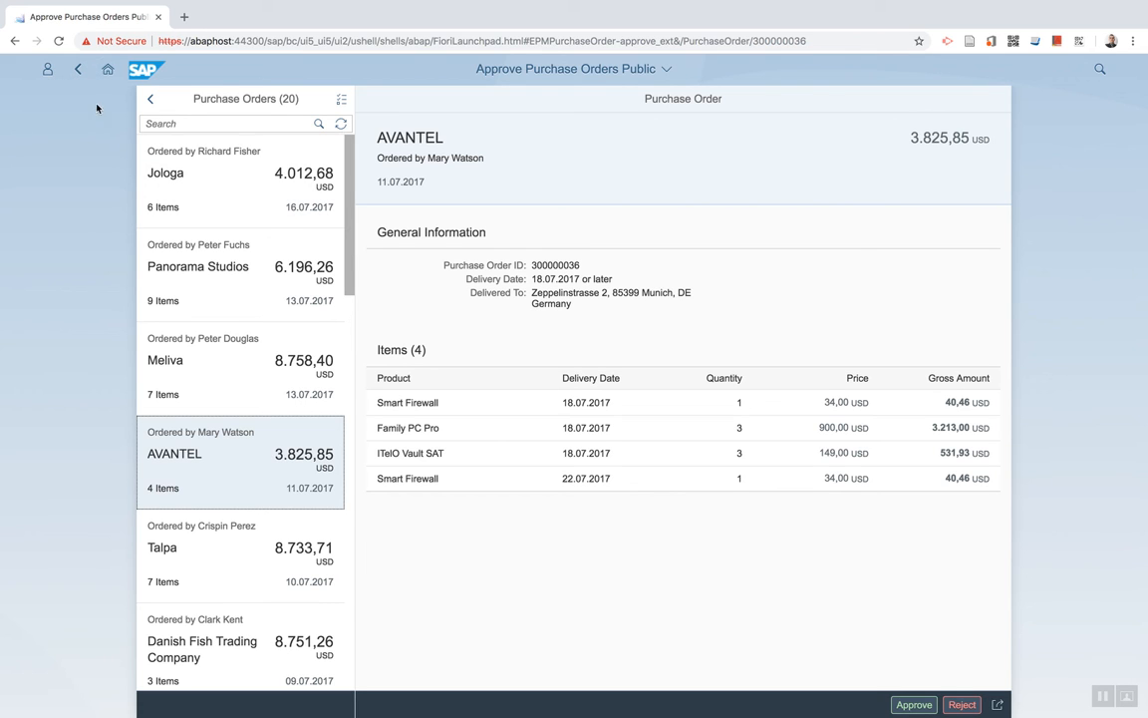
Return to the launchpad home page and switch to the SAP GUI logon screen.
{"action": "left_click", "coordinate": [102, 78]}
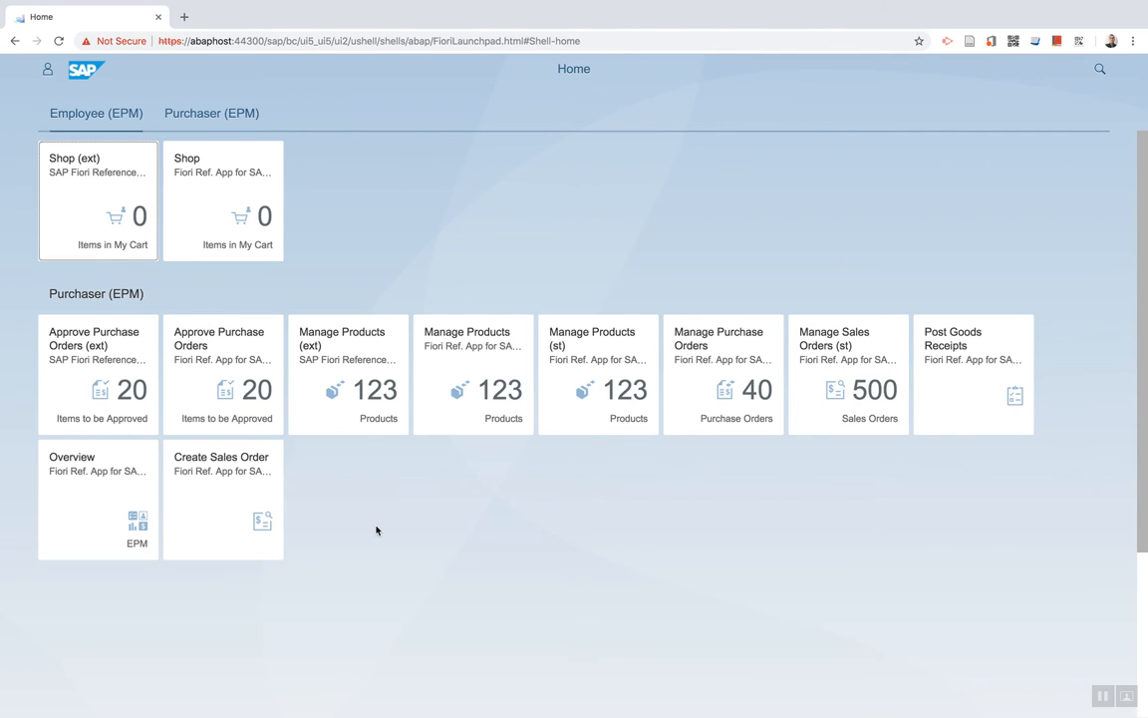
{"action": "key", "text": "ctrl+Left"}
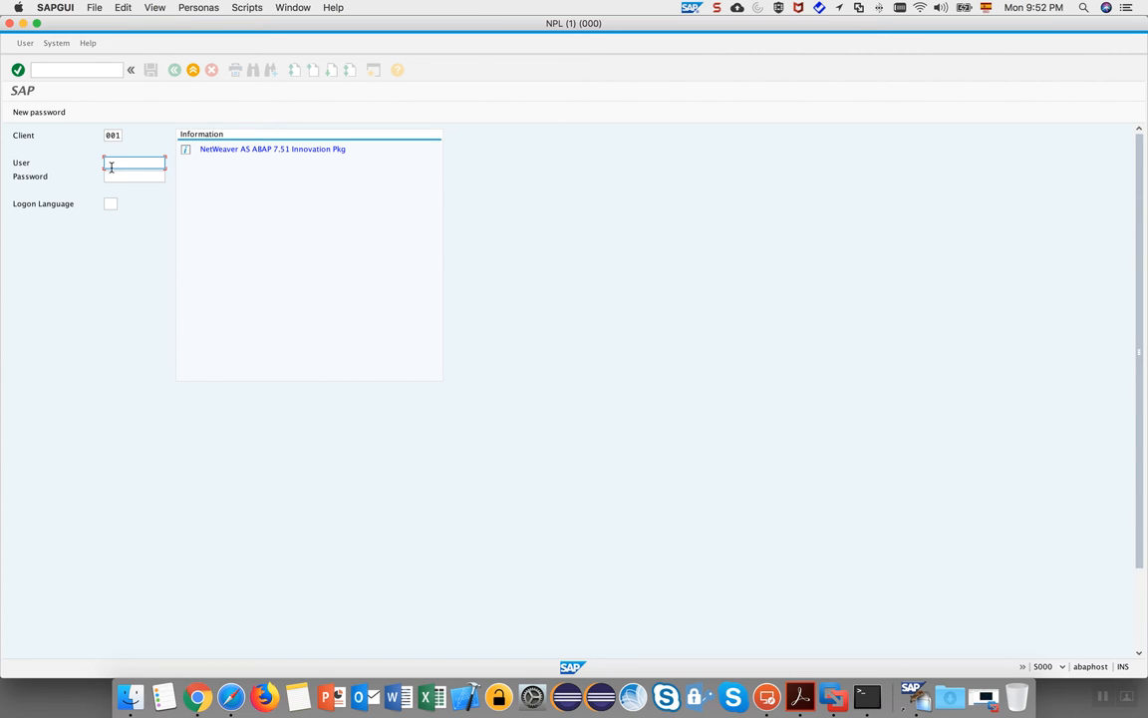
Log on to client 001 as DEVELOPER with the account password.
{"action": "type", "text": "D"}
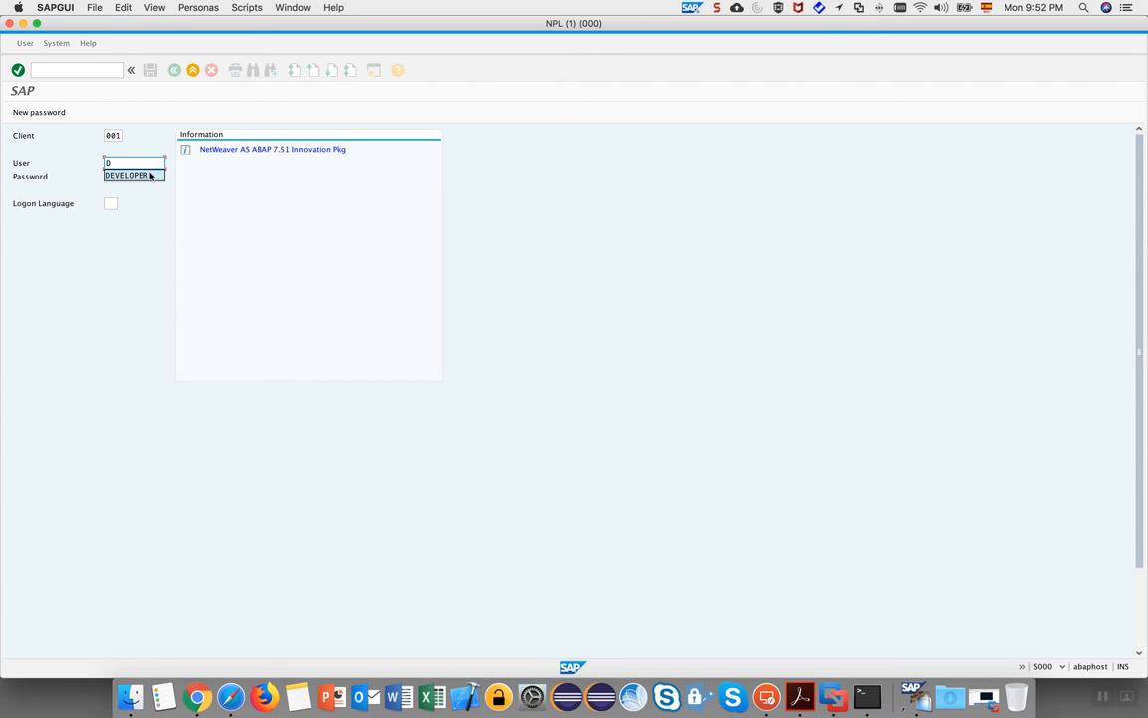
{"action": "left_click", "coordinate": [123, 176]}
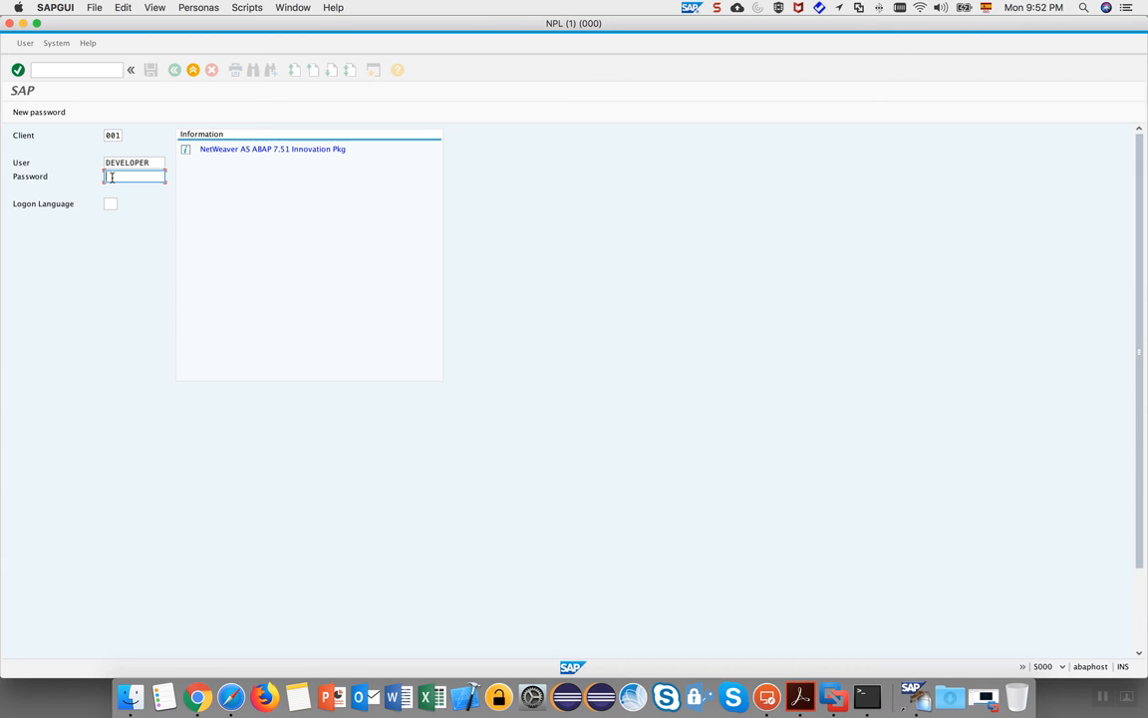
{"action": "type", "text": "Down1oad"}
{"action": "key", "text": "Return"}
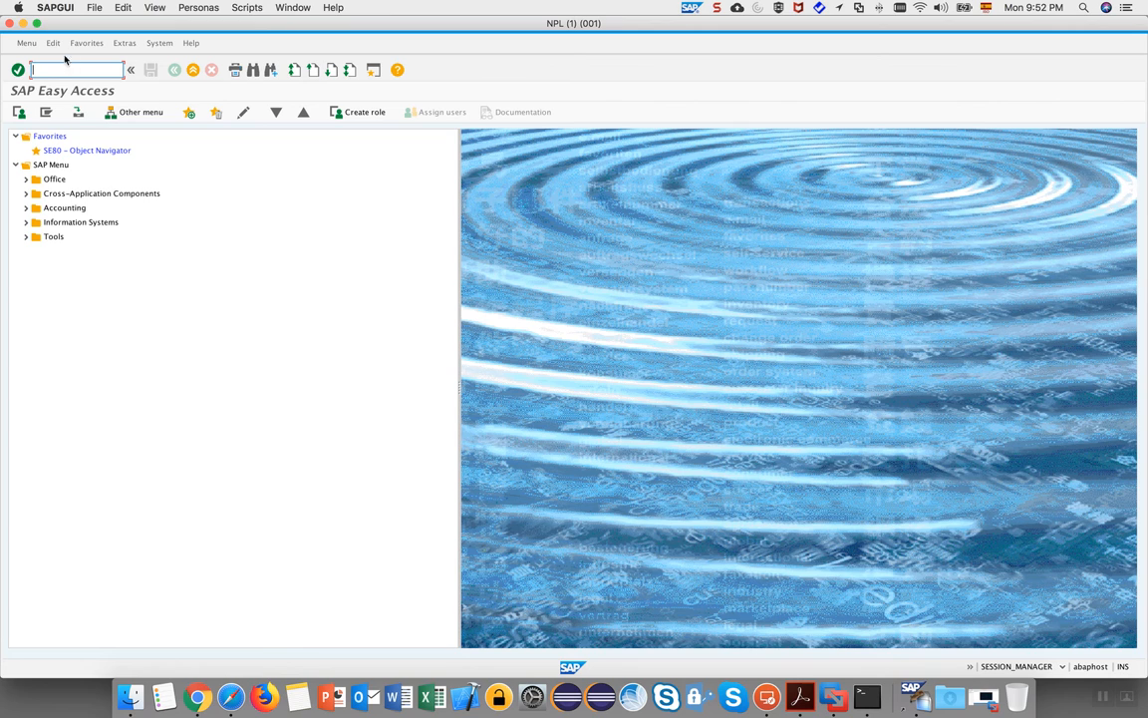
Run transaction SU01 and start entering the user name.
{"action": "type", "text": "su01"}
{"action": "key", "text": "Return"}
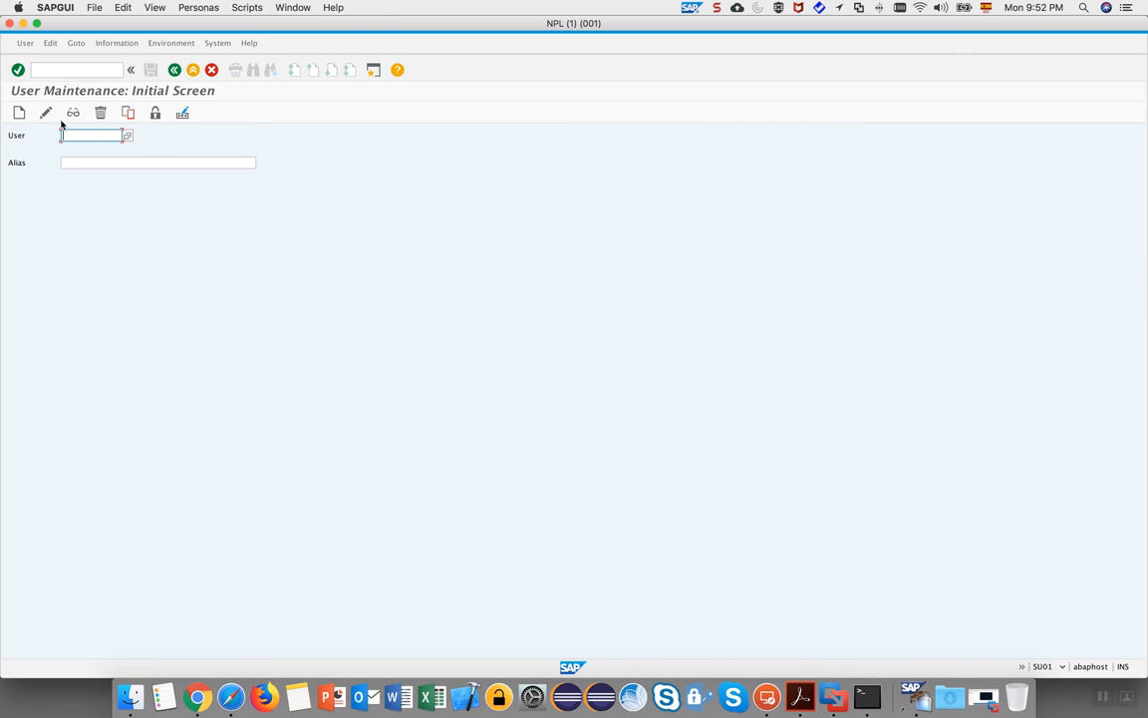
{"action": "type", "text": "DEV"}
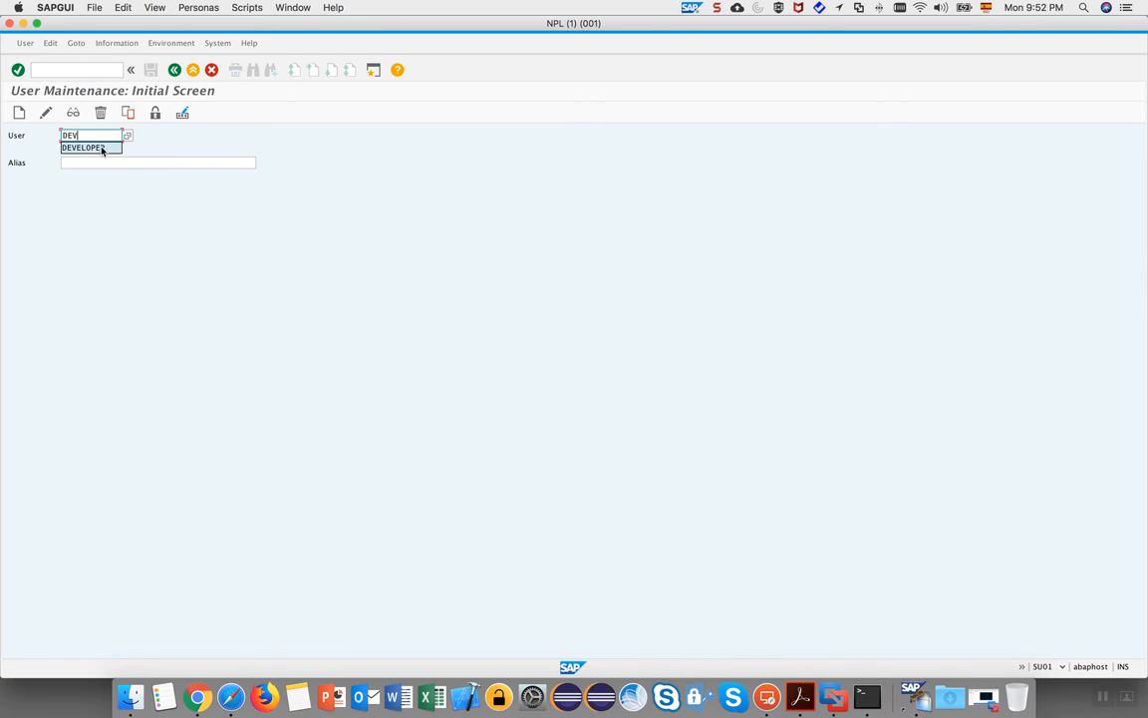
Open user DEVELOPER in change mode on the Roles tab.
{"action": "left_click", "coordinate": [77, 148]}
{"action": "left_click", "coordinate": [45, 112]}
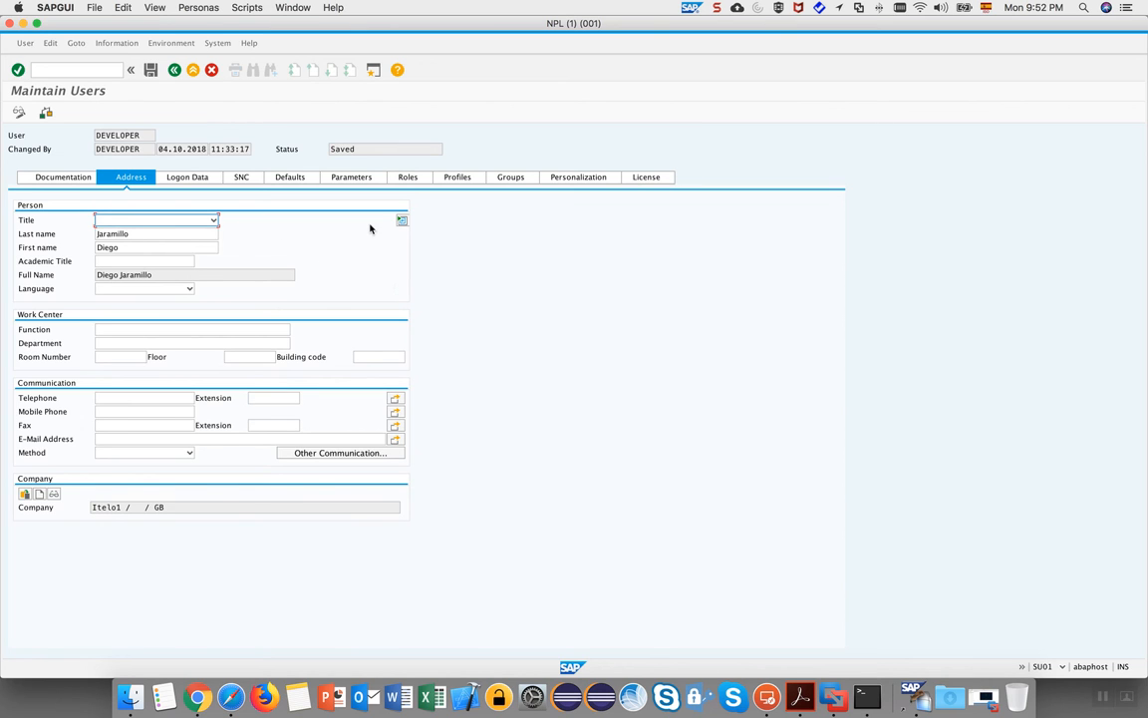
{"action": "left_click", "coordinate": [408, 180]}
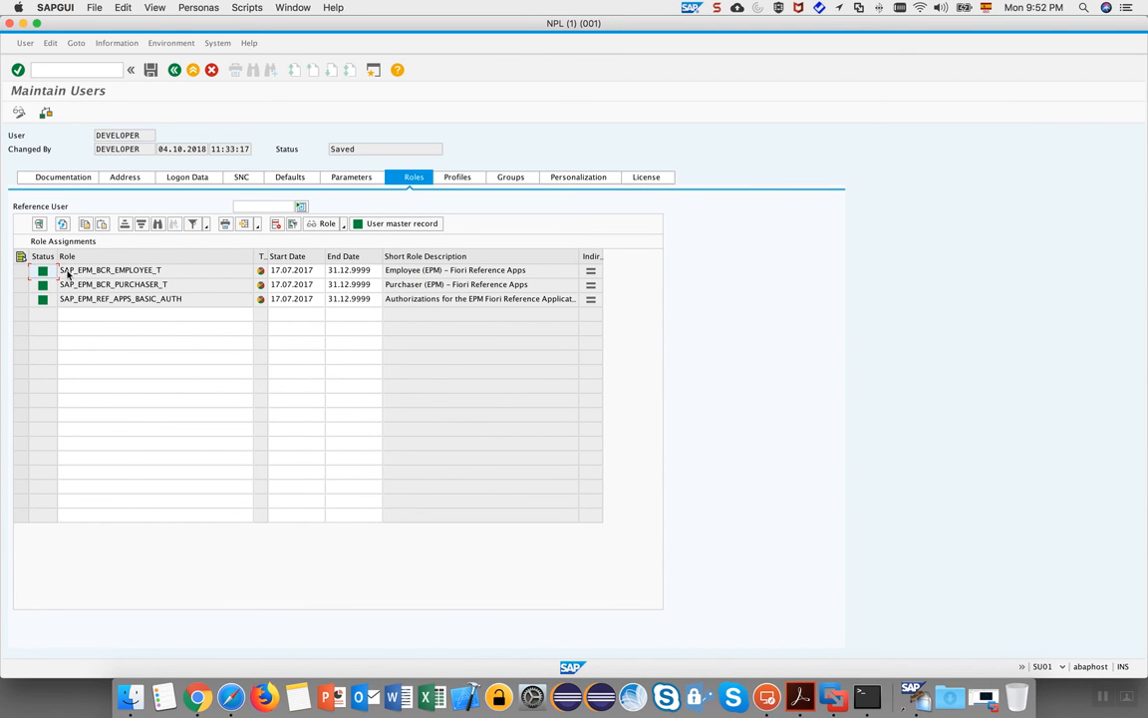
Review the assigned SAP_EPM_BCR_EMPLOYEE_T and SAP_EPM_BCR_PURCHASER_T roles and their descriptions.
{"action": "left_click", "coordinate": [165, 273]}
{"action": "left_click", "coordinate": [146, 287]}
{"action": "left_click", "coordinate": [140, 270]}
{"action": "left_click", "coordinate": [154, 286]}
{"action": "left_click", "coordinate": [144, 270]}
{"action": "left_click", "coordinate": [498, 286]}
{"action": "left_click", "coordinate": [487, 270]}
Inspect SAP_EPM_BCR_EMPLOYEE_T's menu: the Employee (EPM) node links to tile group SAP_EPM_BCG_EMPLOYEE_T.
{"action": "double_click", "coordinate": [171, 272]}
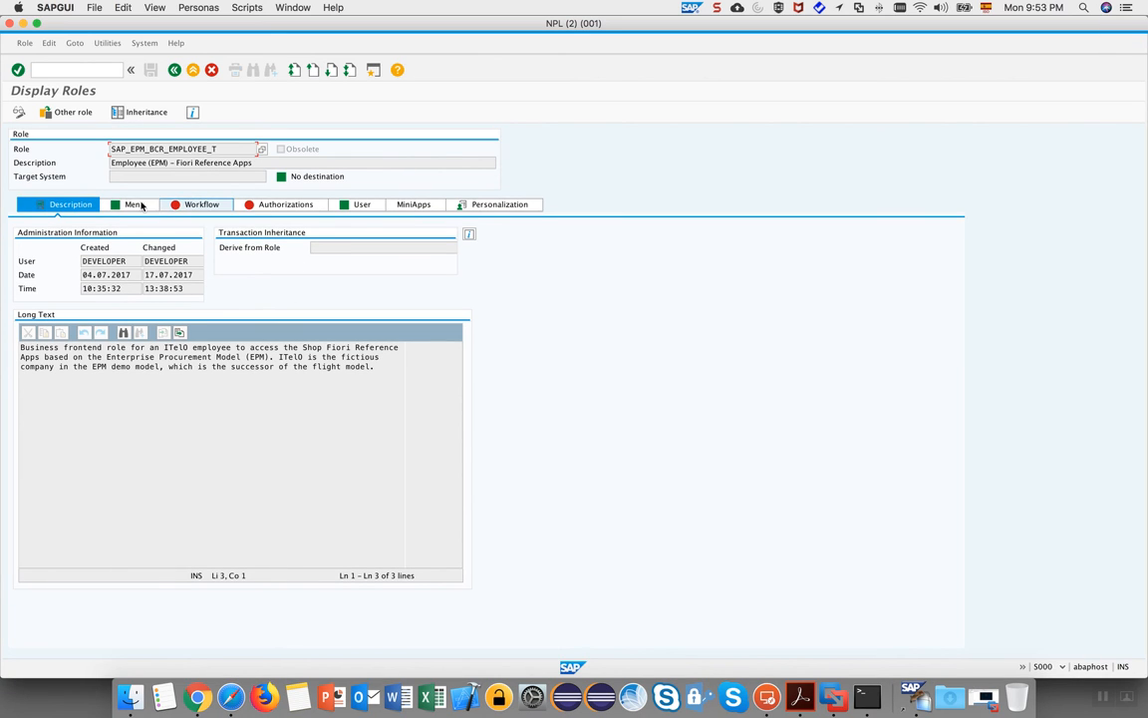
{"action": "left_click", "coordinate": [136, 208]}
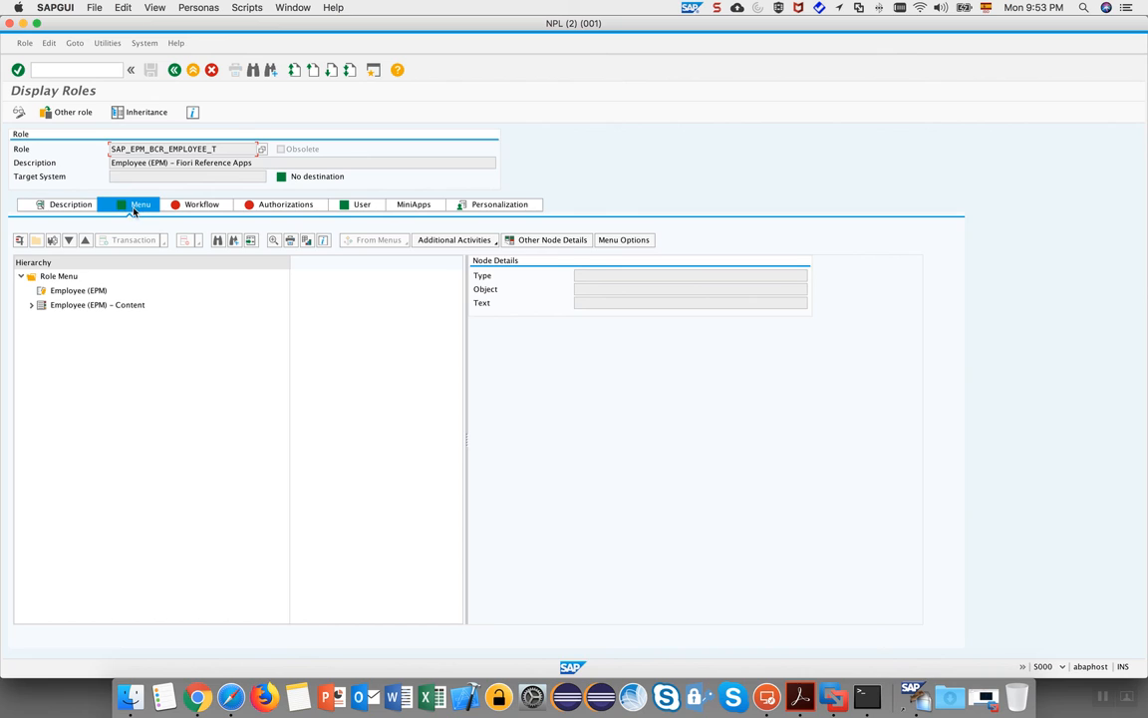
{"action": "left_click", "coordinate": [79, 292]}
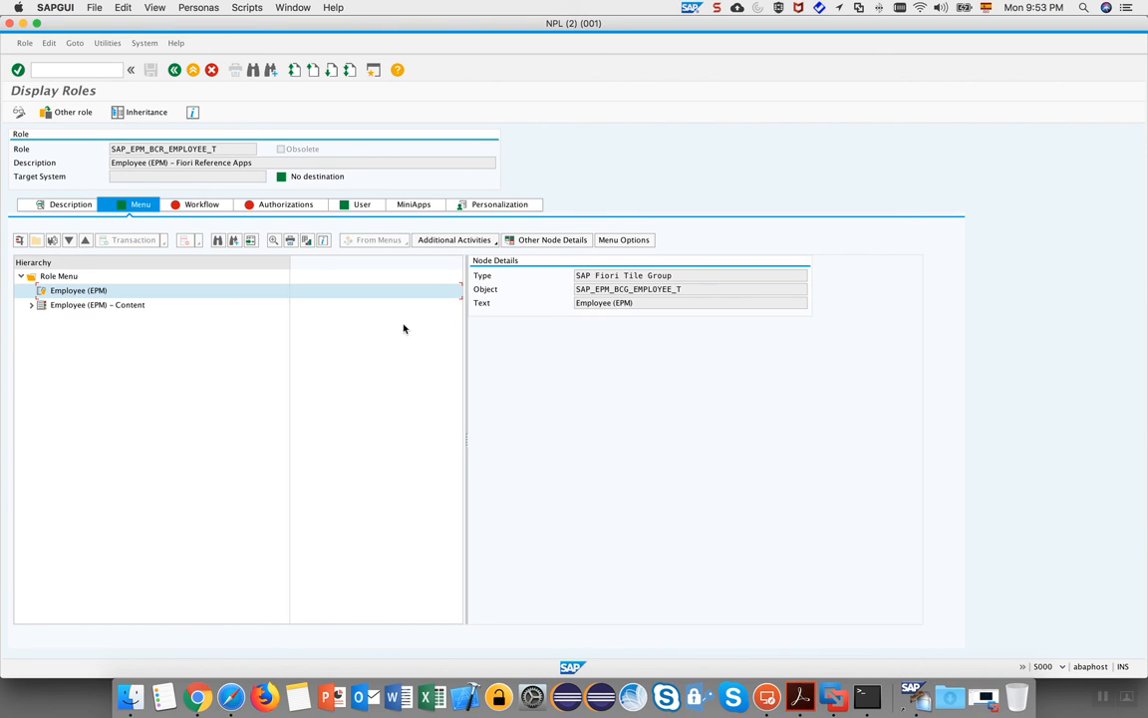
{"action": "left_click_drag", "start_coordinate": [686, 275], "coordinate": [553, 274]}
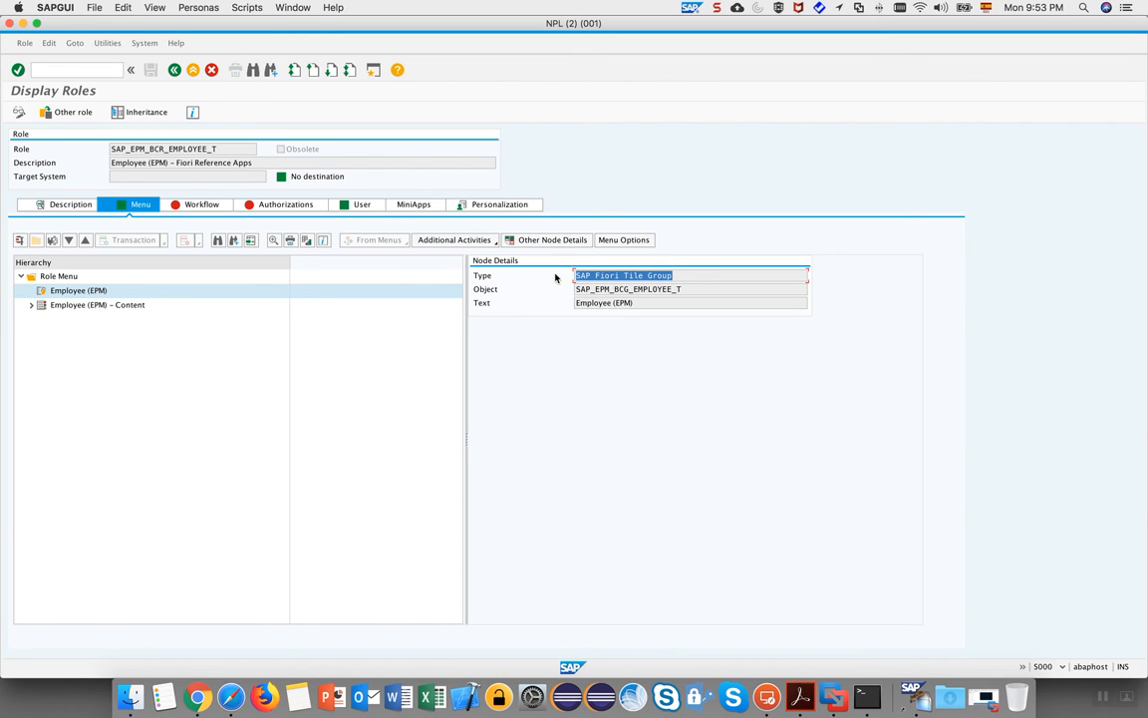
{"action": "left_click", "coordinate": [707, 288]}
{"action": "left_click_drag", "start_coordinate": [686, 289], "coordinate": [571, 306]}
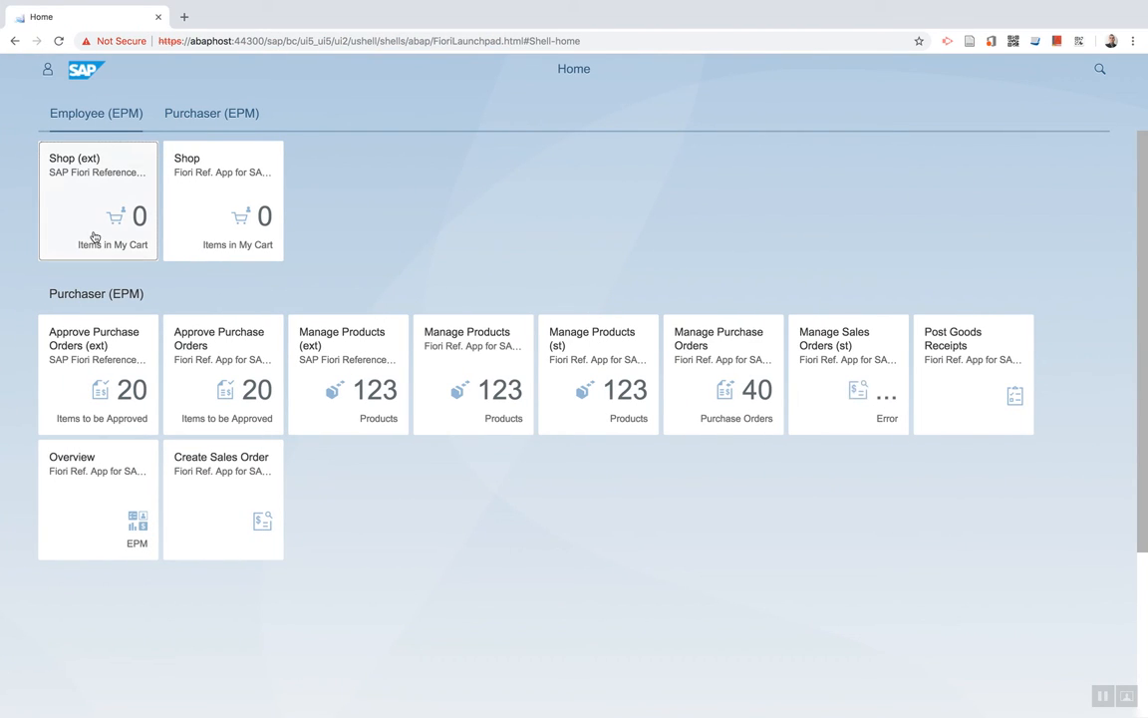
Check the role's Employee (EPM) – Content node, which is Tile Catalog SAP_EPM_BC_EMPLOYEE_T.
{"action": "key", "text": "ctrl+Left"}
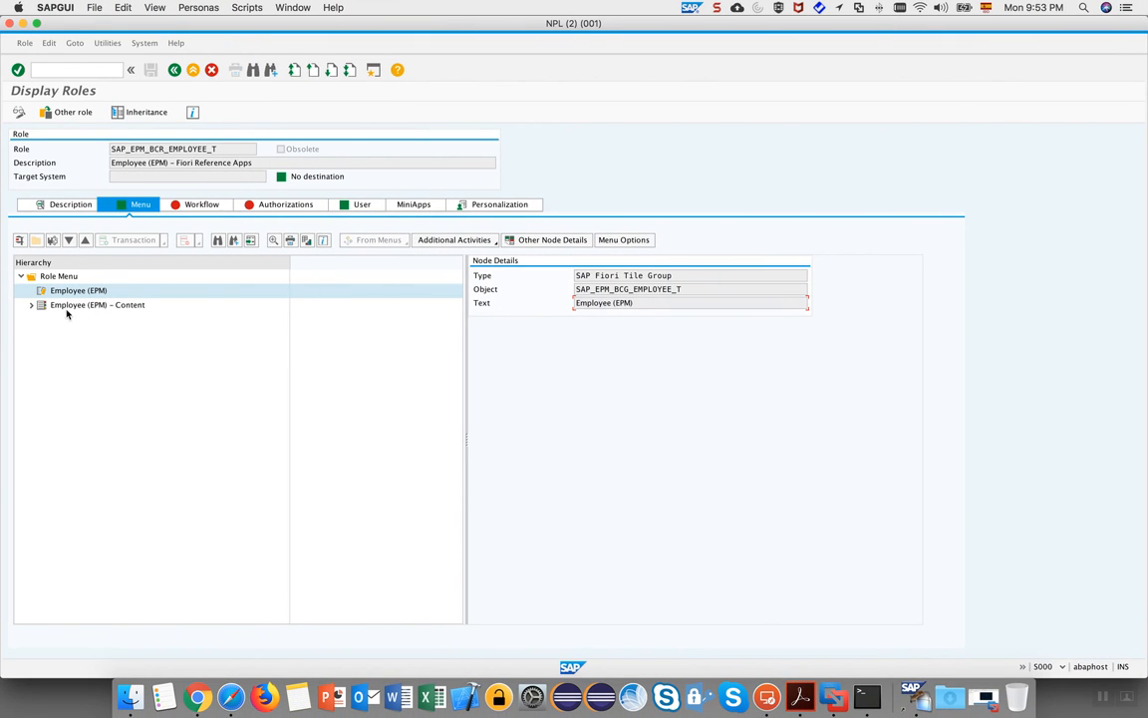
{"action": "double_click", "coordinate": [72, 306]}
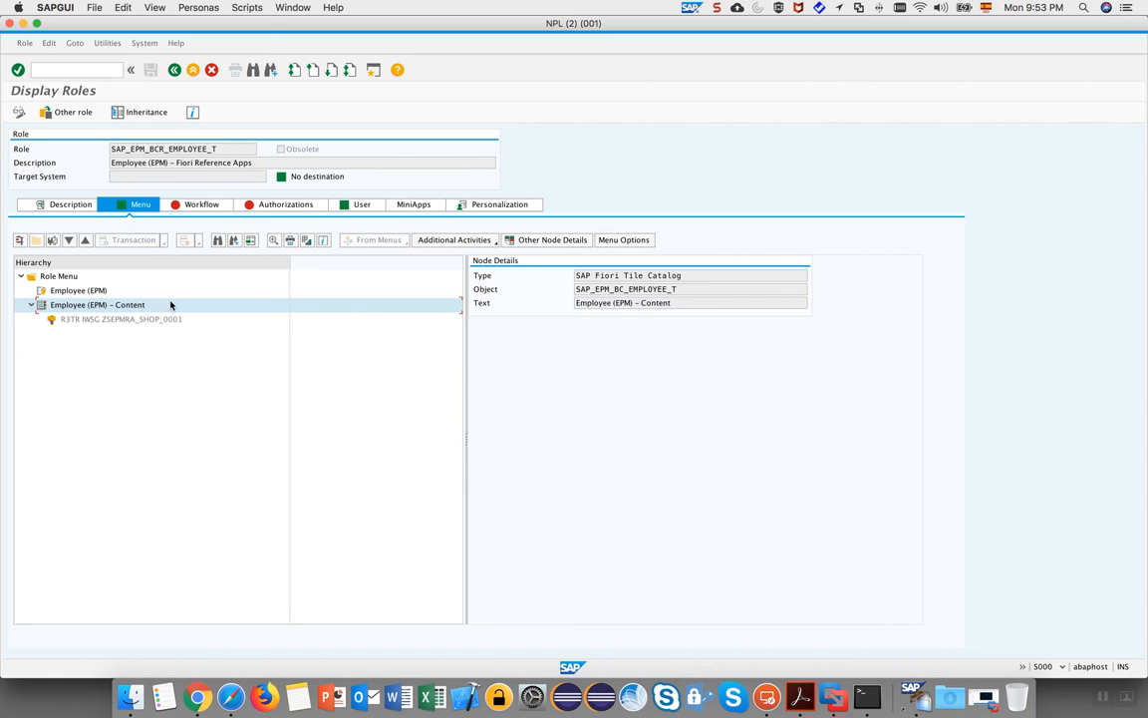
{"action": "double_click", "coordinate": [668, 276]}
{"action": "left_click", "coordinate": [649, 275]}
{"action": "double_click", "coordinate": [650, 275]}
{"action": "left_click", "coordinate": [704, 275]}
{"action": "left_click_drag", "start_coordinate": [691, 275], "coordinate": [659, 303]}
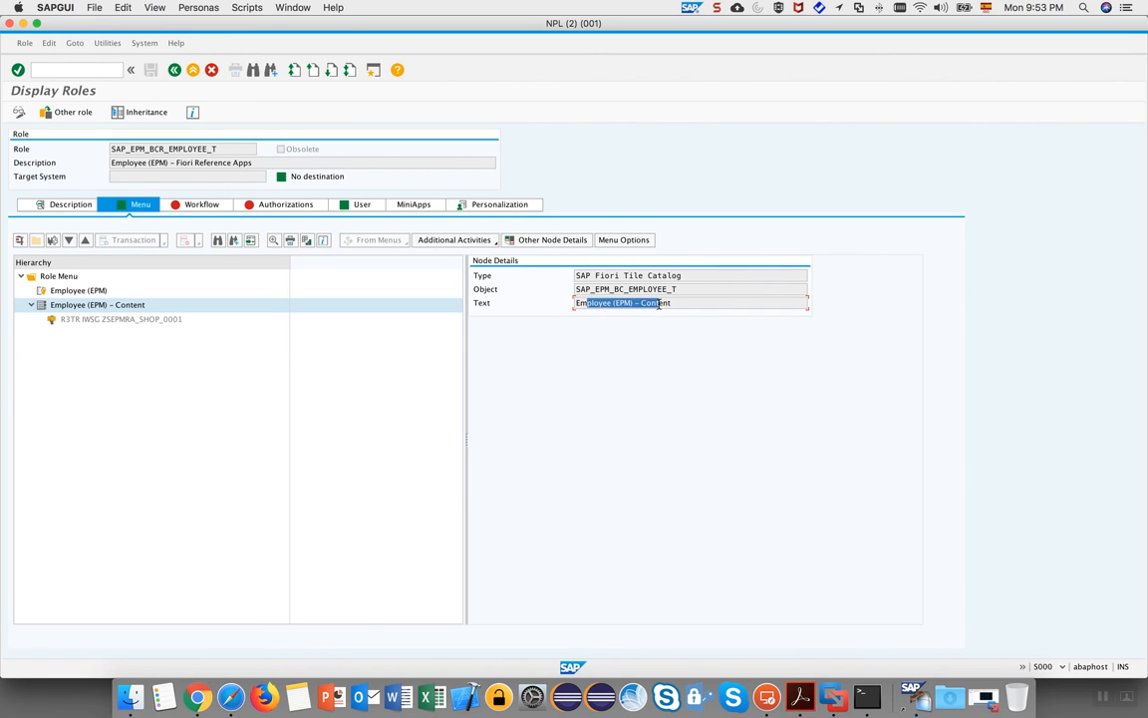
{"action": "left_click", "coordinate": [681, 303]}
Show the Employee (EPM) - Content catalog in the launchpad's App Finder, listing the Shop apps.
{"action": "key", "text": "ctrl+Right"}
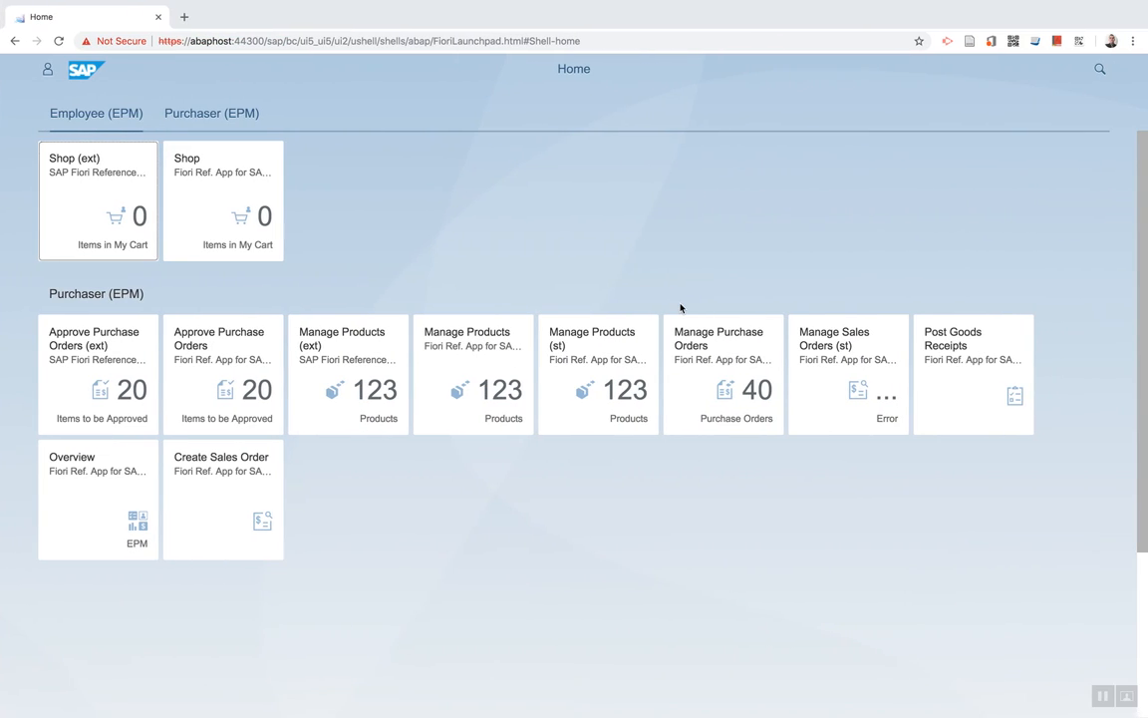
{"action": "left_click", "coordinate": [49, 71]}
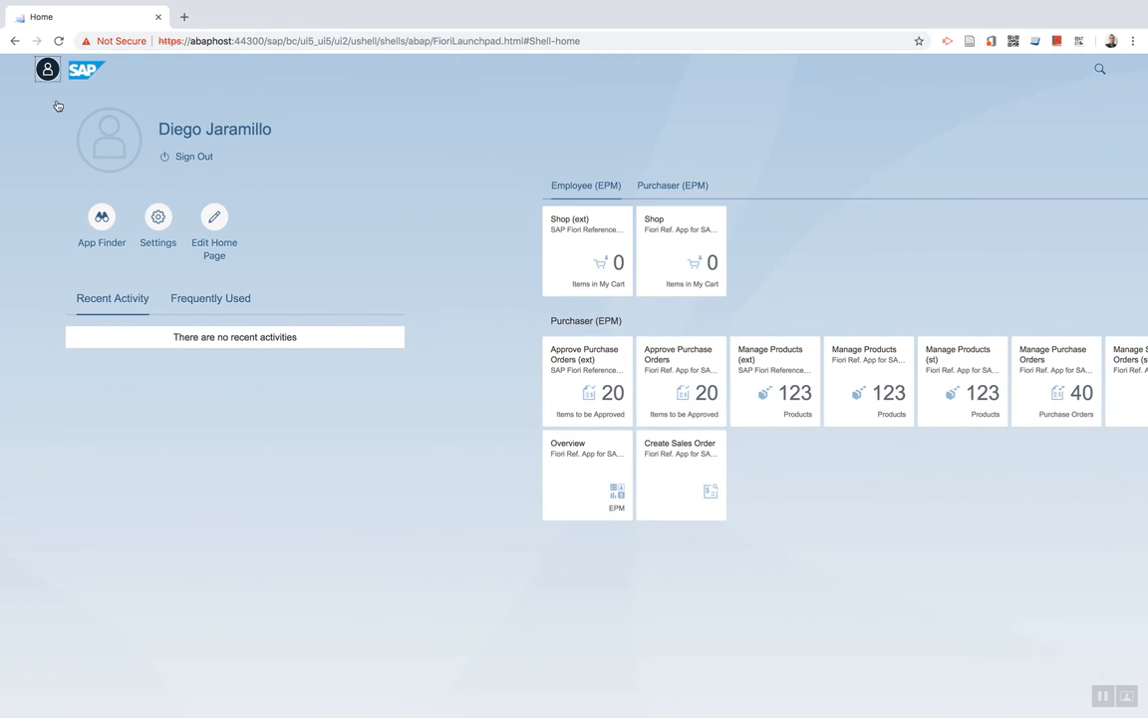
{"action": "left_click", "coordinate": [103, 218]}
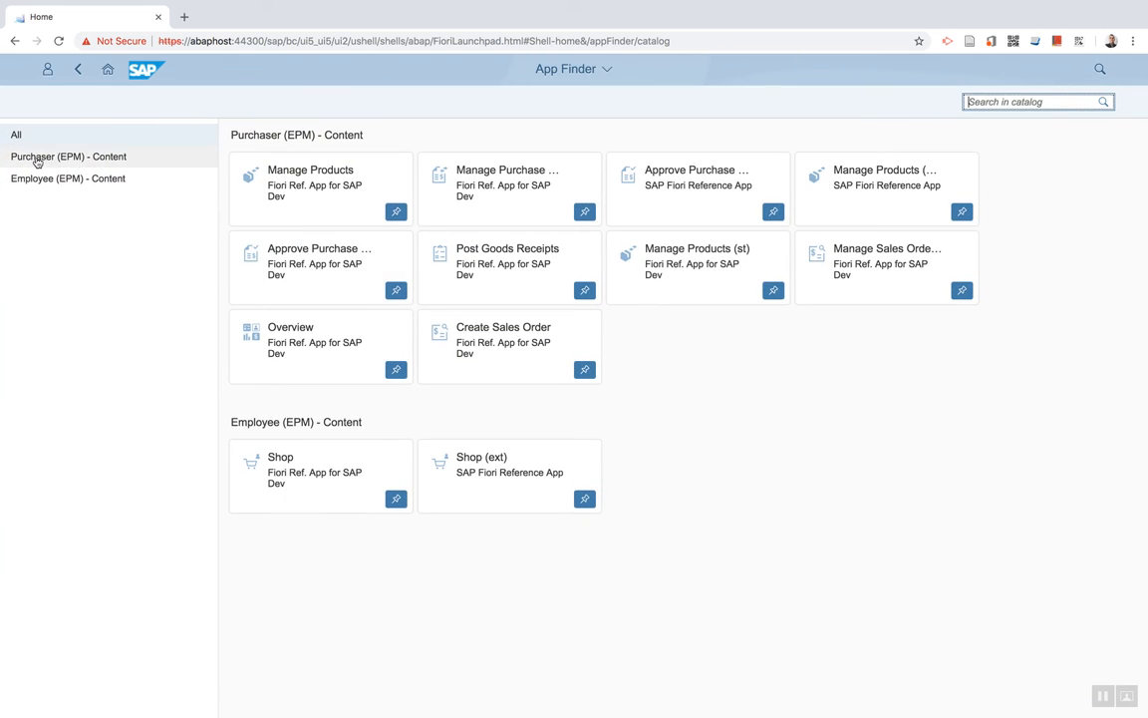
{"action": "left_click", "coordinate": [62, 181]}
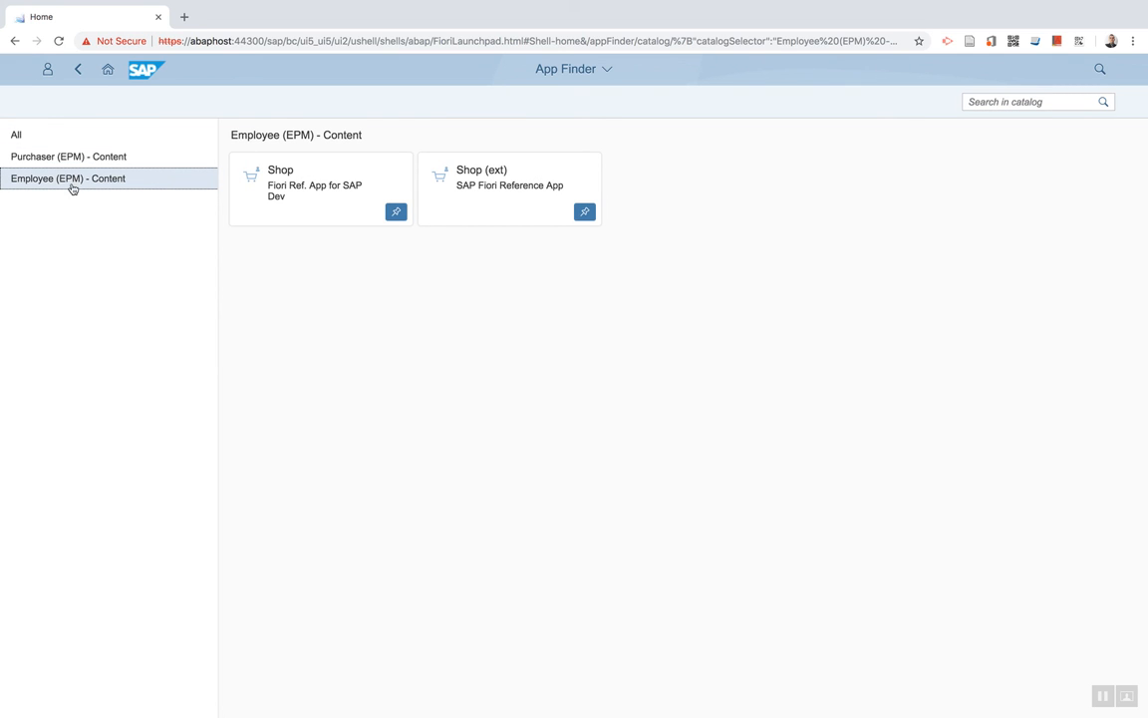
{"action": "key", "text": "ctrl+Left"}
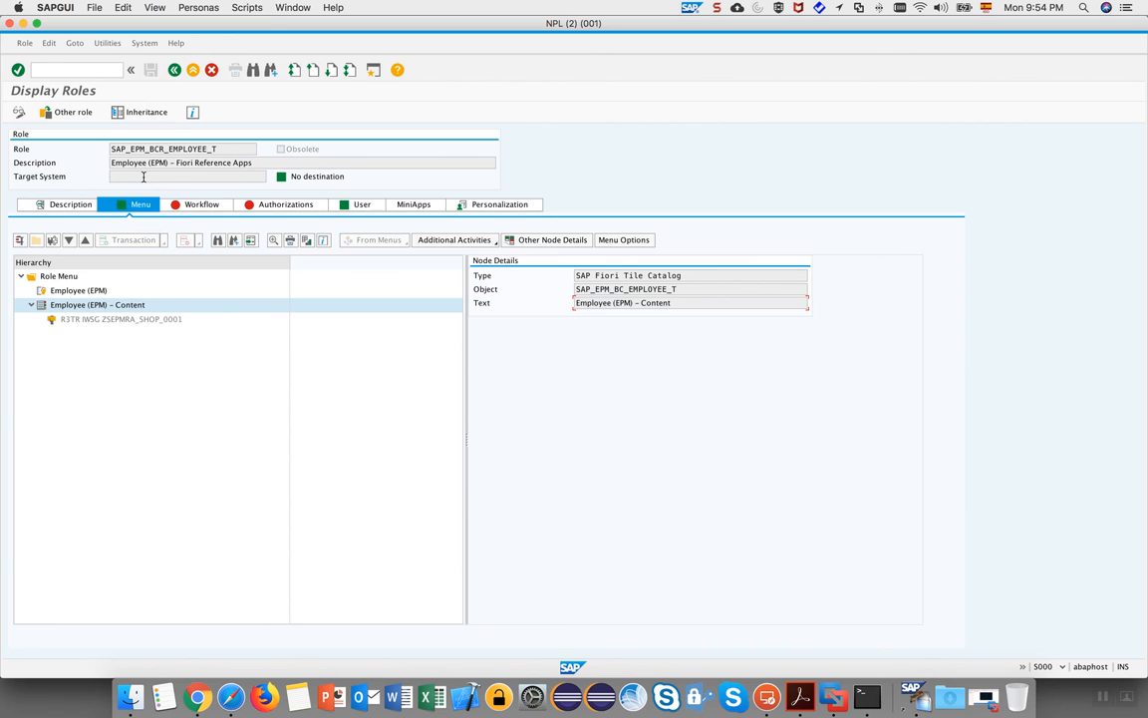
Review the role's User tab, which lists the DEVELOPER user.
{"action": "left_click", "coordinate": [357, 205]}
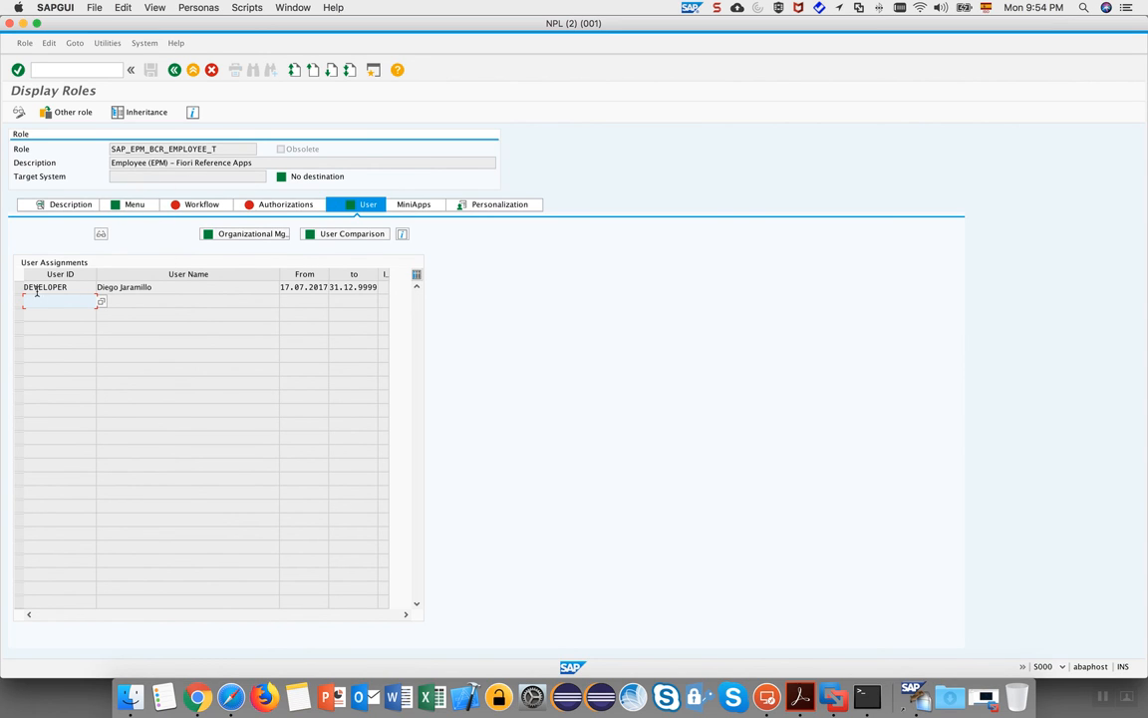
{"action": "left_click", "coordinate": [76, 287]}
{"action": "left_click_drag", "start_coordinate": [78, 287], "coordinate": [17, 288]}
{"action": "left_click_drag", "start_coordinate": [174, 287], "coordinate": [76, 290]}
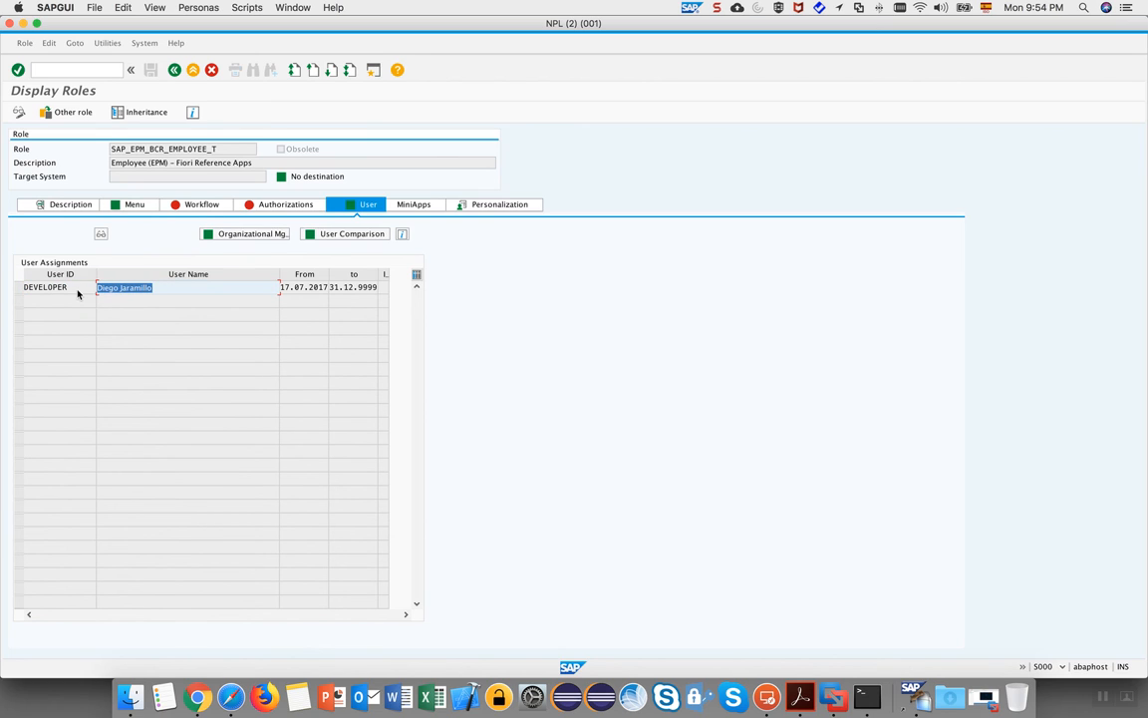
{"action": "left_click", "coordinate": [205, 298]}
Try removing DEVELOPER from the role, dismiss the user-locked error, and leave role maintenance.
{"action": "left_click", "coordinate": [18, 111]}
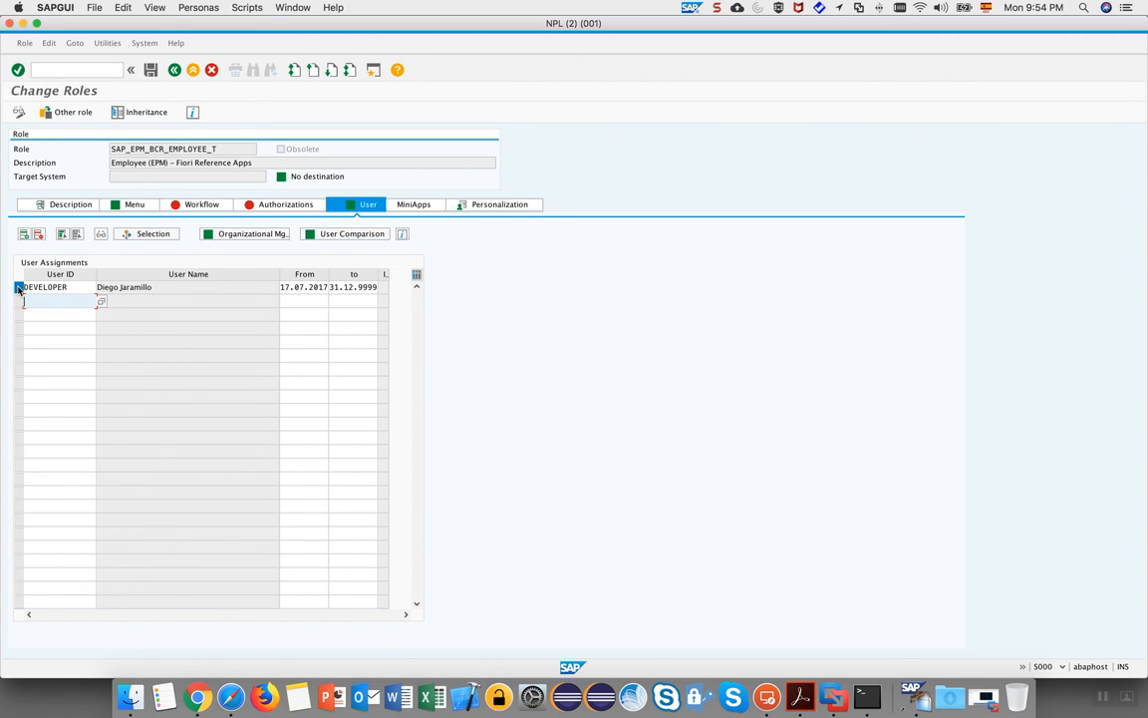
{"action": "left_click", "coordinate": [18, 287]}
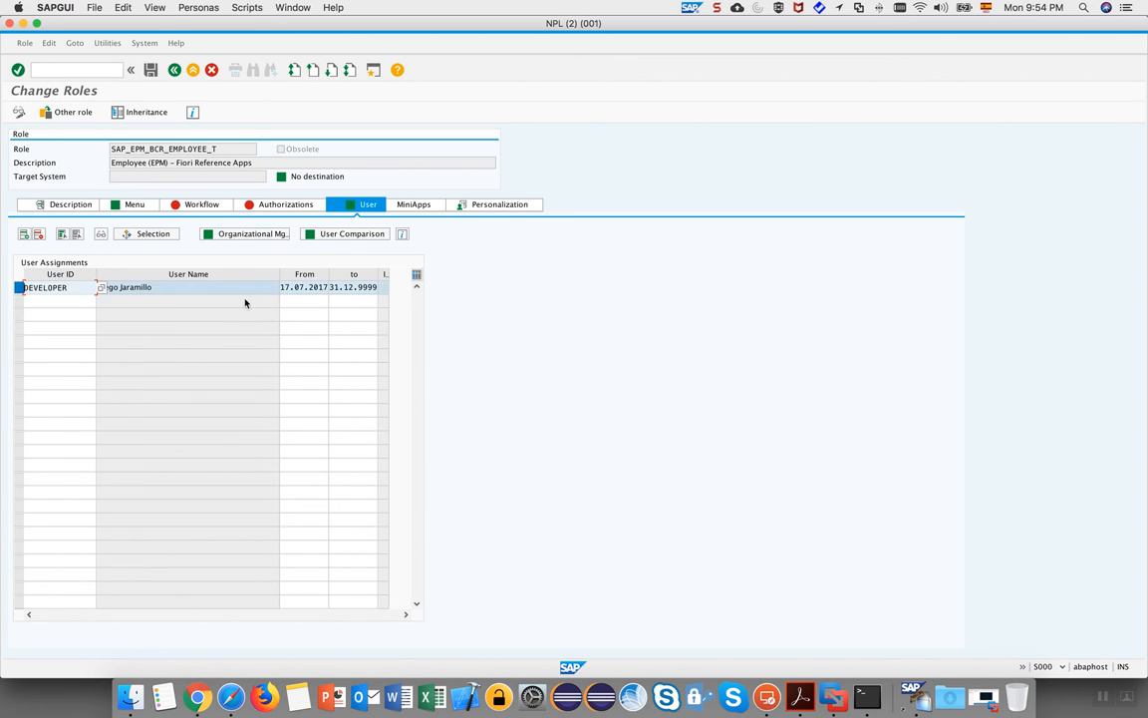
{"action": "left_click", "coordinate": [52, 237]}
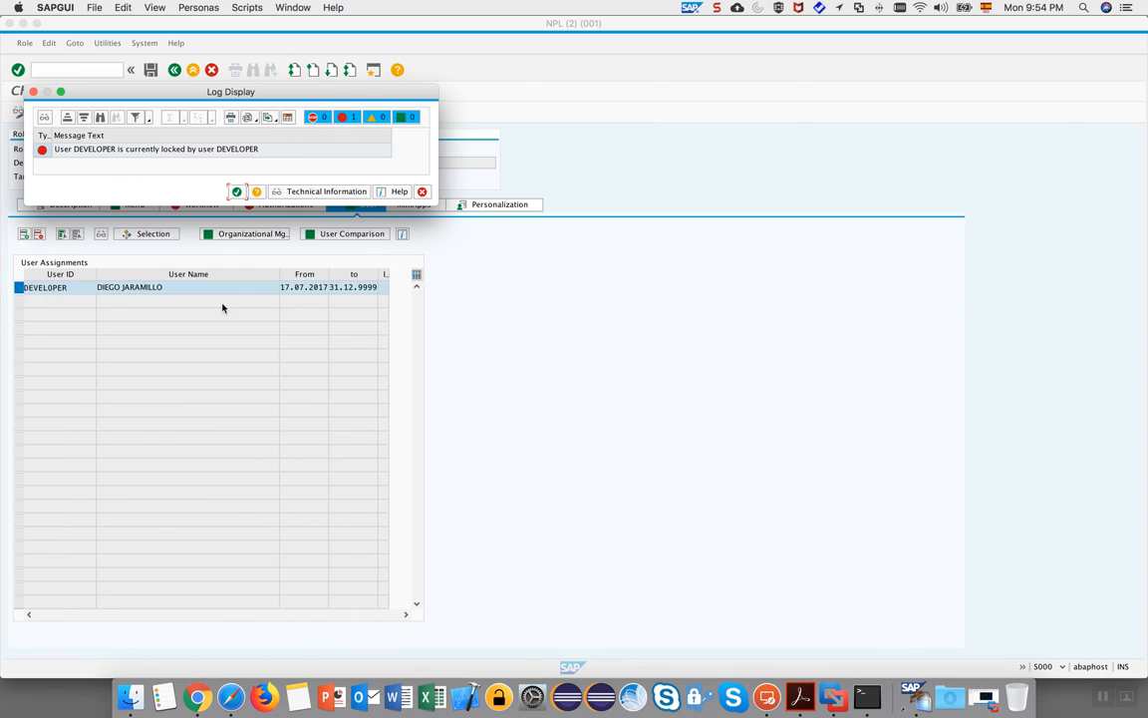
{"action": "left_click", "coordinate": [236, 192]}
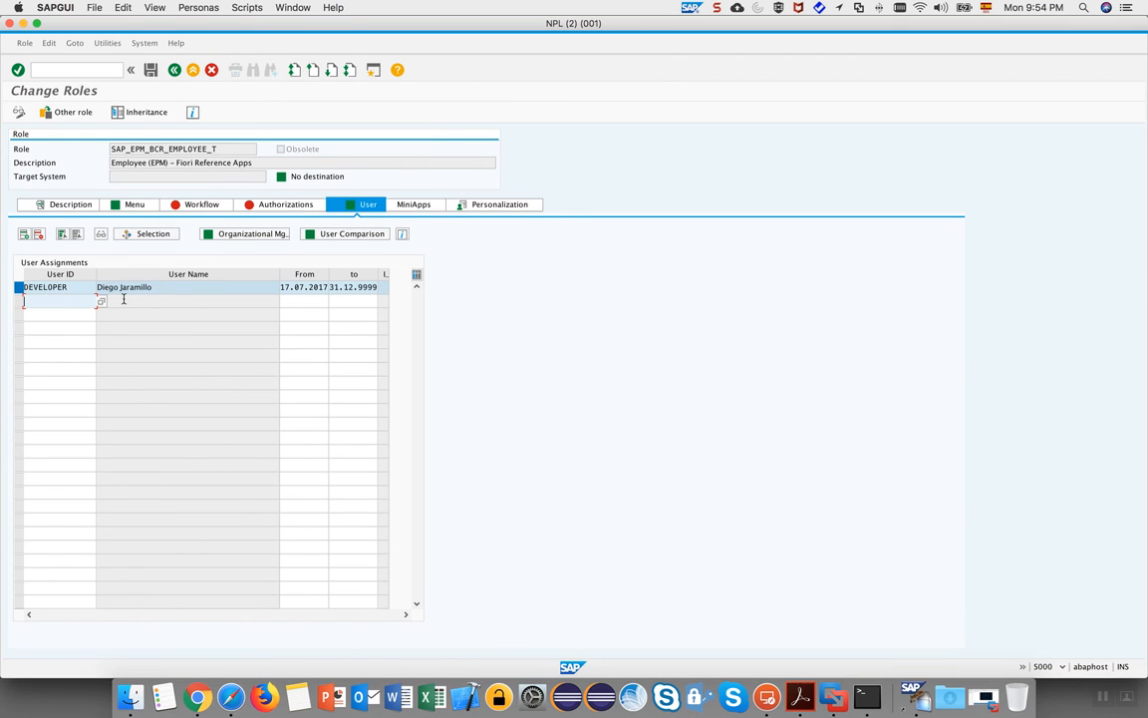
{"action": "left_click", "coordinate": [174, 70]}
Delete SAP_EPM_BCR_EMPLOYEE_T from DEVELOPER's role assignments in SU01 and save.
{"action": "left_click", "coordinate": [193, 70]}
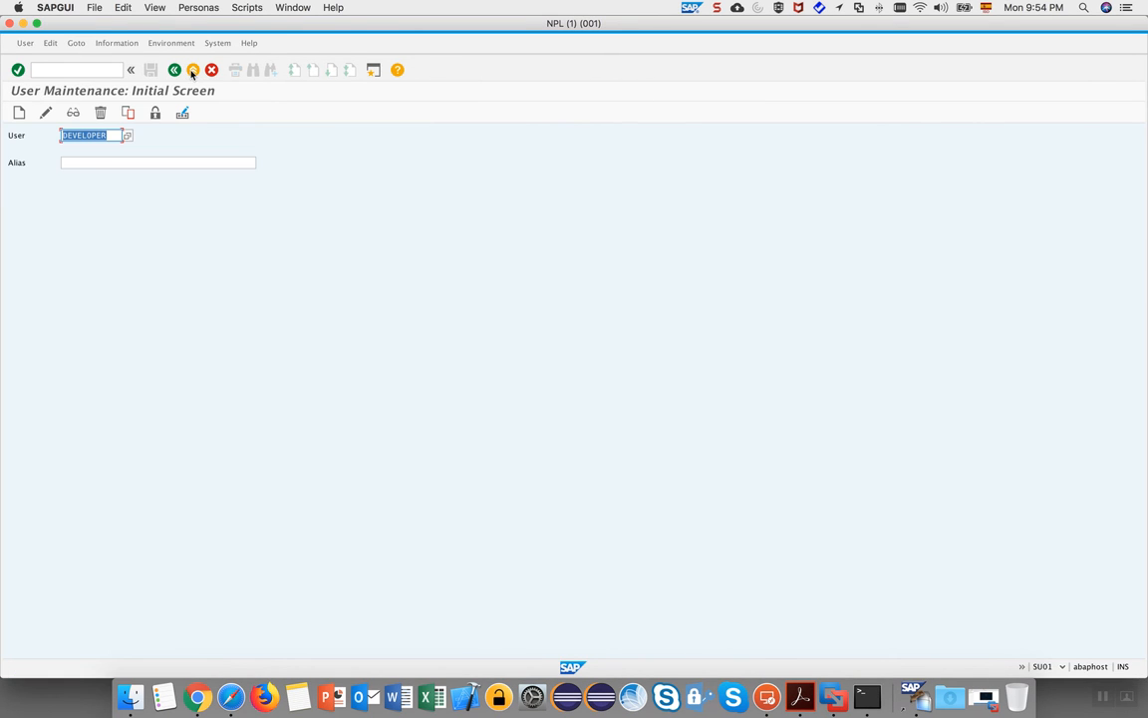
{"action": "left_click", "coordinate": [46, 113]}
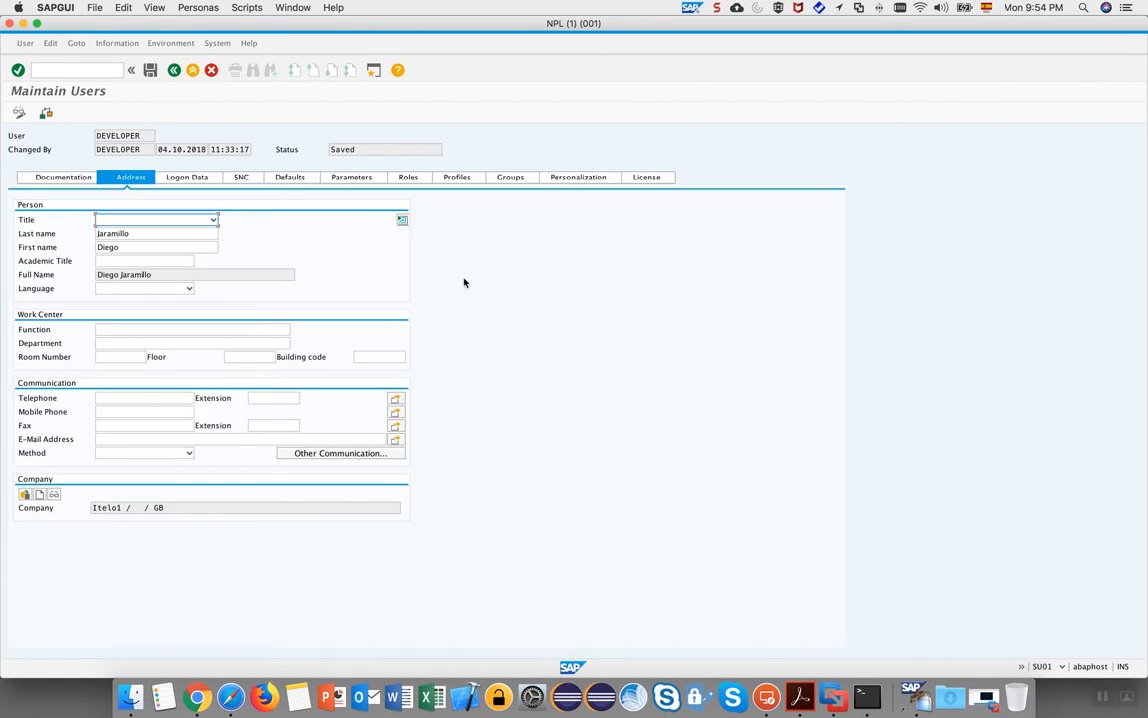
{"action": "left_click", "coordinate": [404, 175]}
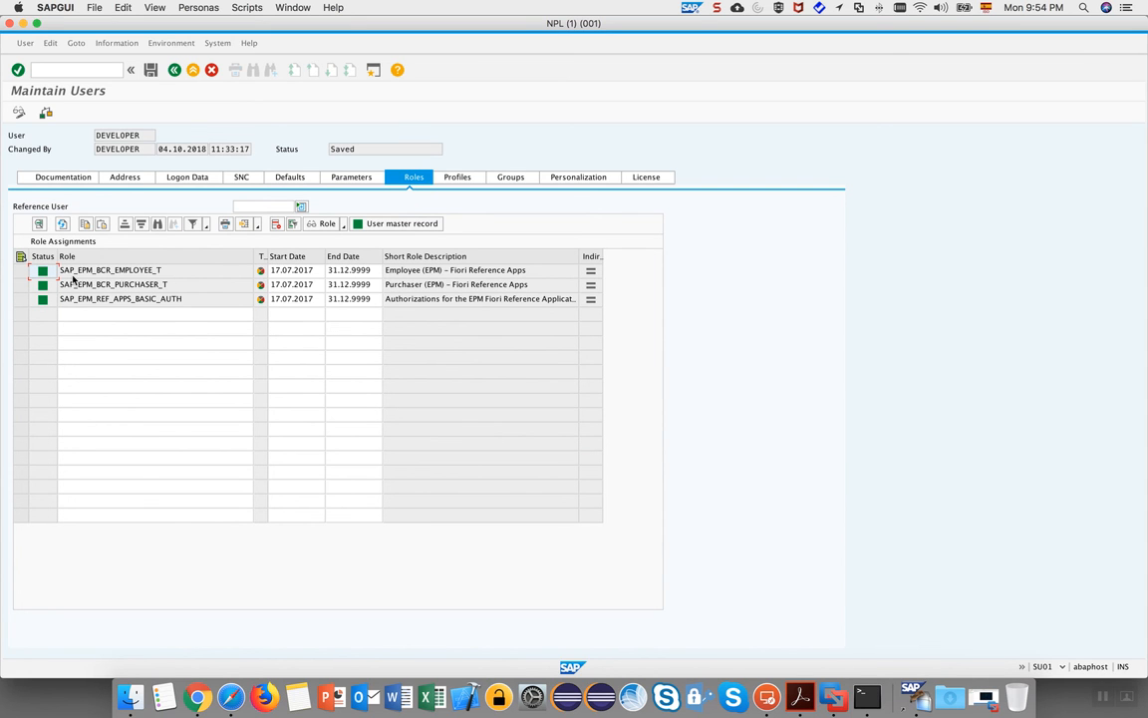
{"action": "left_click", "coordinate": [20, 270]}
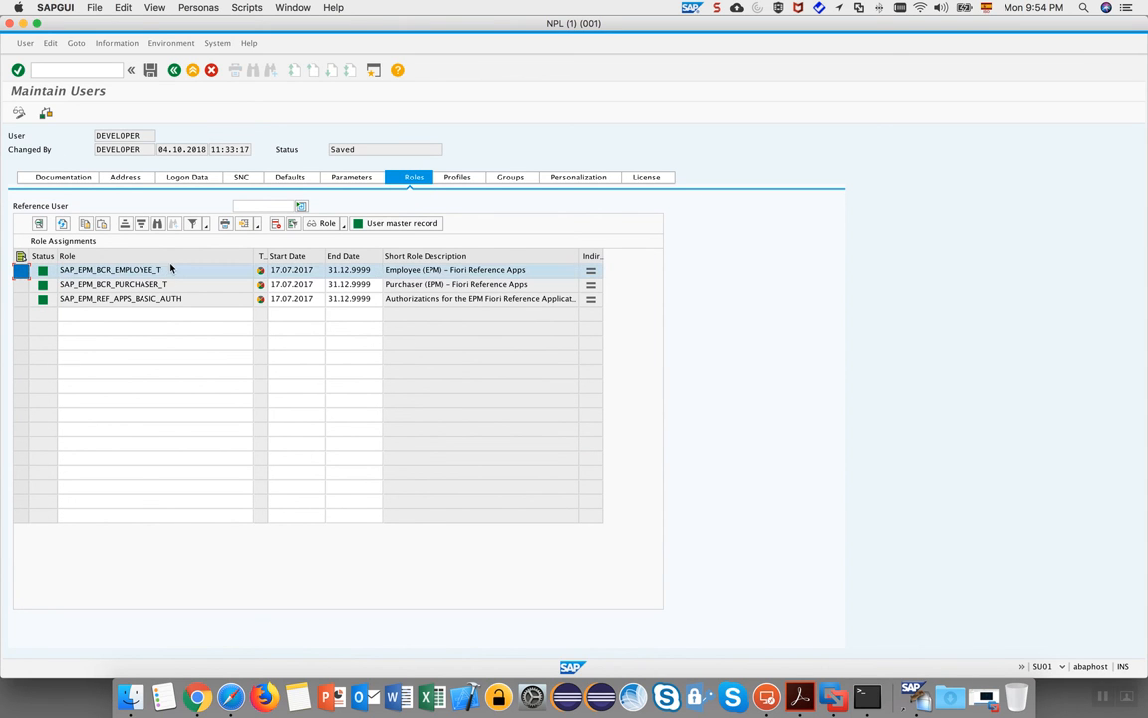
{"action": "left_click", "coordinate": [277, 224]}
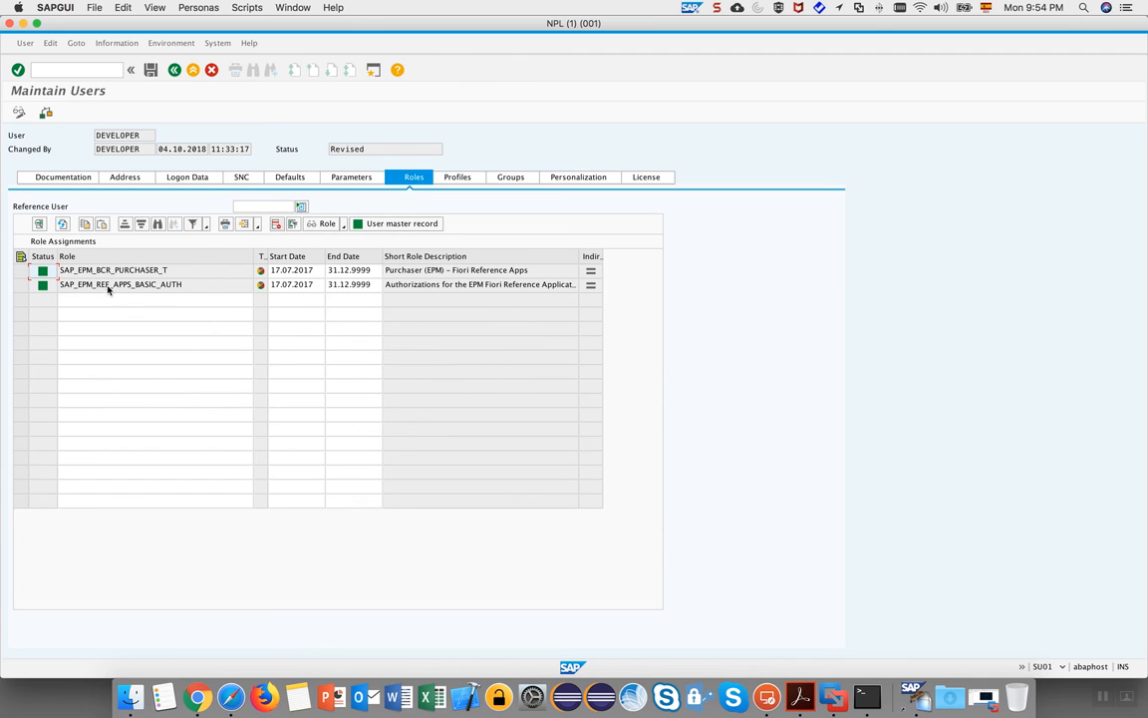
{"action": "left_click", "coordinate": [150, 71]}
Reload the Fiori Launchpad and return home, where only the Purchaser (EPM) group remains.
{"action": "key", "text": "ctrl+Right"}
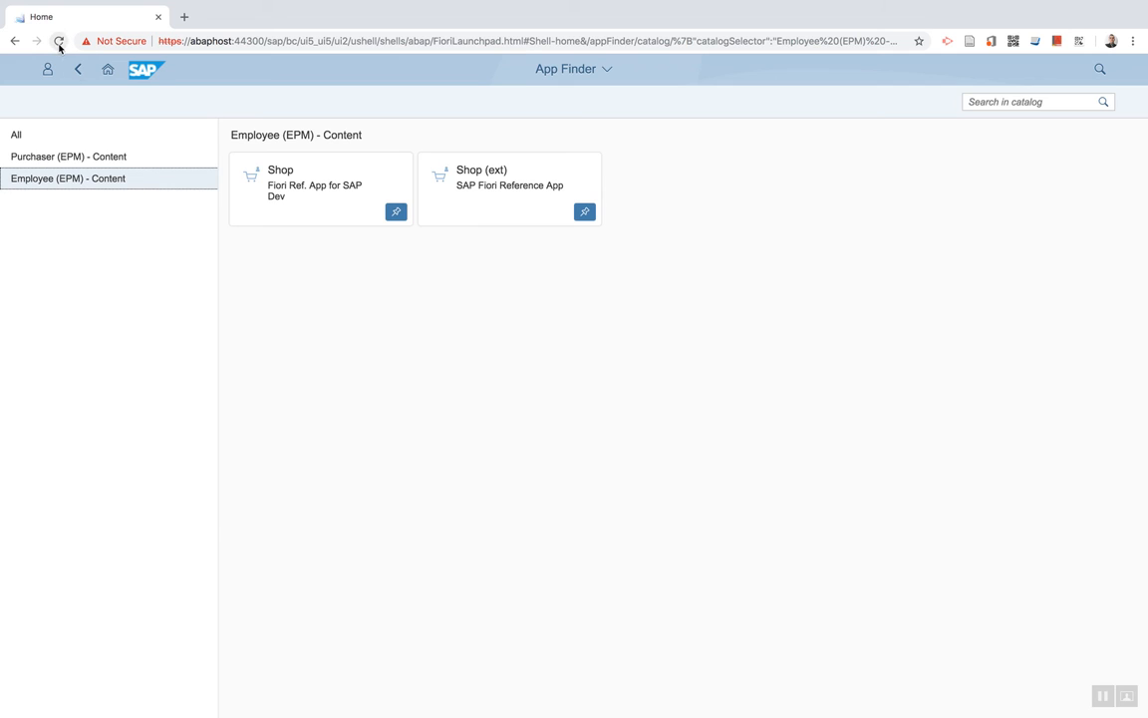
{"action": "left_click", "coordinate": [59, 41]}
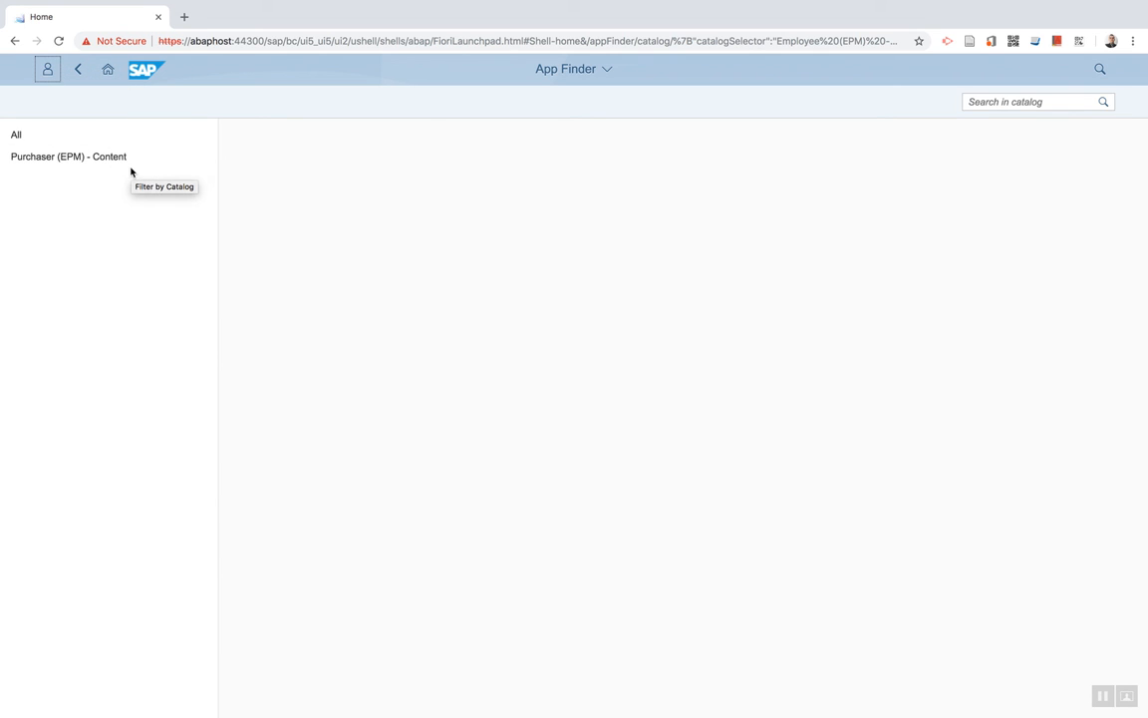
{"action": "left_click", "coordinate": [108, 72]}
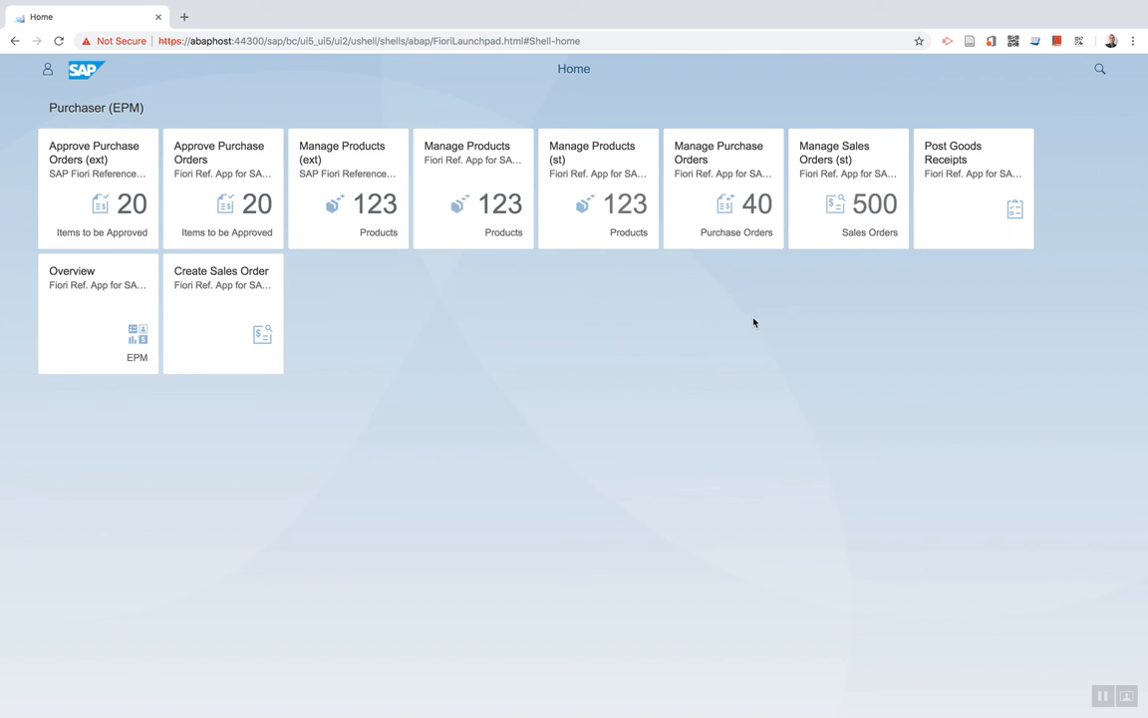
Open the DEVELOPER user in change mode and show its role assignments.
{"action": "key", "text": "ctrl+Left"}
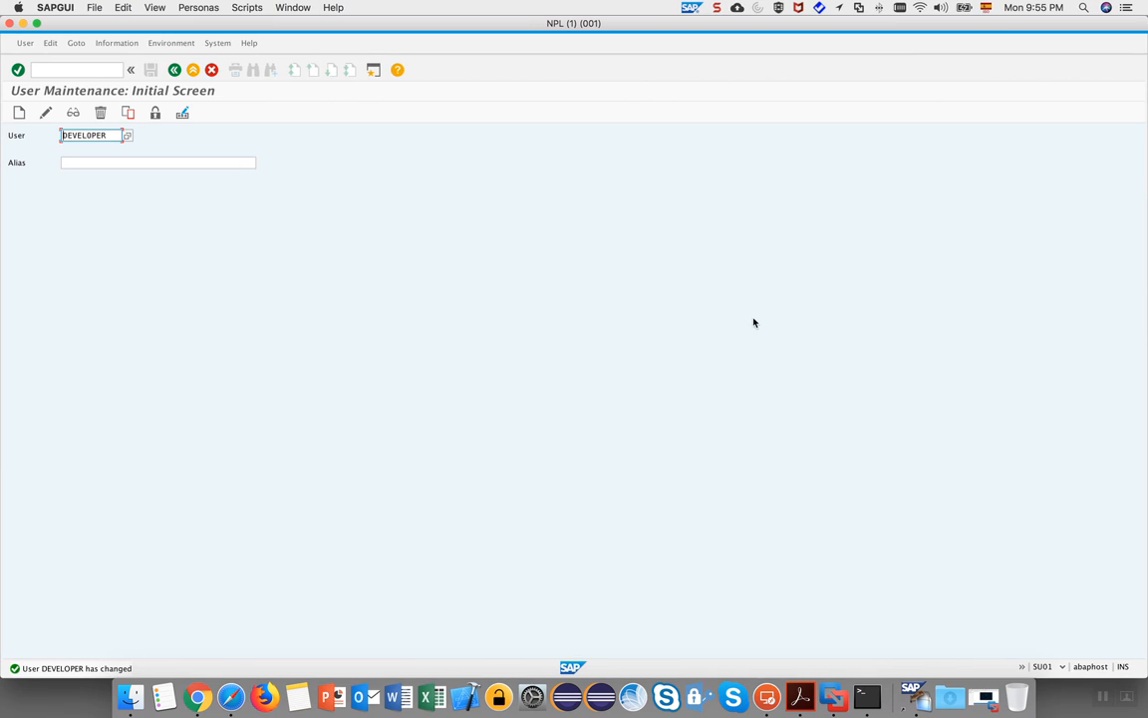
{"action": "left_click_drag", "start_coordinate": [88, 135], "coordinate": [65, 136]}
{"action": "left_click", "coordinate": [125, 137]}
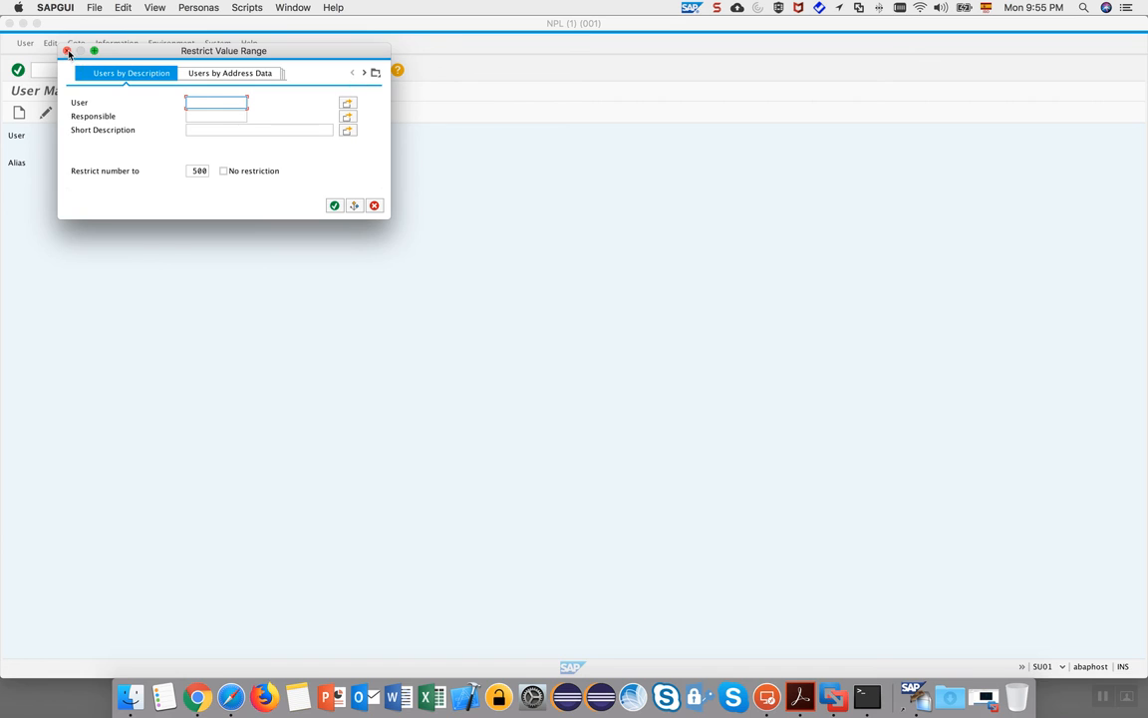
{"action": "left_click", "coordinate": [66, 51]}
{"action": "left_click", "coordinate": [109, 135]}
{"action": "left_click", "coordinate": [47, 113]}
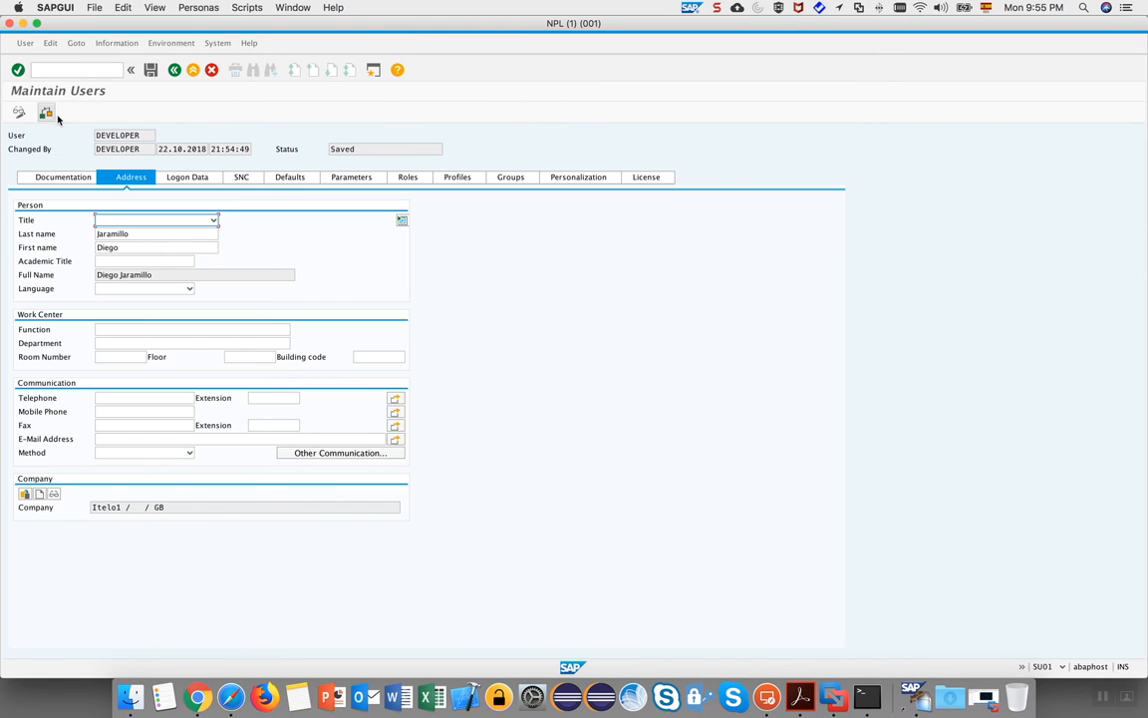
{"action": "left_click", "coordinate": [413, 177]}
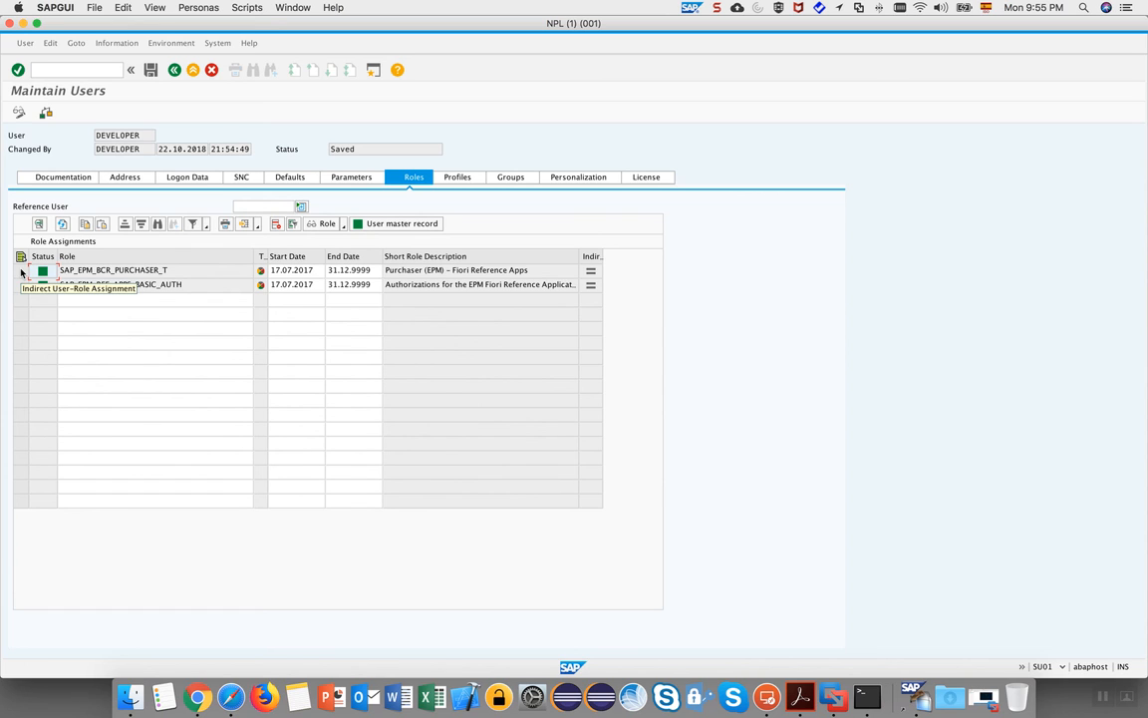
Delete SAP_EPM_BCR_PURCHASER_T from DEVELOPER's roles and save the change.
{"action": "left_click", "coordinate": [196, 271]}
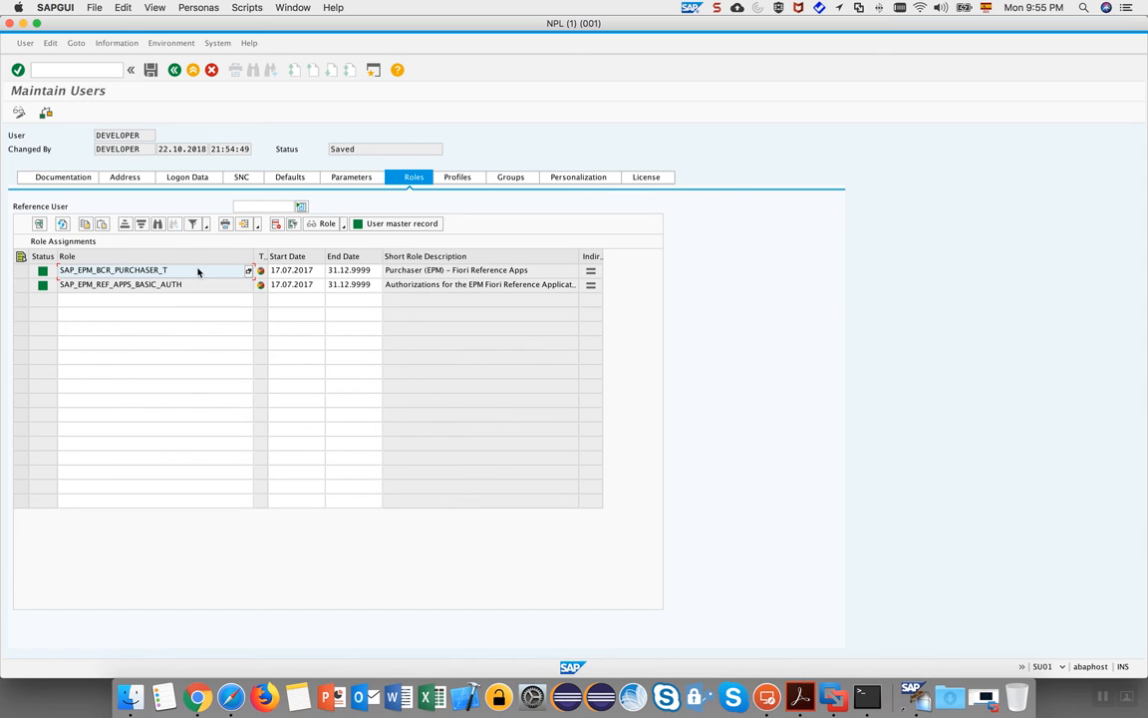
{"action": "left_click", "coordinate": [19, 270]}
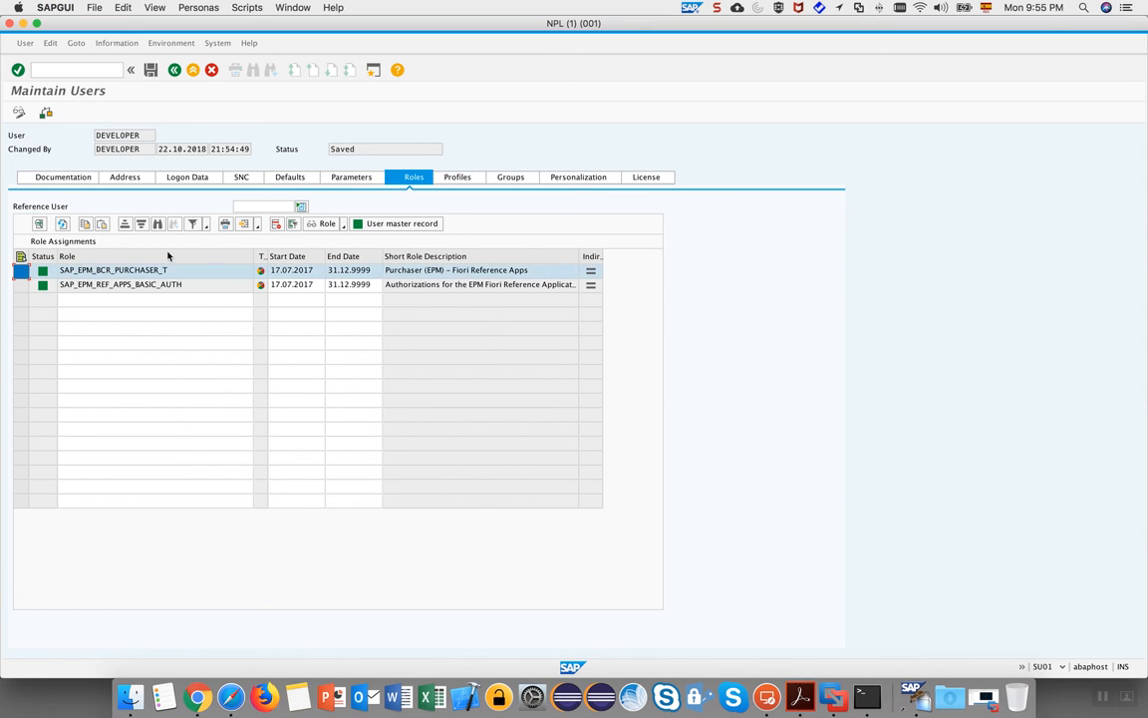
{"action": "left_click", "coordinate": [276, 224]}
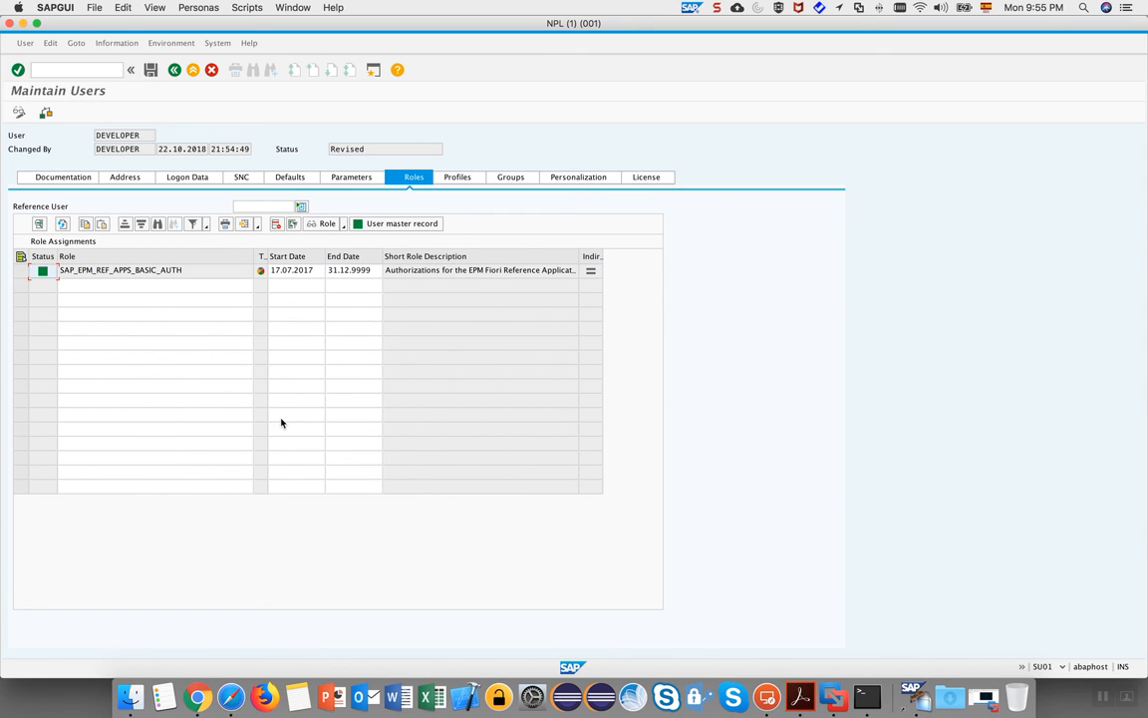
{"action": "left_click", "coordinate": [149, 70]}
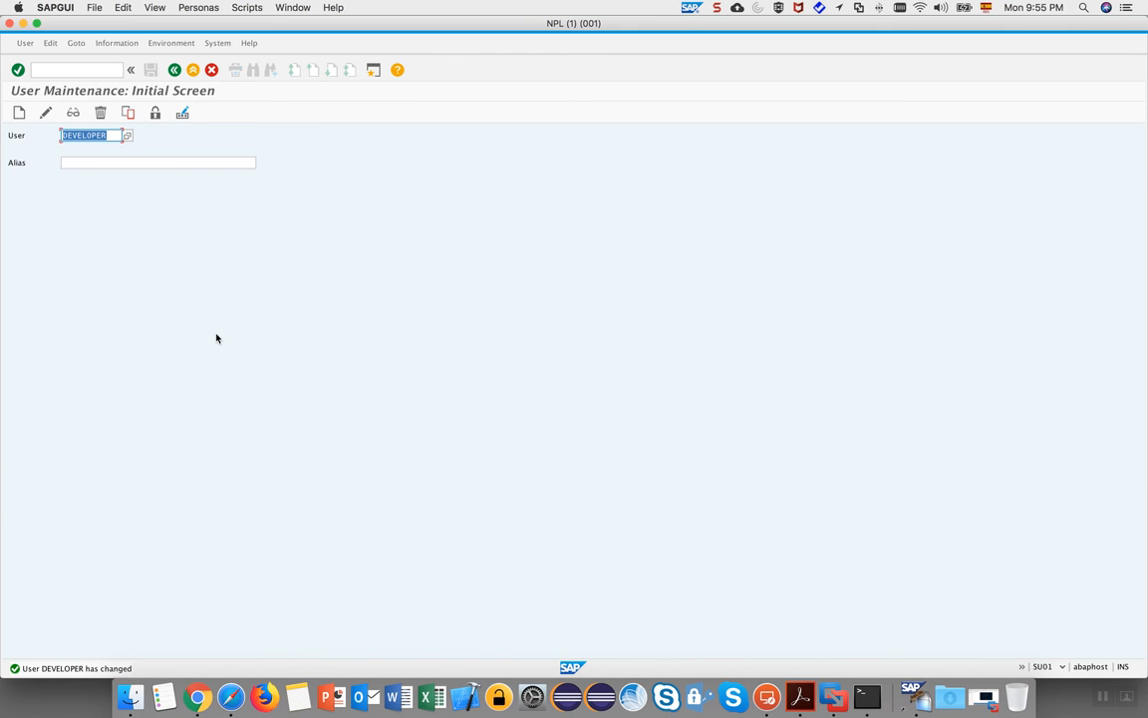
{"action": "key", "text": "ctrl+Right"}
{"action": "key", "text": "ctrl+Left"}
{"action": "key", "text": "ctrl+Right"}
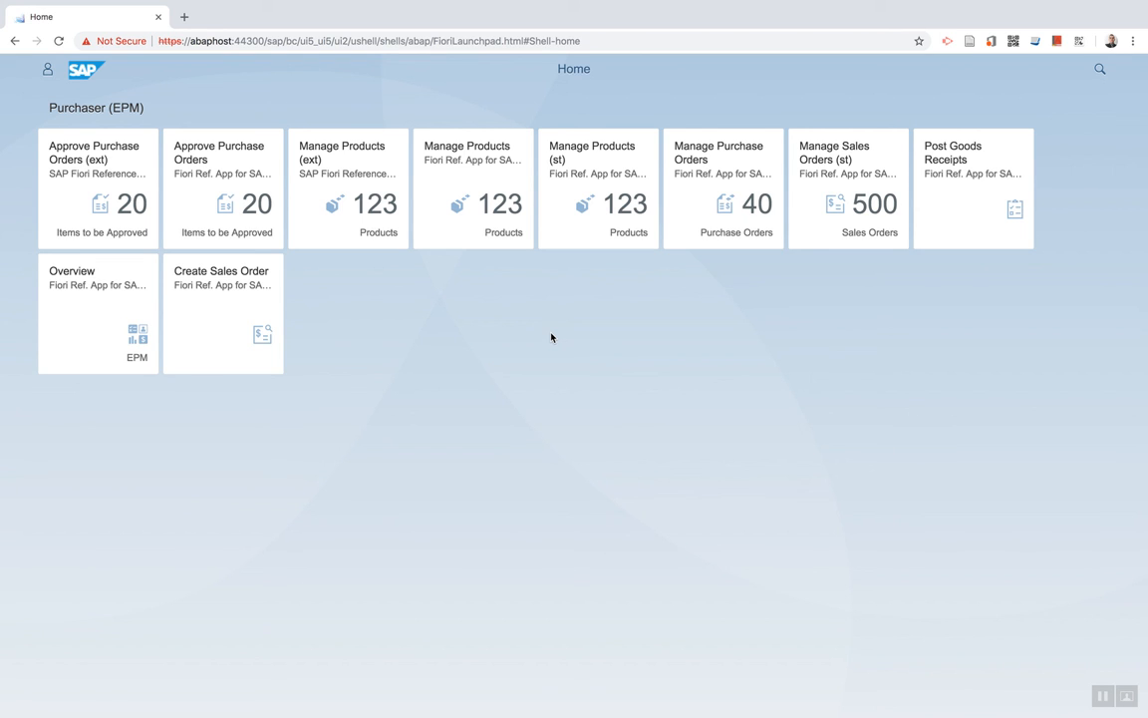
Reload the Fiori Launchpad to confirm its home page has no tile groups left.
{"action": "left_click", "coordinate": [58, 41]}
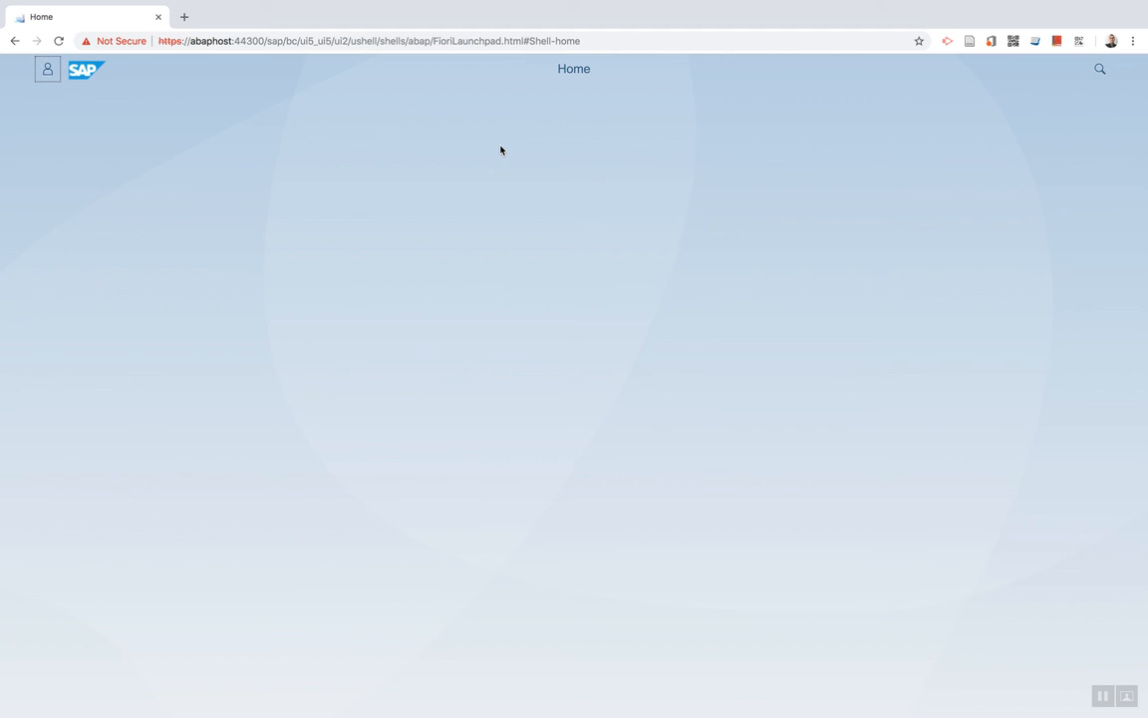
{"action": "key", "text": "ctrl+Left"}
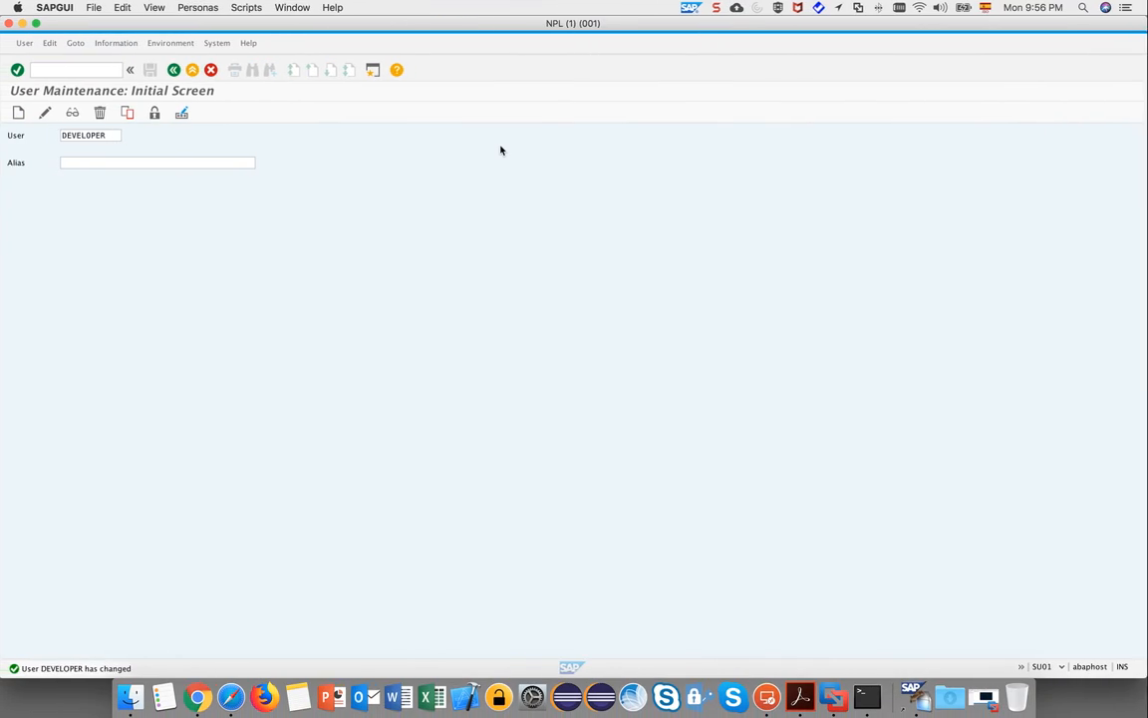
Edit DEVELOPER's roles, showing only SAP_EPM_REF_APPS_BASIC_AUTH, and place the cursor in the empty row 2 Role cell.
{"action": "left_click", "coordinate": [46, 116]}
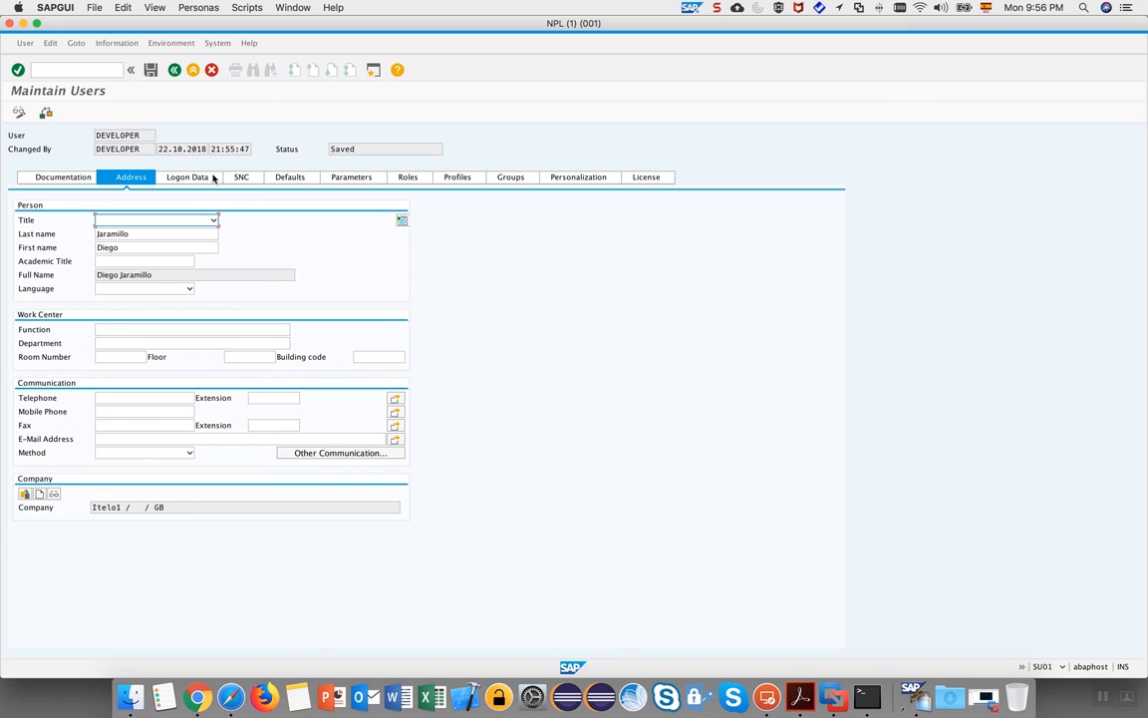
{"action": "left_click", "coordinate": [410, 179]}
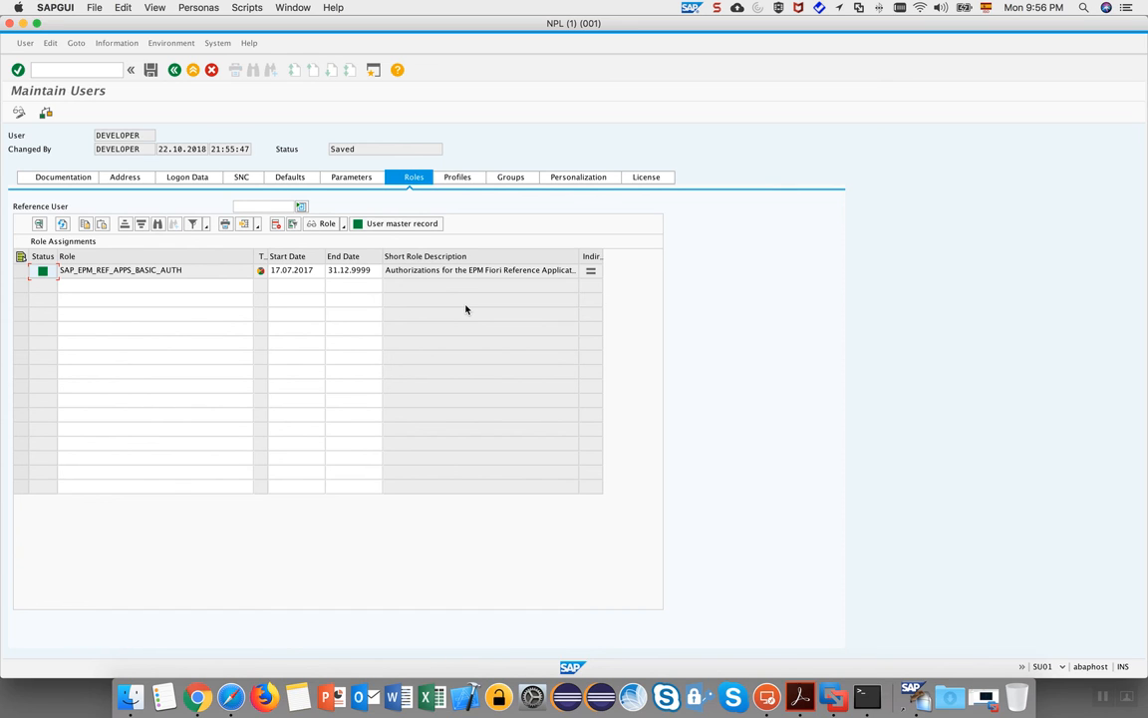
{"action": "left_click", "coordinate": [140, 287]}
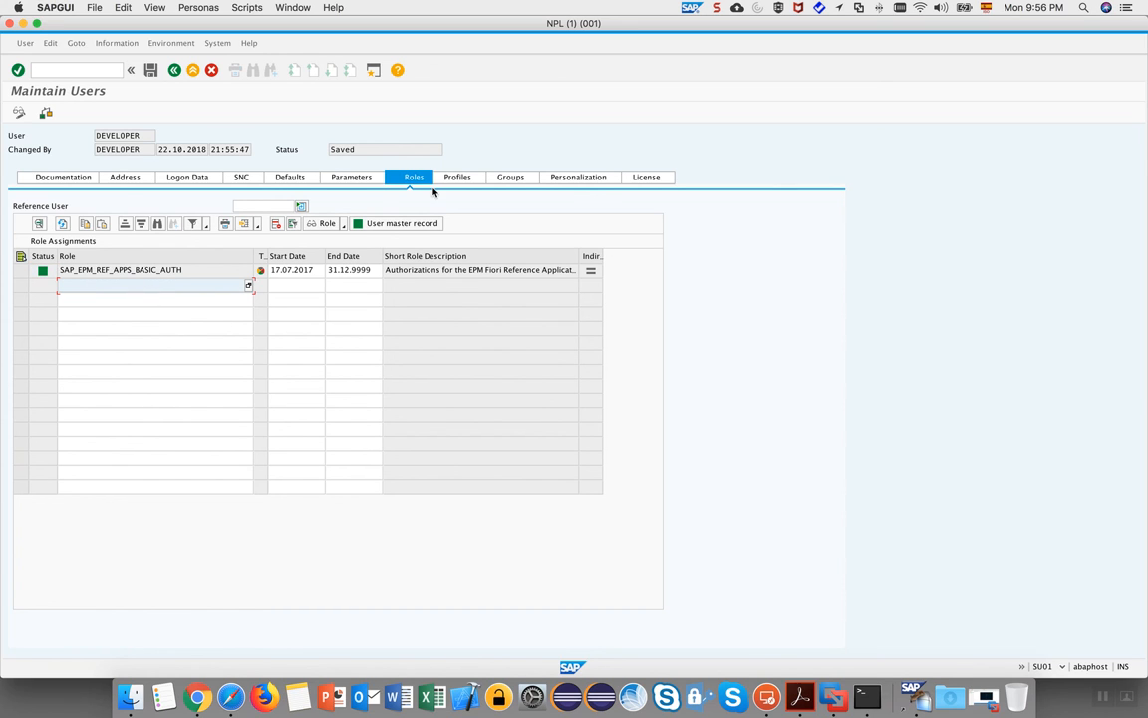
{"action": "left_click", "coordinate": [297, 287]}
{"action": "left_click", "coordinate": [351, 286]}
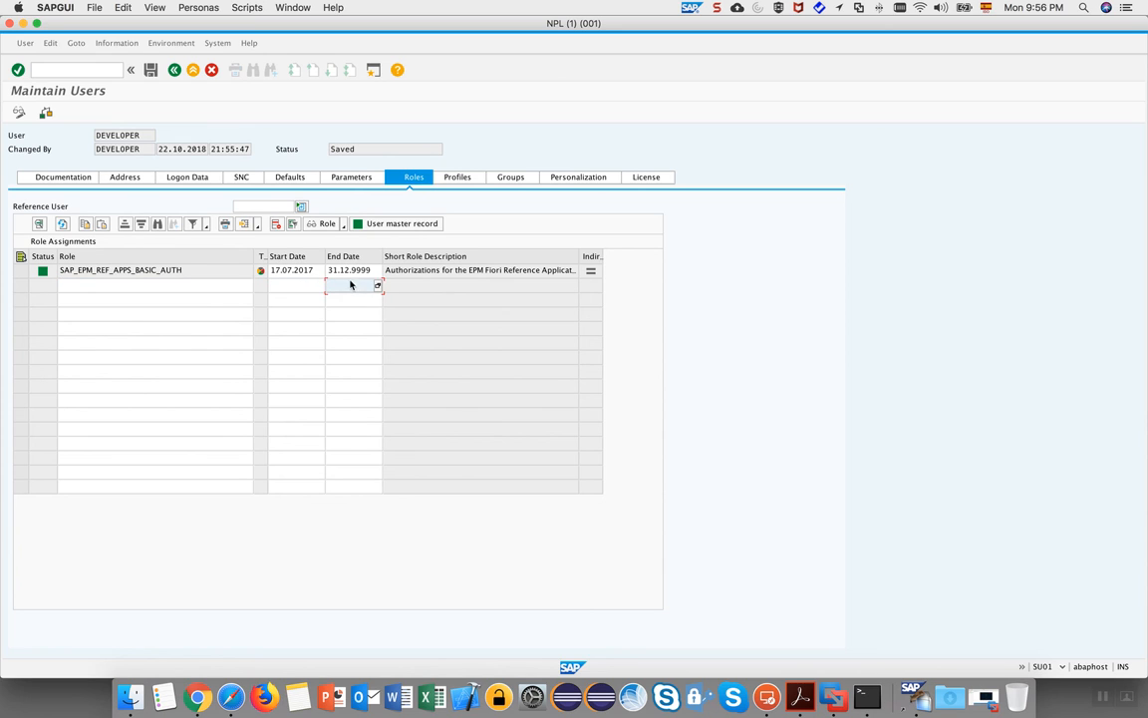
{"action": "left_click", "coordinate": [415, 289]}
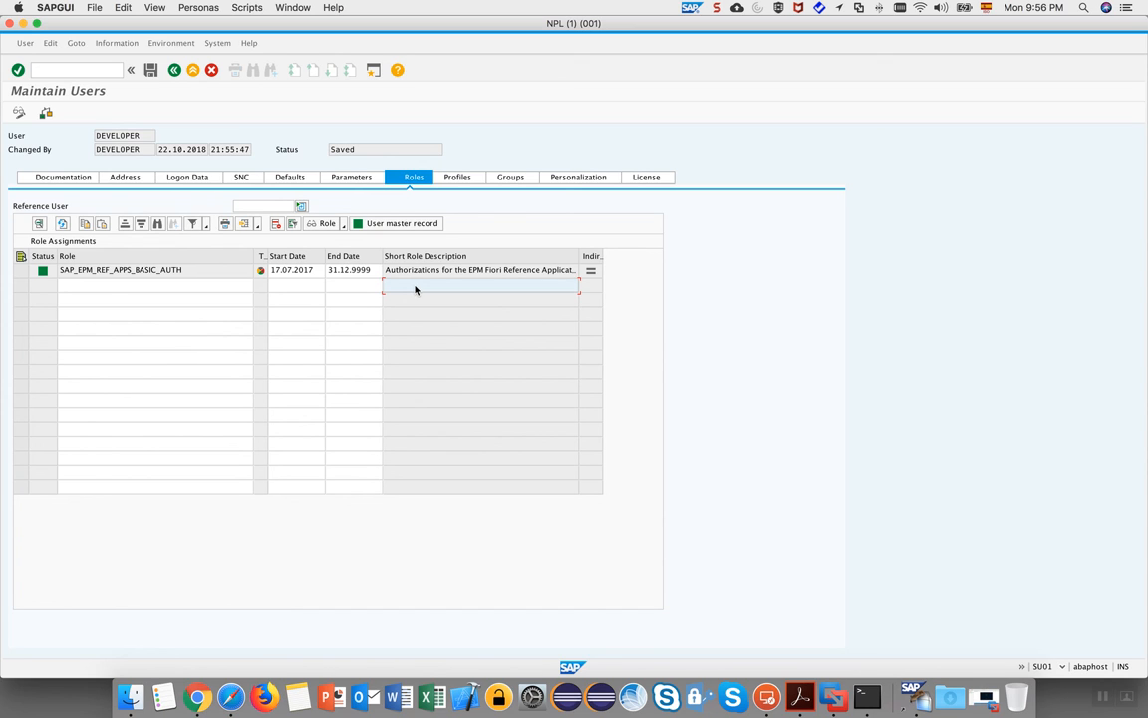
{"action": "left_click", "coordinate": [111, 291]}
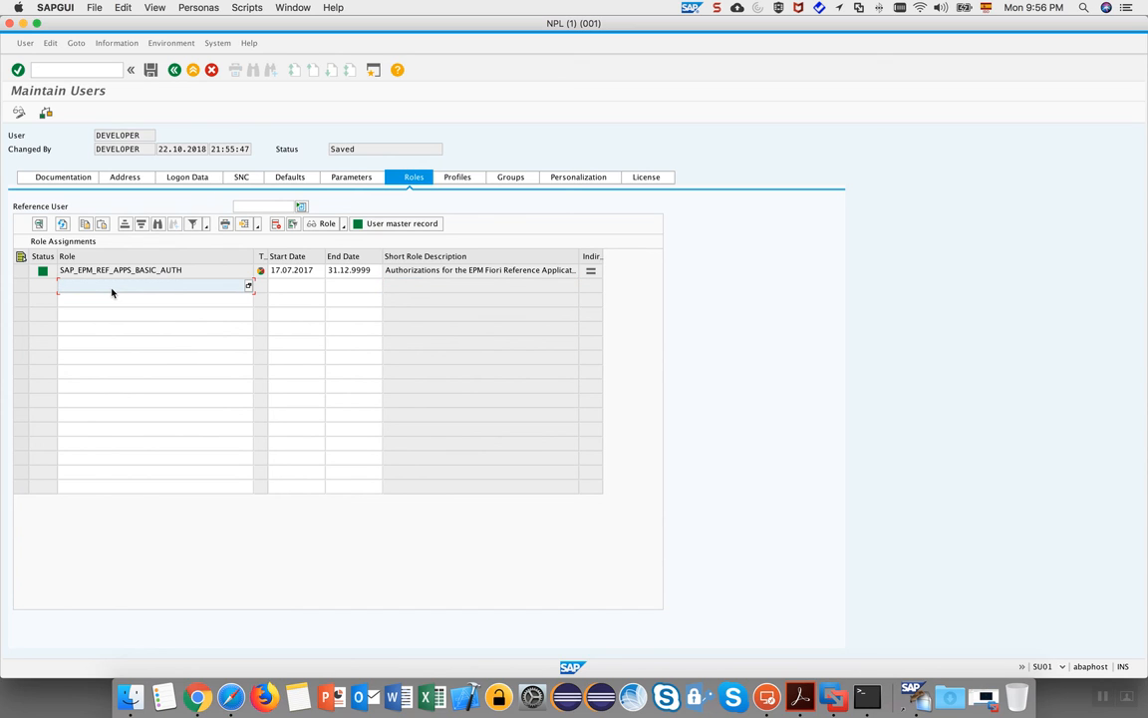
Browse the unfiltered list of available roles from the Role cell's value help.
{"action": "left_click", "coordinate": [249, 286]}
{"action": "left_click", "coordinate": [278, 189]}
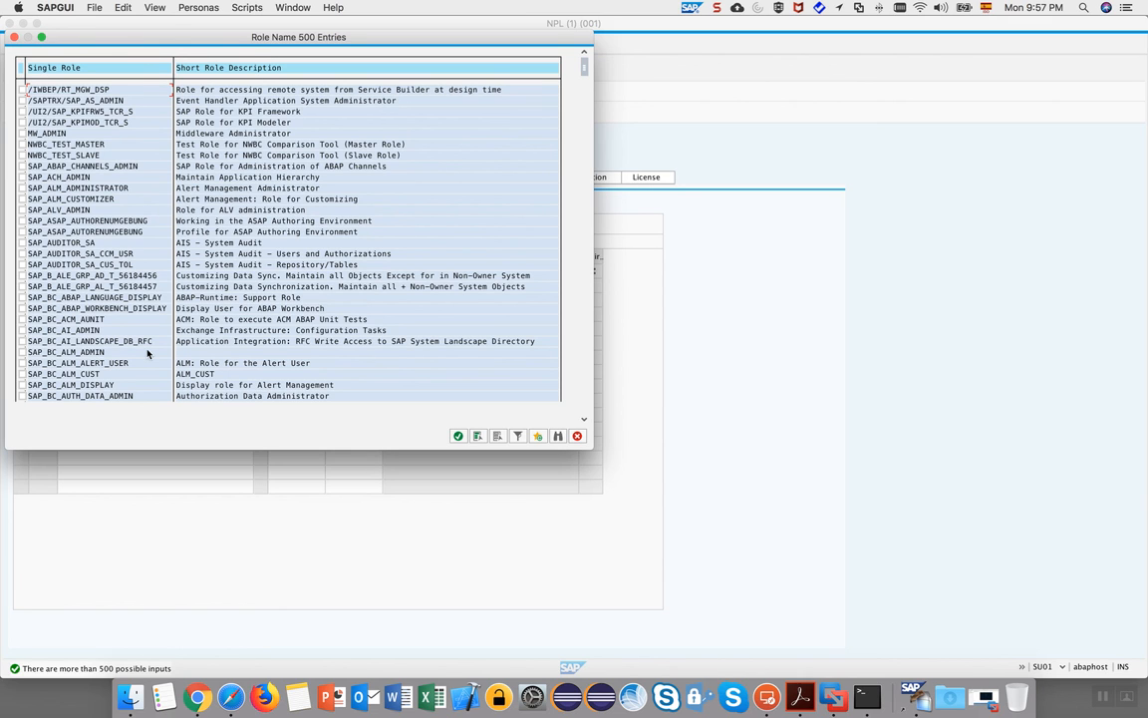
{"action": "scroll", "coordinate": [148, 353], "scroll_direction": "down", "scroll_amount": 6}
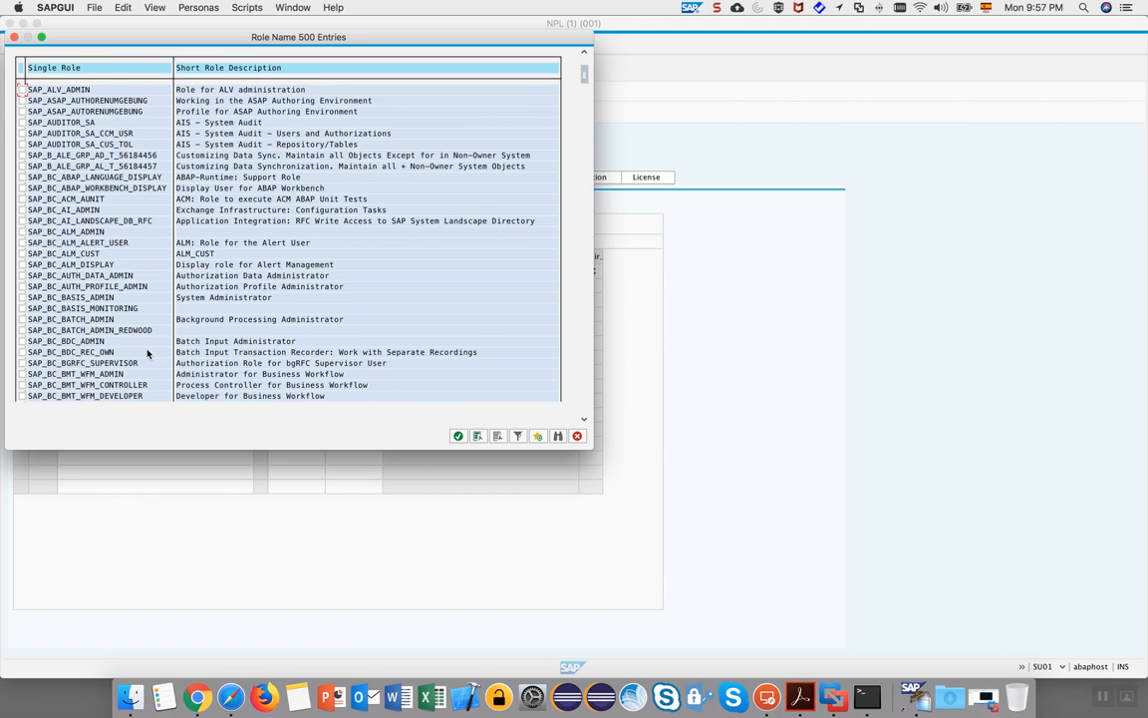
{"action": "scroll", "coordinate": [148, 353], "scroll_direction": "down", "scroll_amount": 2}
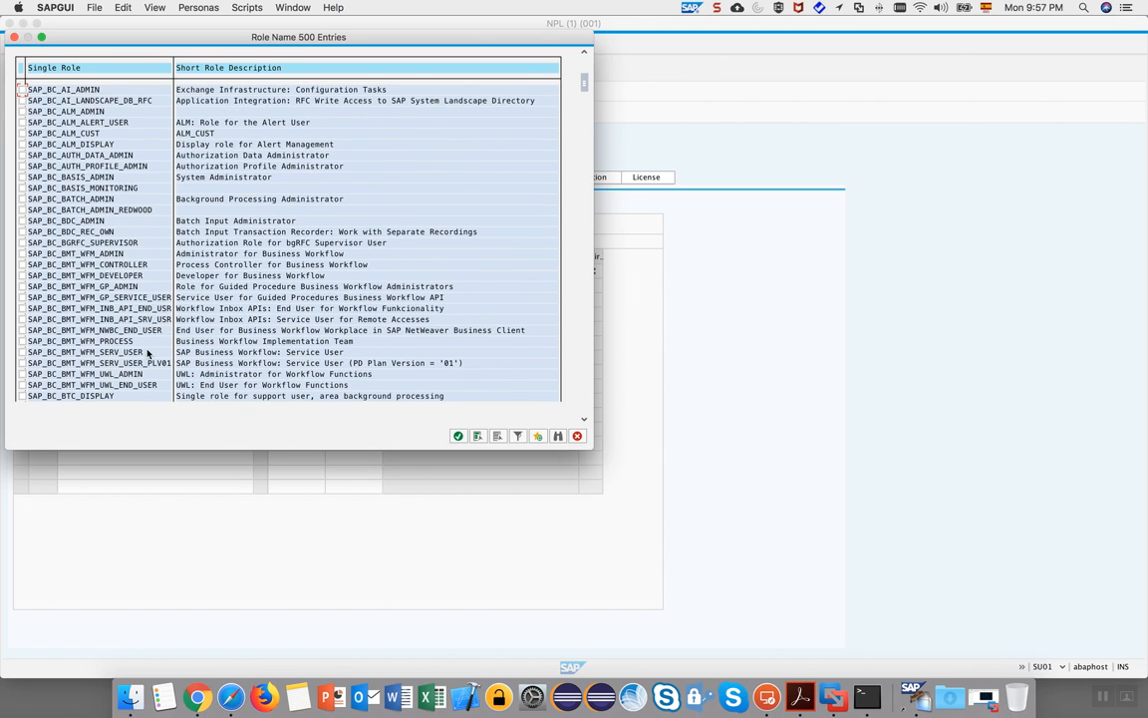
{"action": "left_click", "coordinate": [14, 38]}
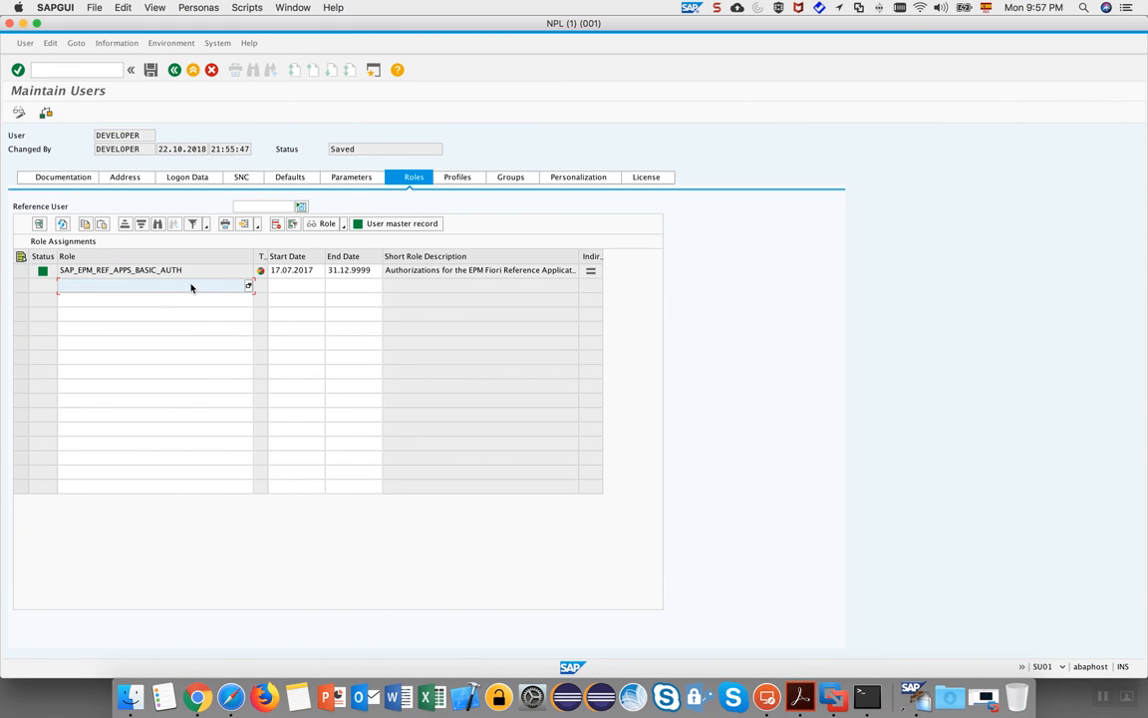
Search roles with *EPM, assign SAP_EPM_BCR_EMPLOYEE_T and SAP_EPM_BCR_PURCHASER_T, and save.
{"action": "type", "text": "*EPM*"}
{"action": "left_click", "coordinate": [248, 285]}
{"action": "left_click", "coordinate": [281, 192]}
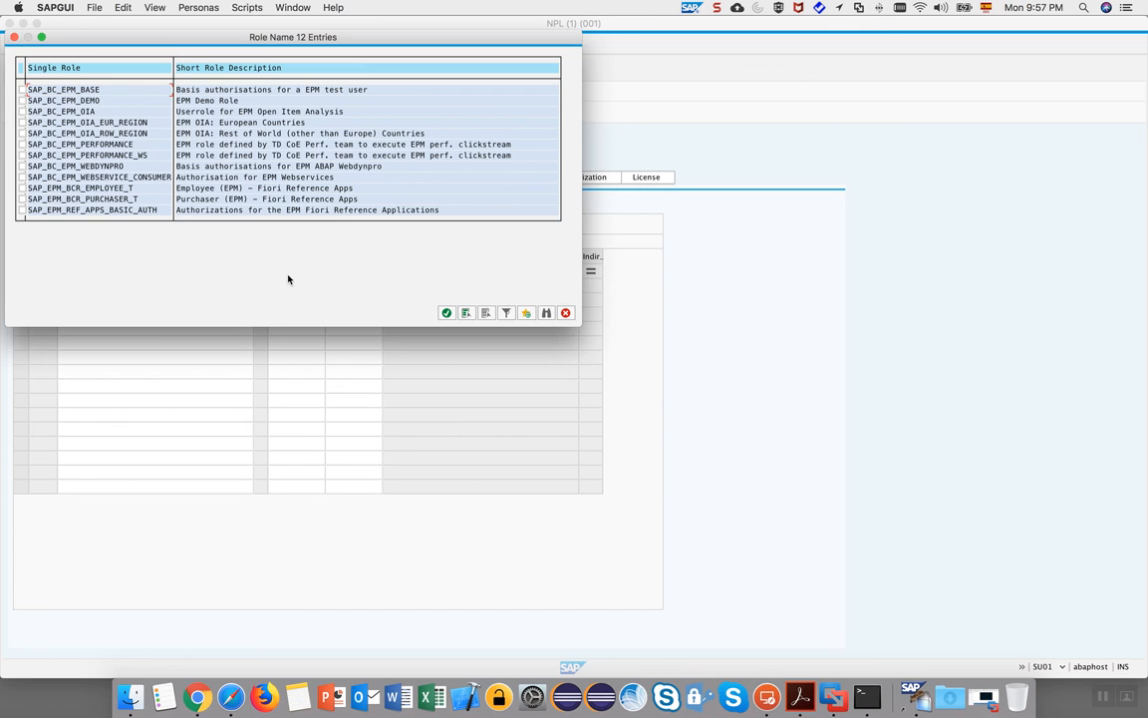
{"action": "left_click", "coordinate": [21, 187]}
{"action": "left_click", "coordinate": [21, 198]}
{"action": "left_click", "coordinate": [447, 313]}
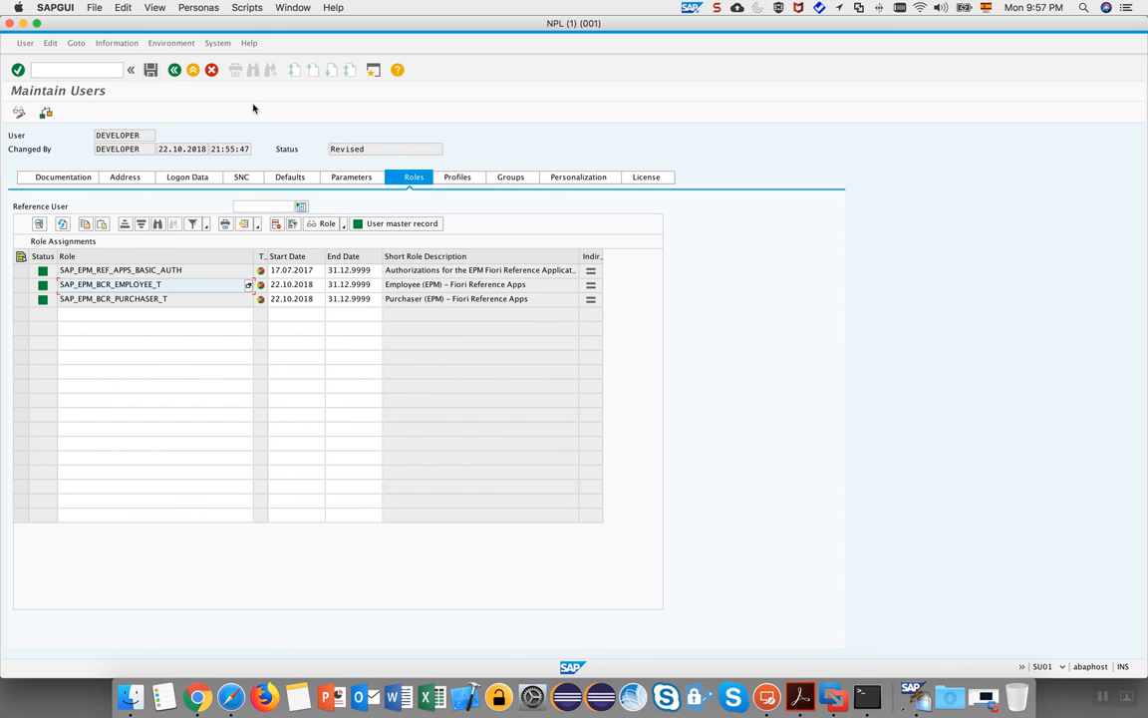
{"action": "left_click", "coordinate": [150, 69]}
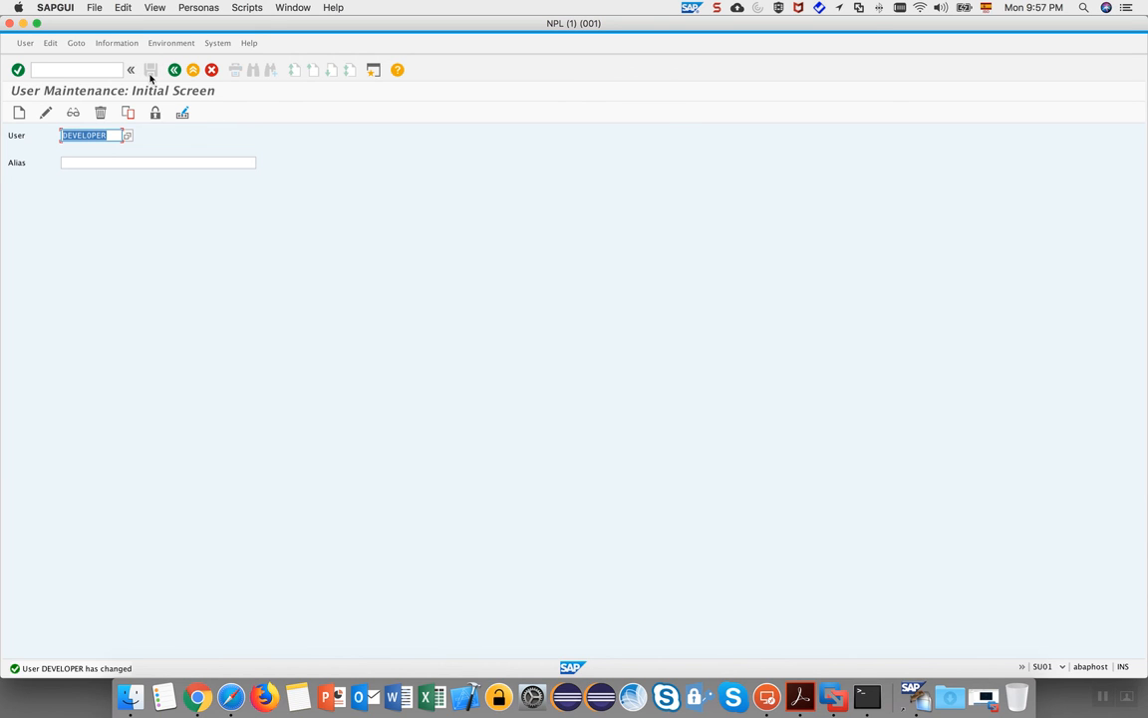
Reload the Fiori Launchpad to see both Employee (EPM) and Purchaser (EPM) groups restored.
{"action": "key", "text": "ctrl+Right"}
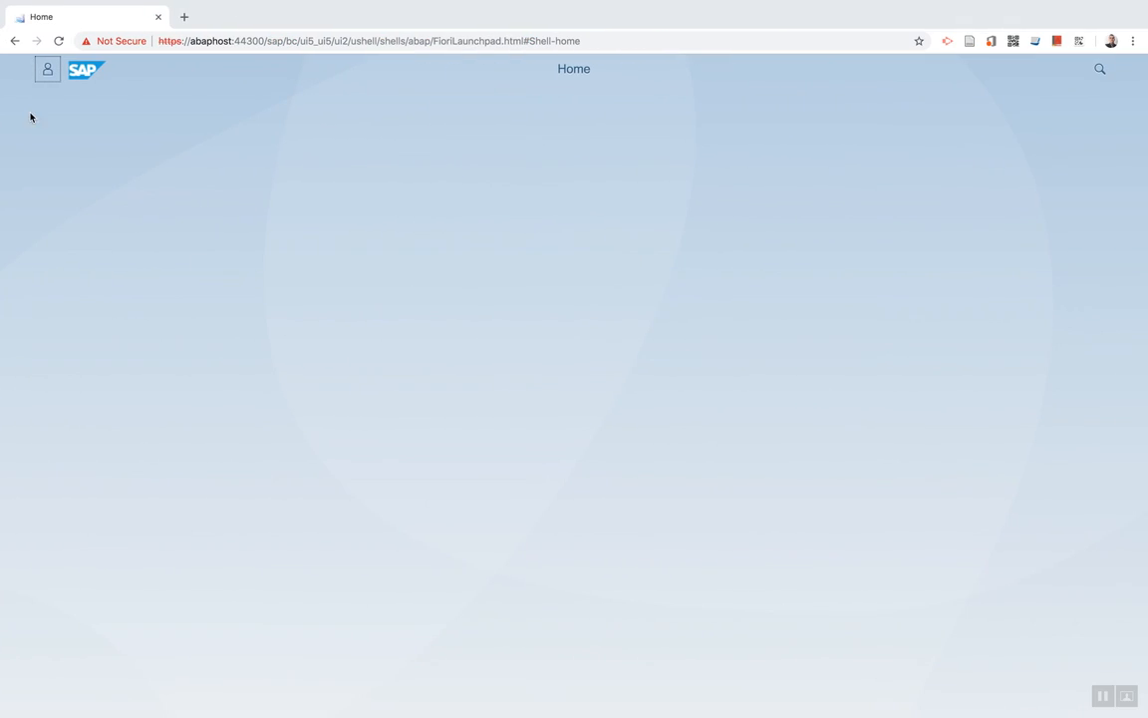
{"action": "left_click", "coordinate": [58, 41]}
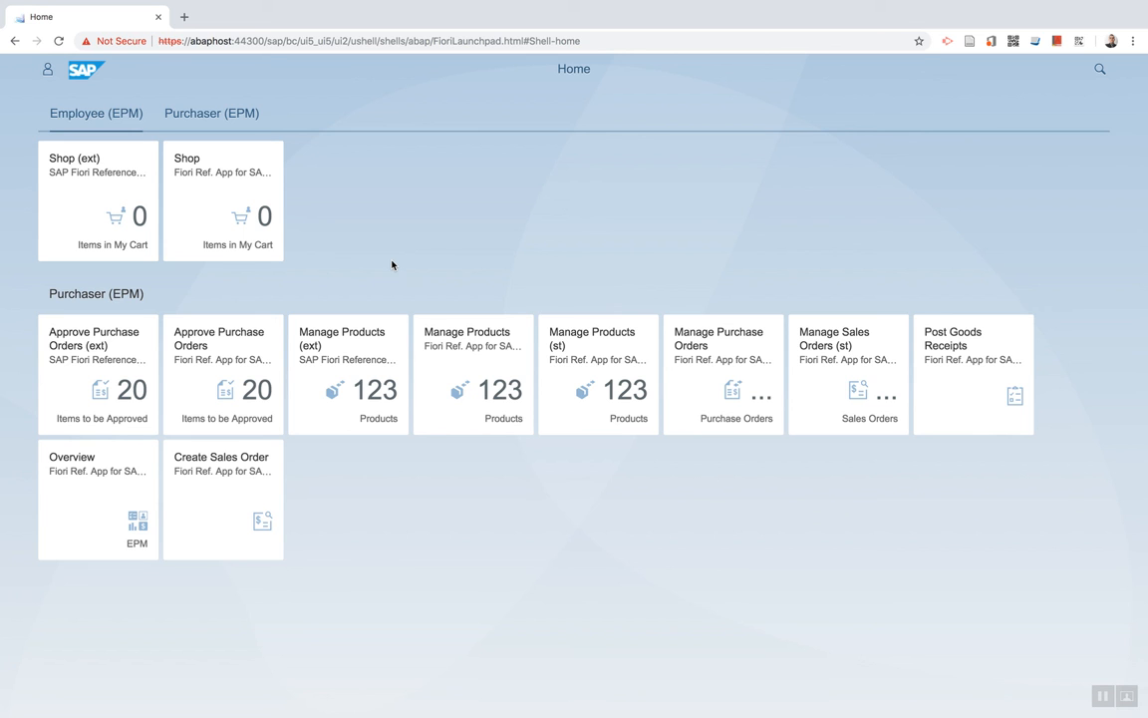
{"action": "key", "text": "ctrl+Right"}
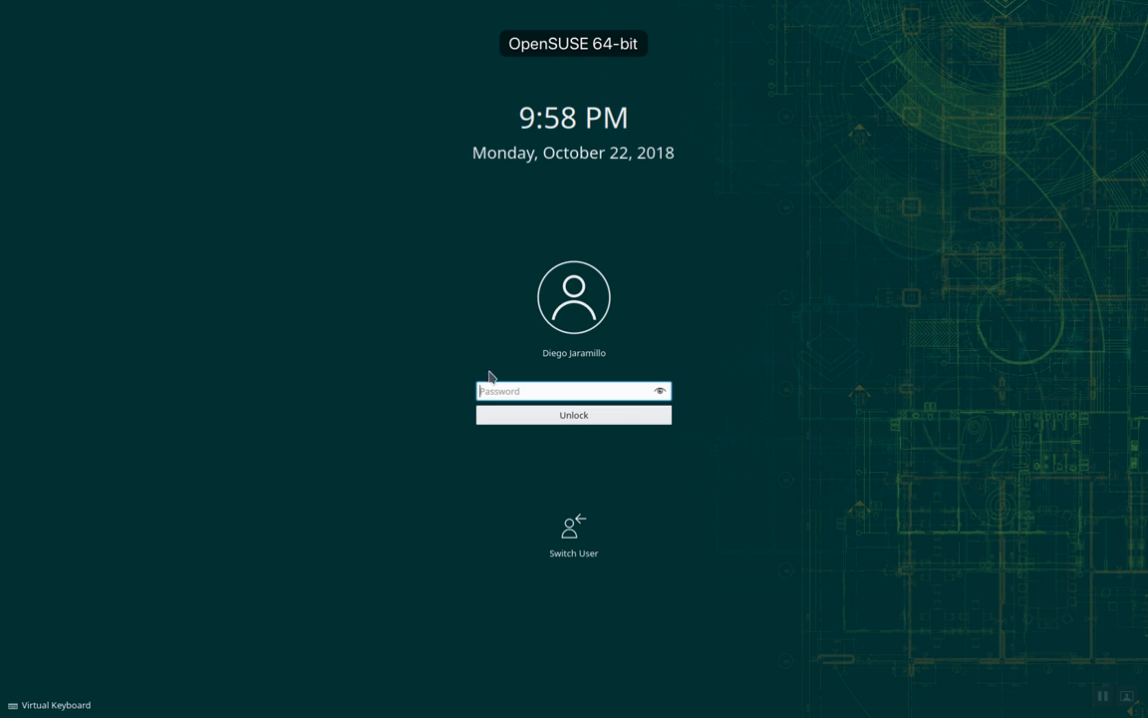
Unlock the VM session with the account password and close the Firewall Configuration window.
{"action": "type", "text": "********"}
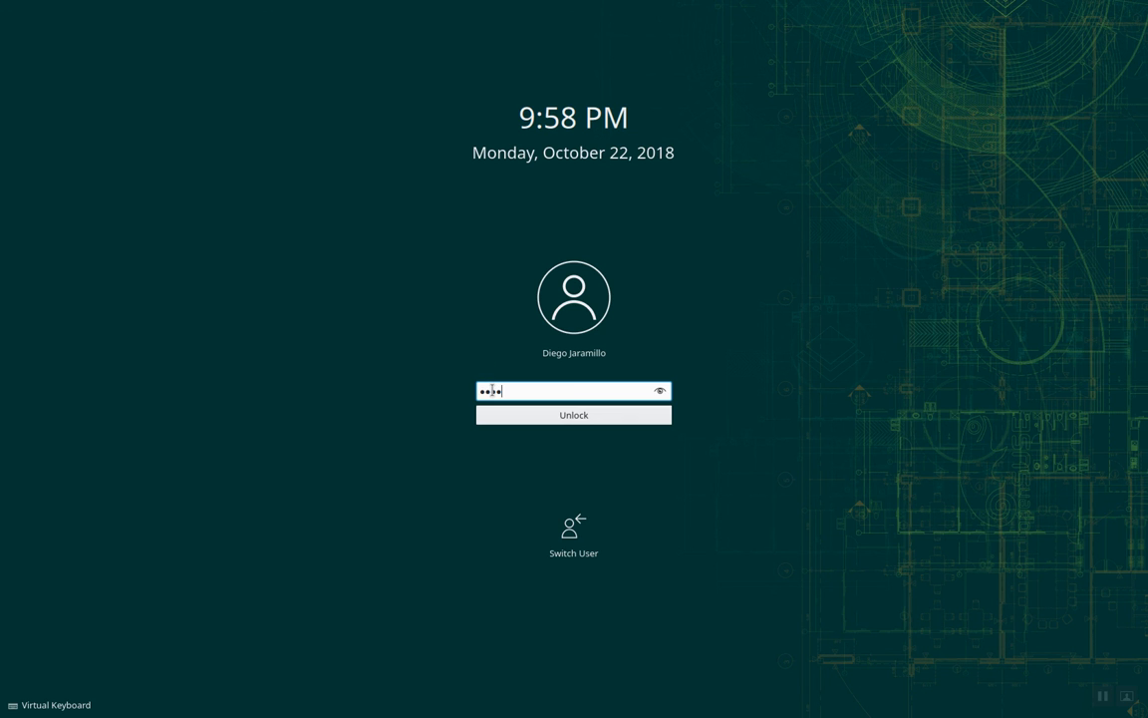
{"action": "key", "text": "Return"}
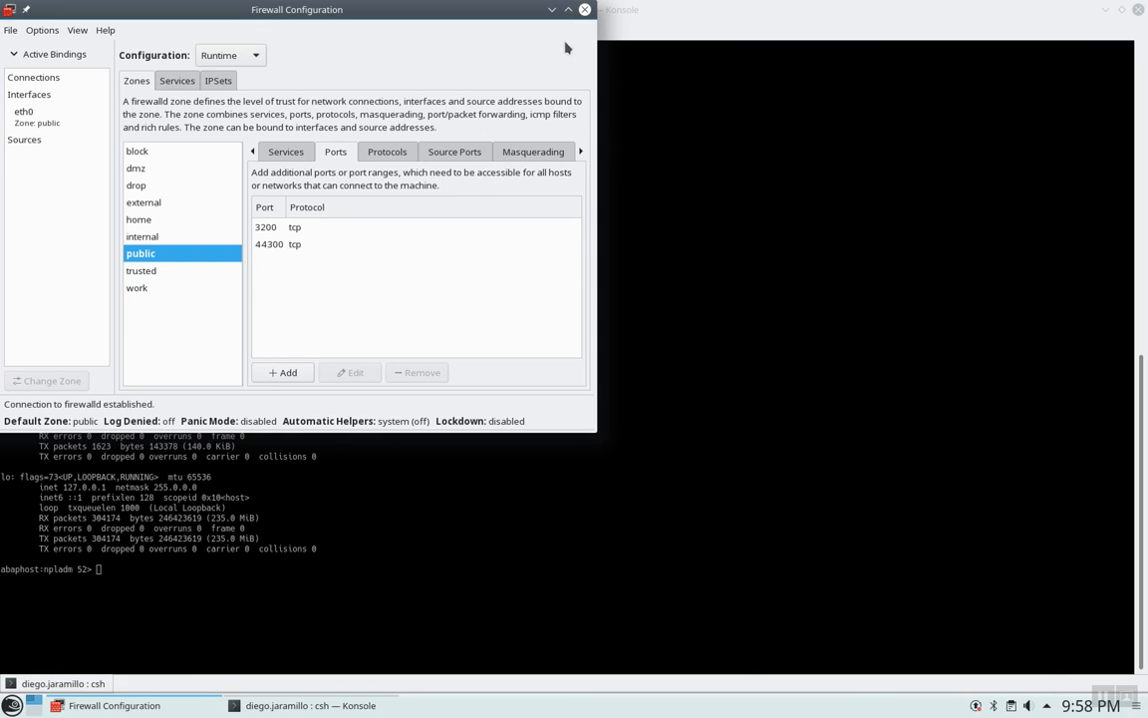
{"action": "left_click", "coordinate": [585, 10]}
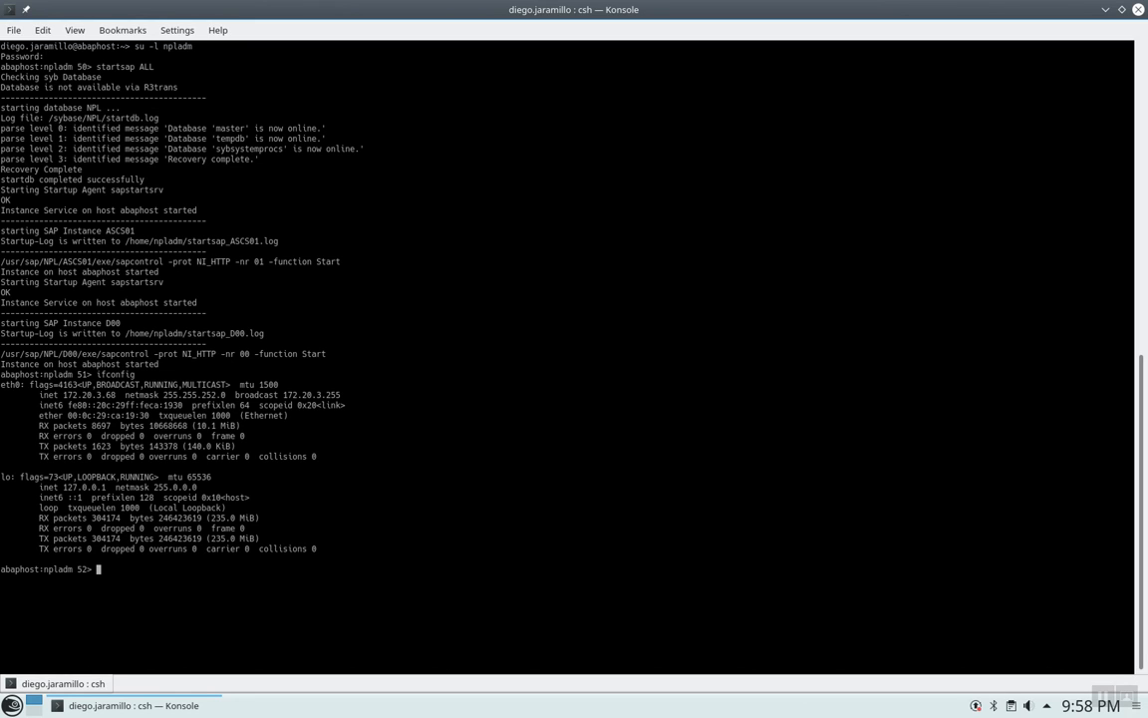
Enter the stopsap command at the npladm prompt, reworked from 'startsap ALL'.
{"action": "type", "text": "startsap ALL"}
{"action": "key", "text": "BackSpace"}
{"action": "key", "text": "BackSpace"}
{"action": "key", "text": "BackSpace"}
{"action": "key", "text": "BackSpace"}
{"action": "key", "text": "Left"}
{"action": "key", "text": "Left"}
{"action": "key", "text": "Left"}
{"action": "key", "text": "BackSpace"}
{"action": "key", "text": "BackSpace"}
{"action": "key", "text": "BackSpace"}
{"action": "key", "text": "BackSpace"}
{"action": "key", "text": "BackSpace"}
{"action": "type", "text": "stop"}
Run stopsap to stop instances D00, ASCS01 and database NPL, then exit both shells to close Konsole.
{"action": "key", "text": "Right"}
{"action": "key", "text": "Right"}
{"action": "key", "text": "Right"}
{"action": "key", "text": "Return"}
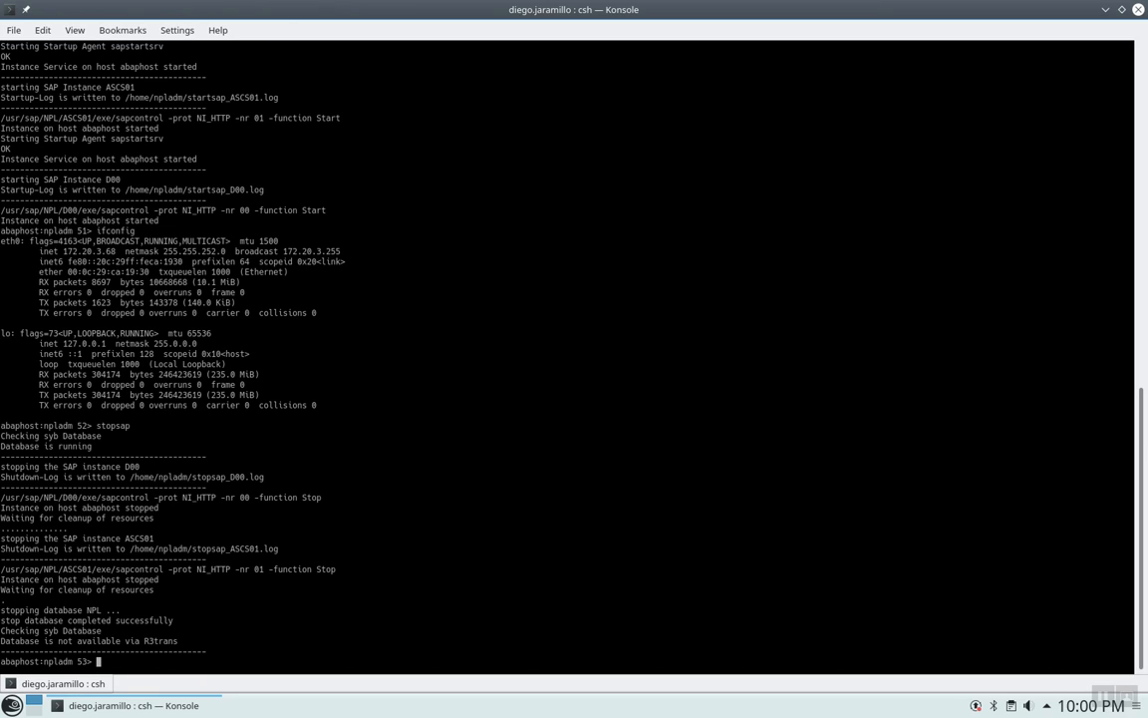
{"action": "type", "text": "exit"}
{"action": "key", "text": "Return"}
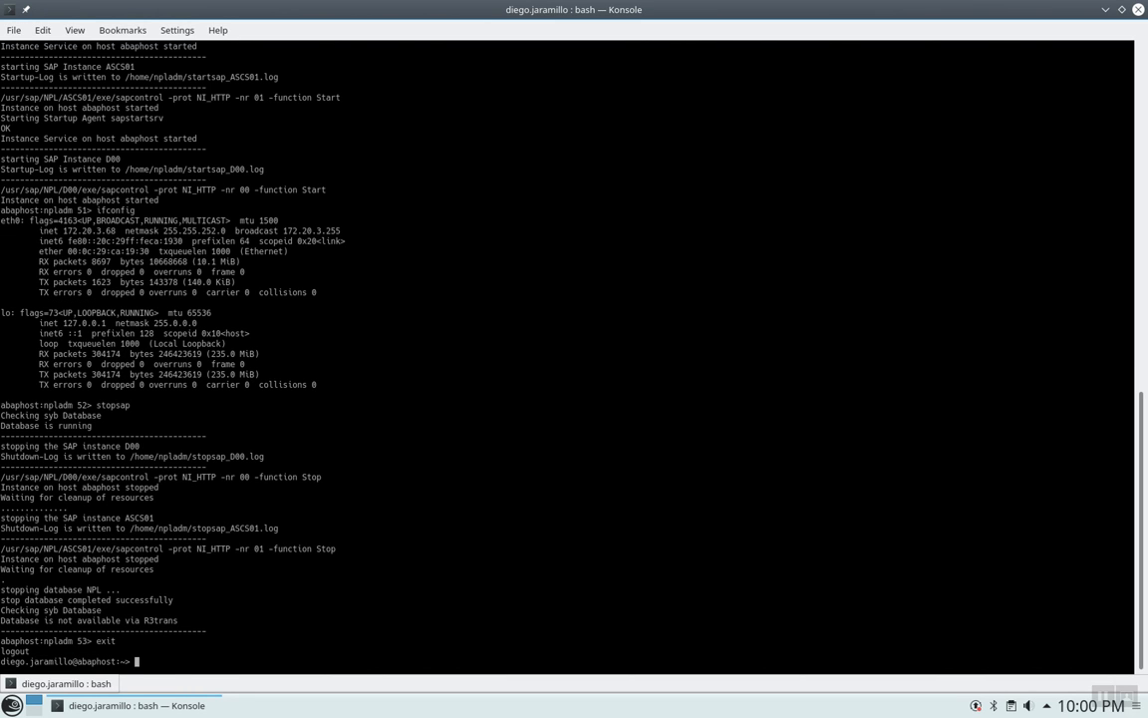
{"action": "type", "text": "exit"}
{"action": "key", "text": "Return"}
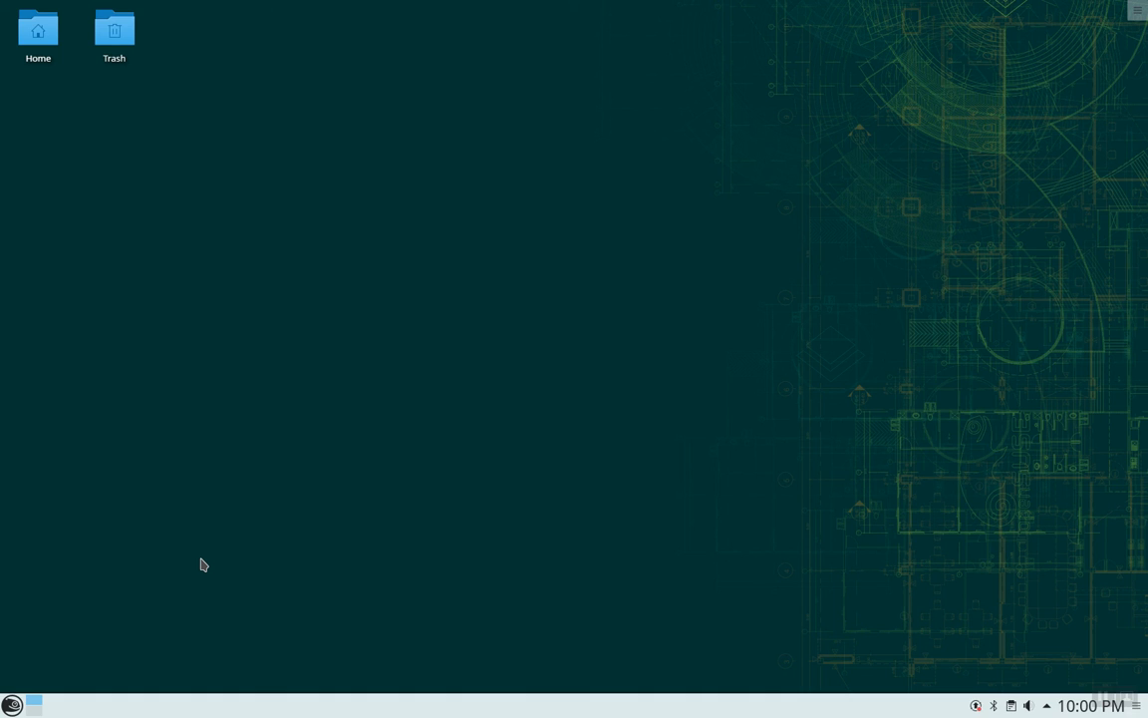
Shut down the openSUSE virtual machine from the launcher's Power / Session menu, confirming with OK.
{"action": "right_click", "coordinate": [26, 704]}
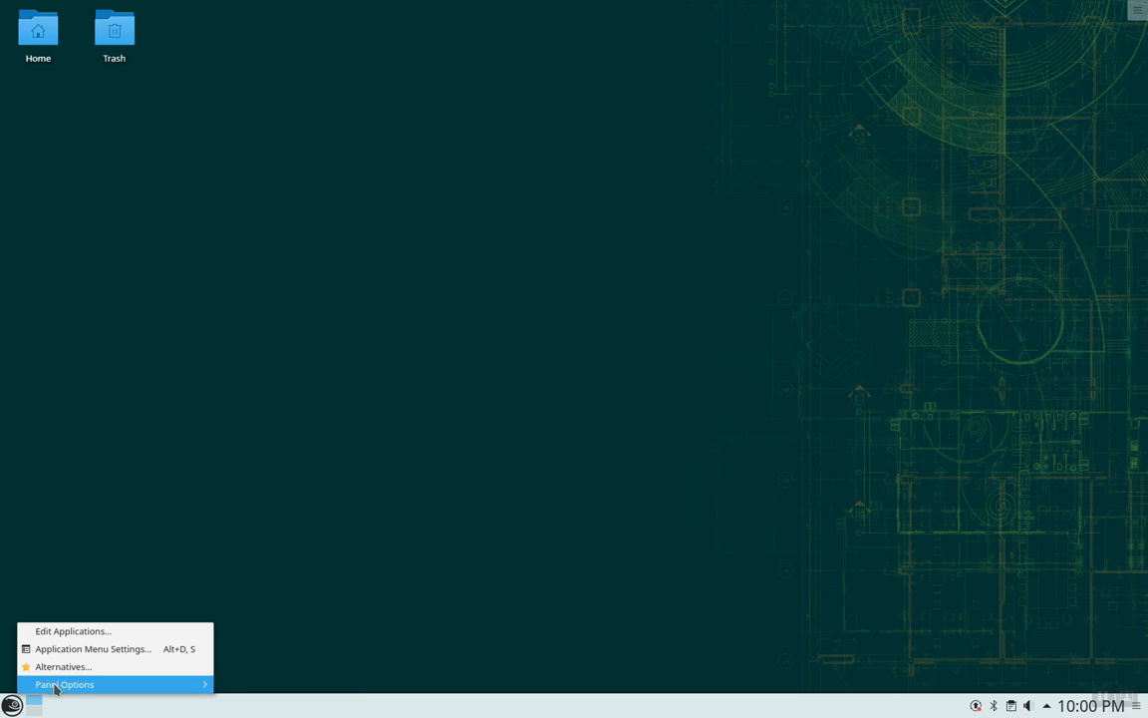
{"action": "left_click", "coordinate": [261, 501]}
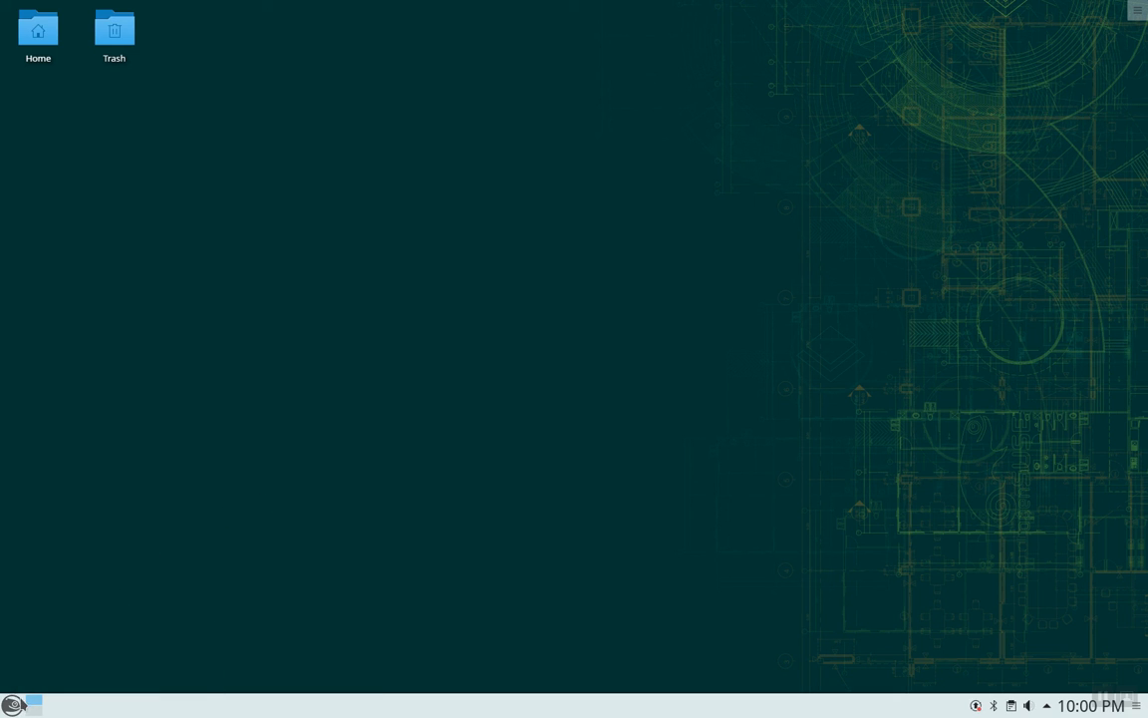
{"action": "left_click", "coordinate": [12, 705]}
{"action": "mouse_move", "coordinate": [90, 657]}
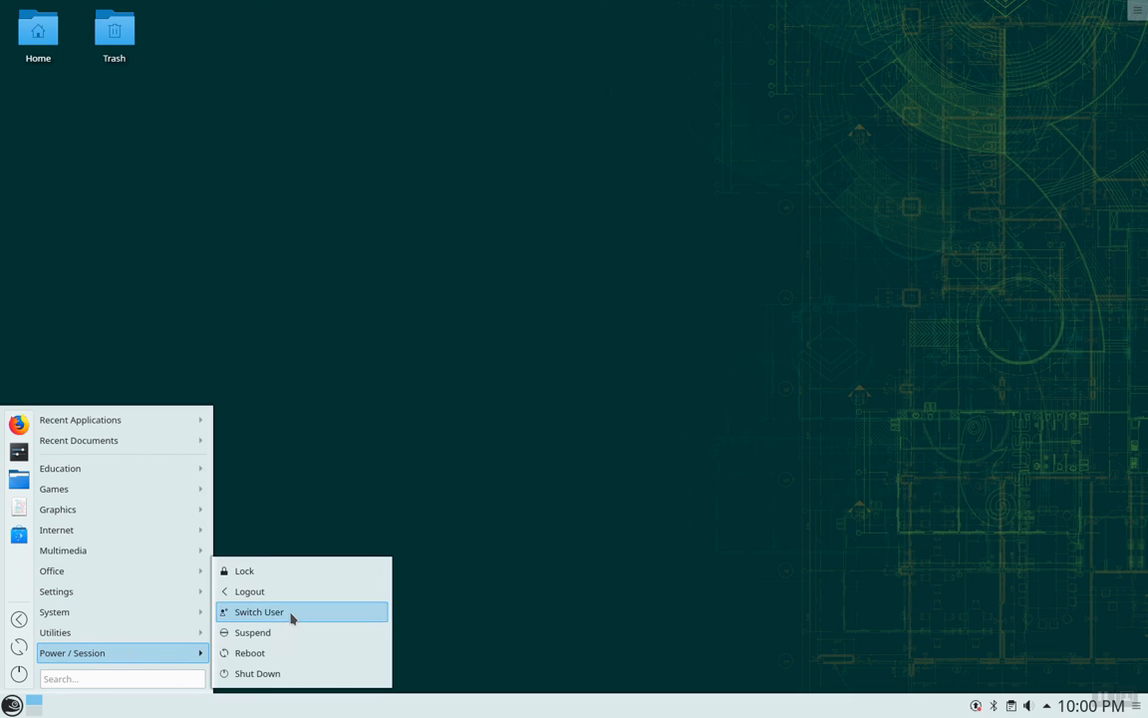
{"action": "left_click", "coordinate": [292, 676]}
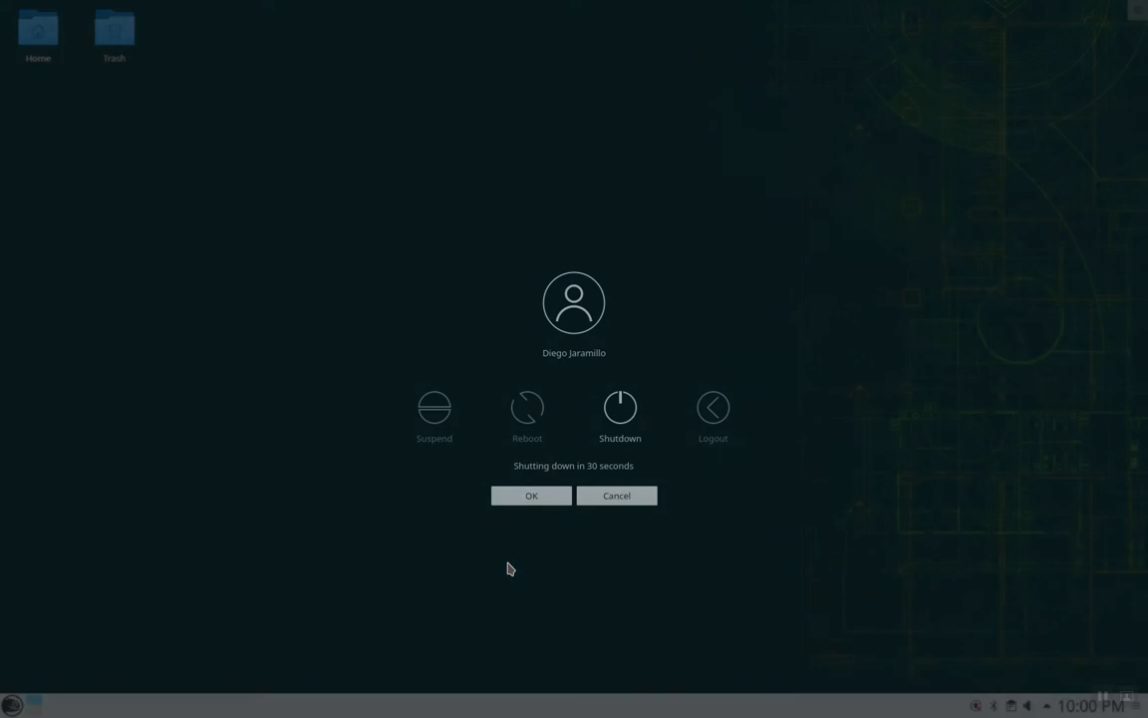
{"action": "left_click", "coordinate": [546, 499]}
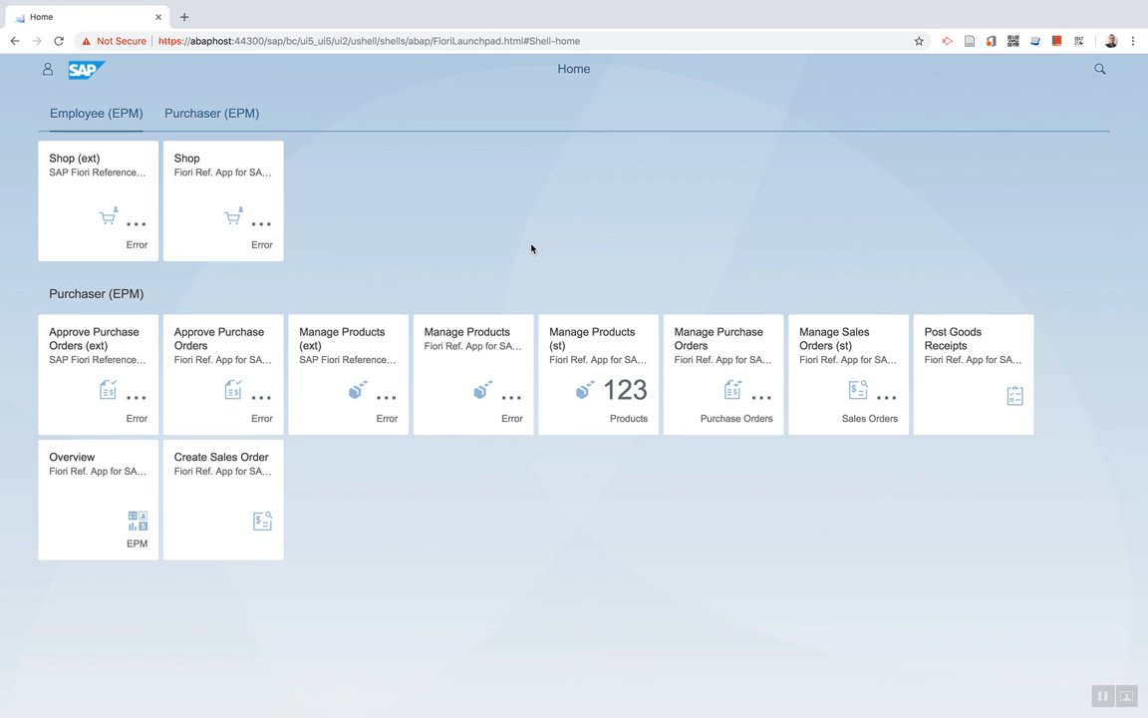
Open the screen recorder menu to stop recording, with the Launchpad tiles showing Error.
{"action": "mouse_move", "coordinate": [774, 4]}
{"action": "left_click", "coordinate": [716, 8]}
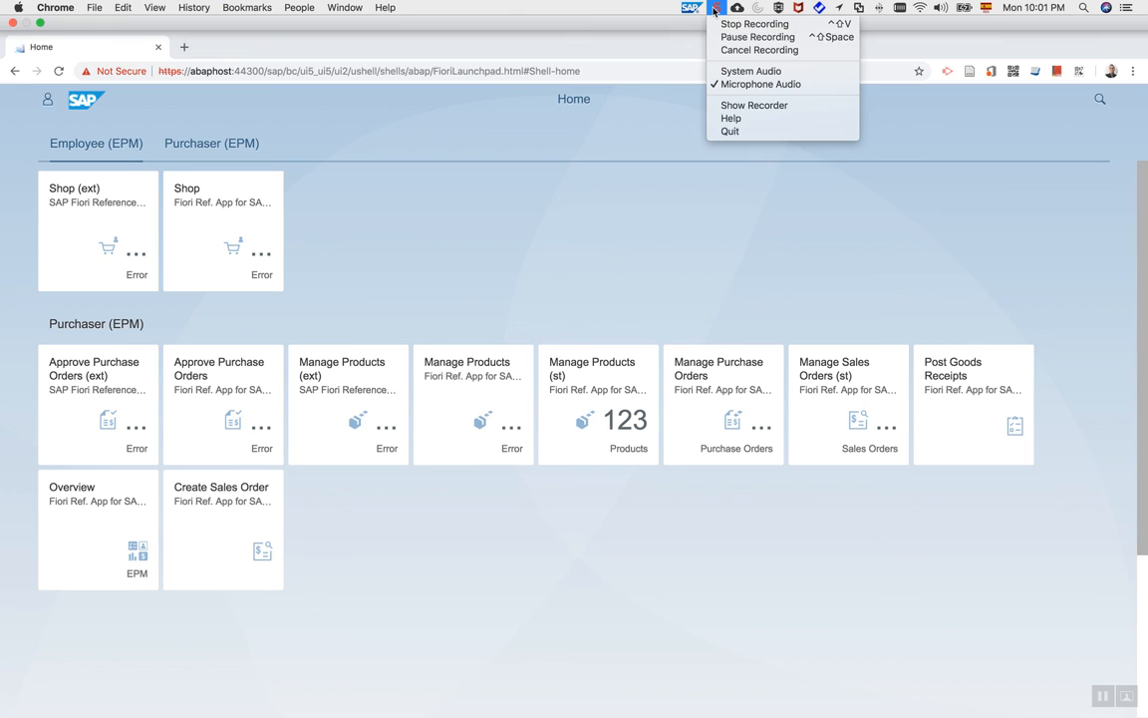